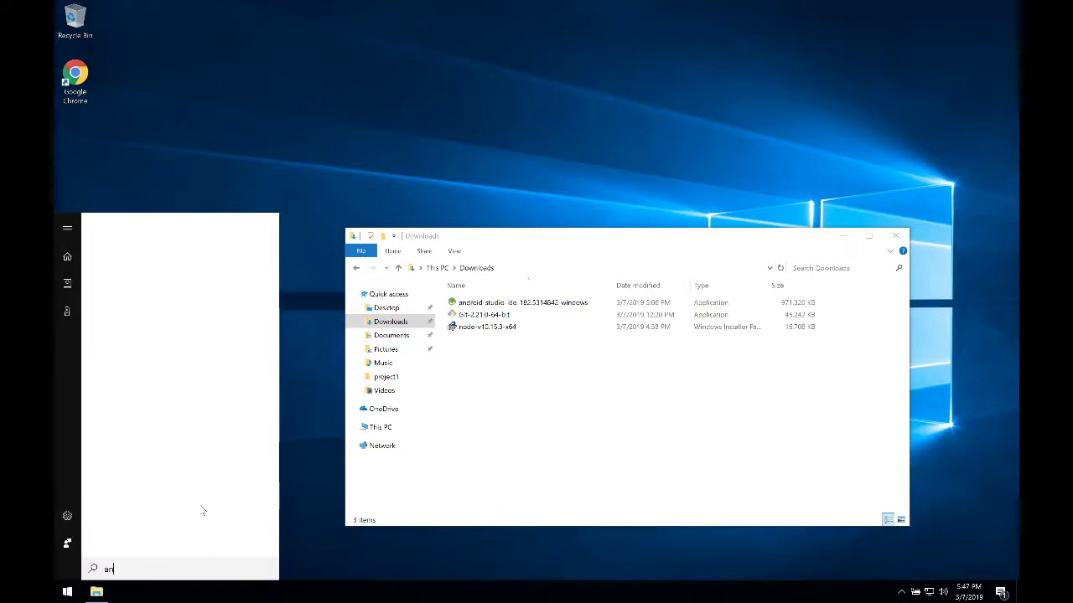
Step: Launch Android Studio and minimize the Downloads window
type("ndr")
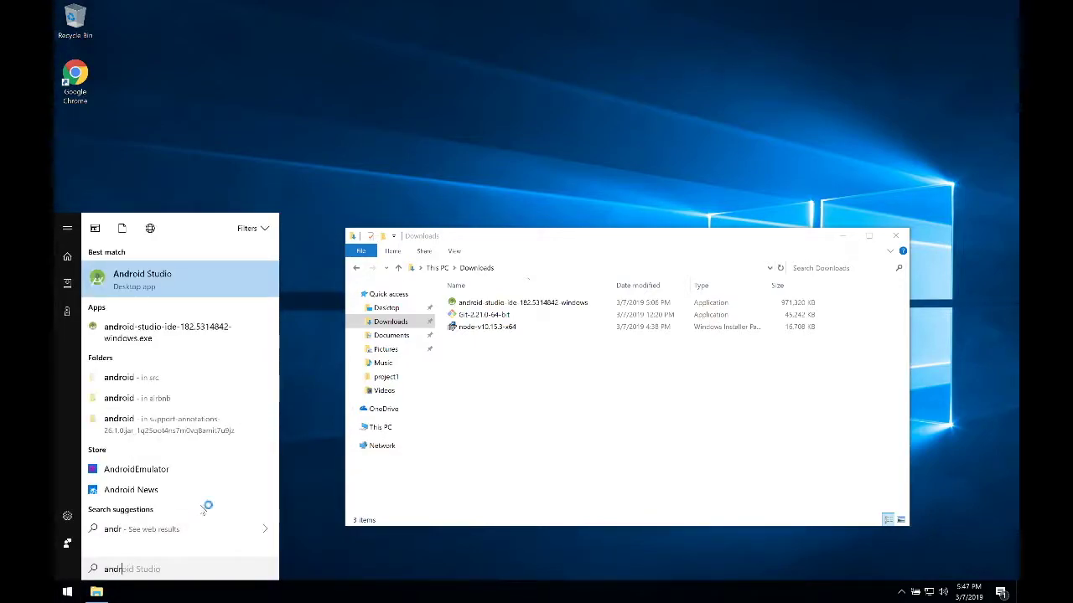
key("Return")
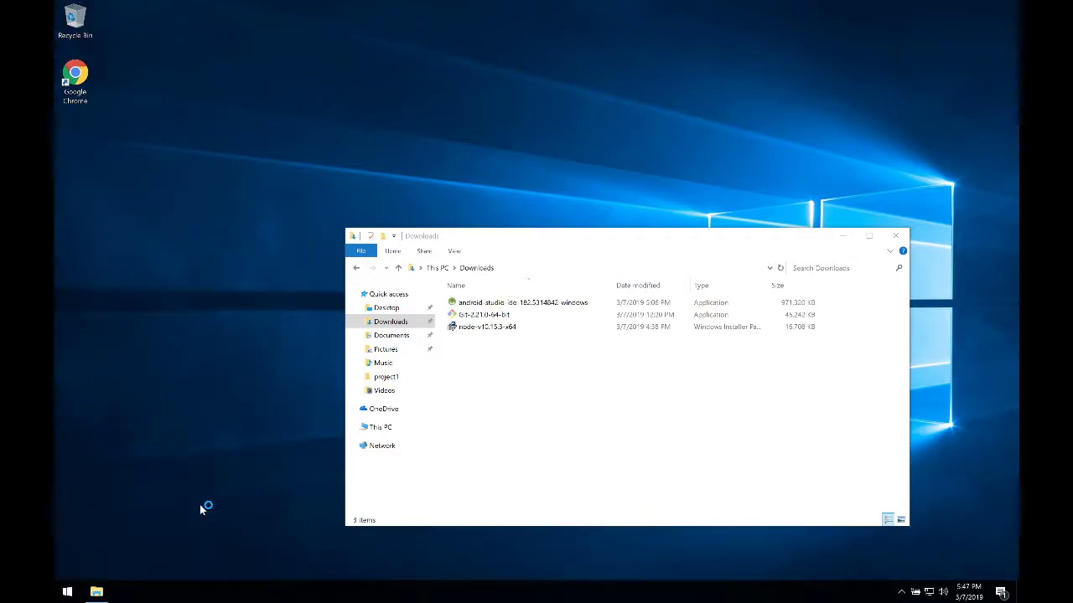
left_click(848, 236)
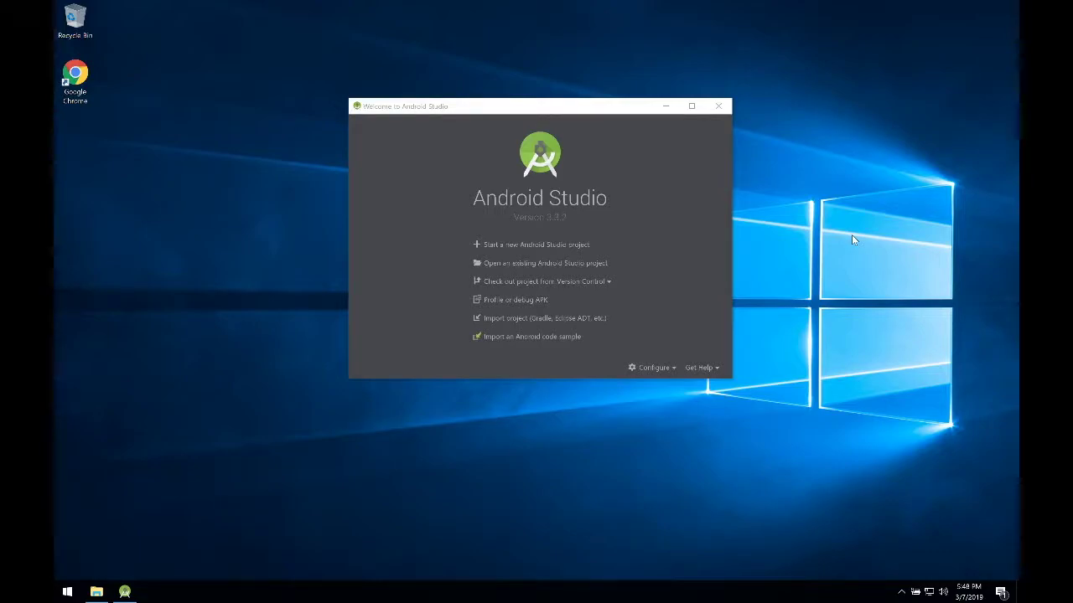
Step: Review the Android SDK platforms in the SDK Manager and close it without changes
left_click(659, 370)
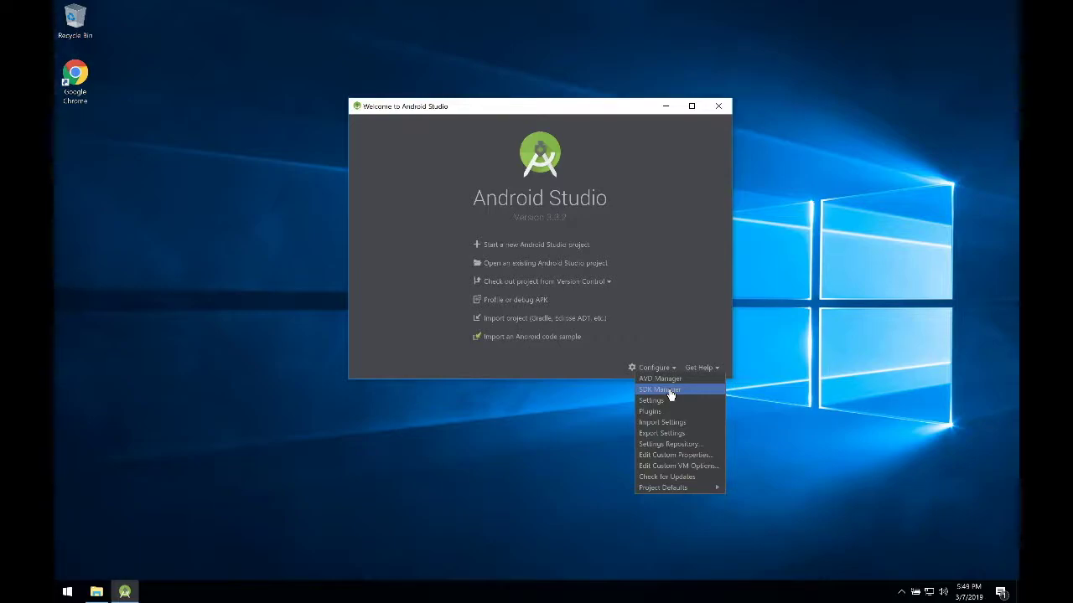
left_click(670, 392)
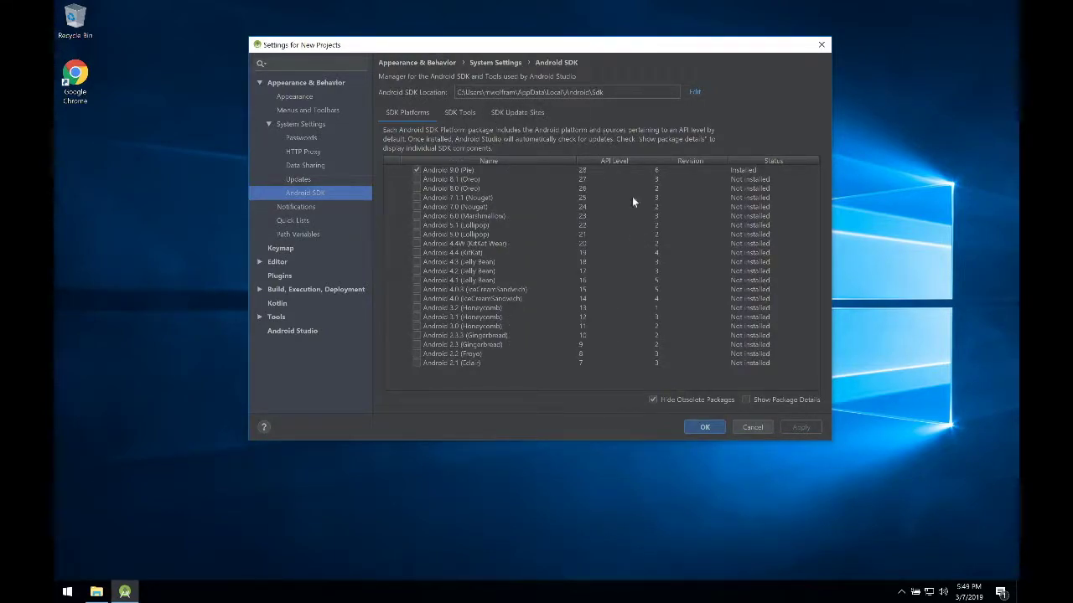
left_click(764, 429)
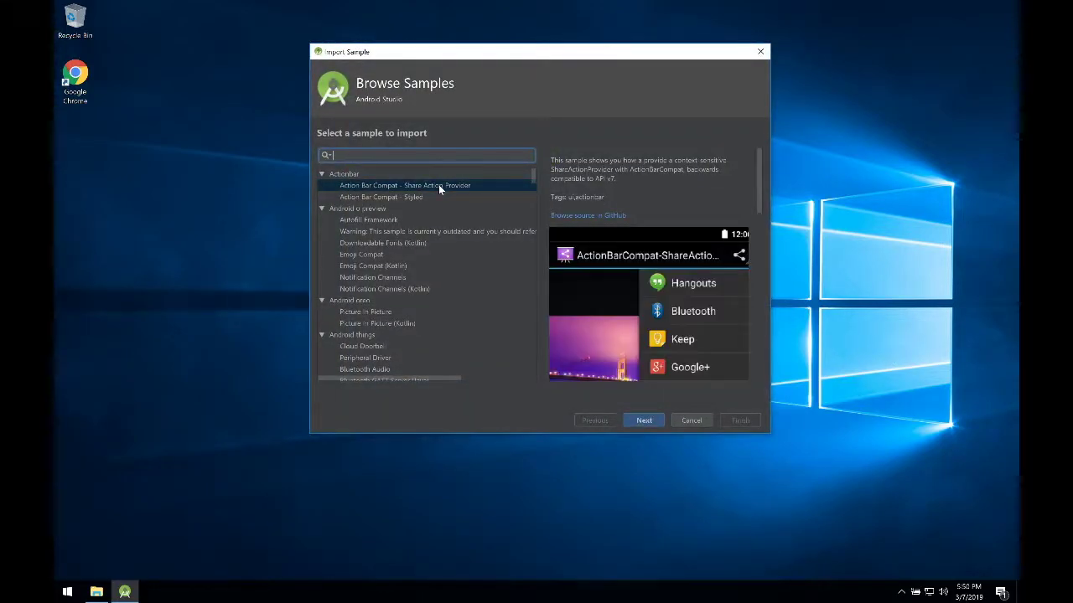
Step: Import the Action Bar Compat - Share Action Provider code sample, keeping the suggested application name and project location
left_click(657, 422)
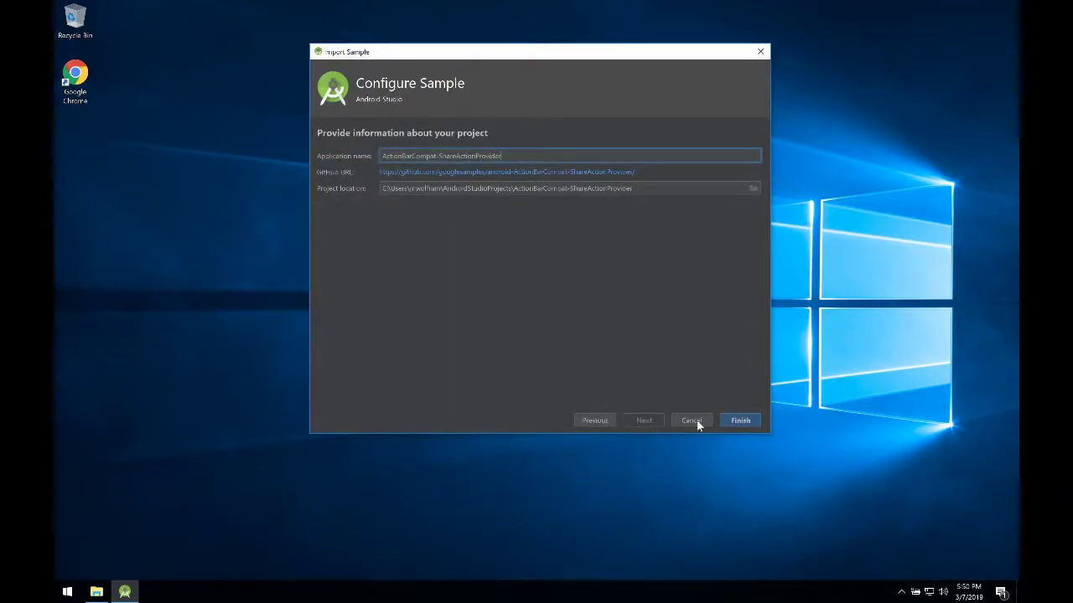
left_click(725, 424)
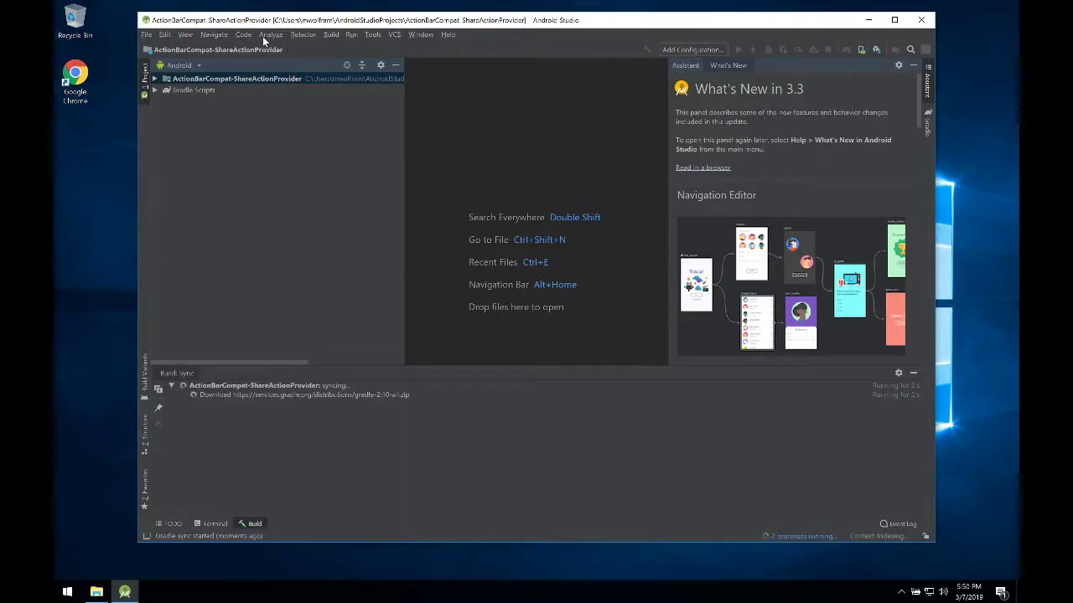
Step: Check the Gradle sync progress of the imported project and display its running background tasks
left_click(350, 35)
left_click(286, 133)
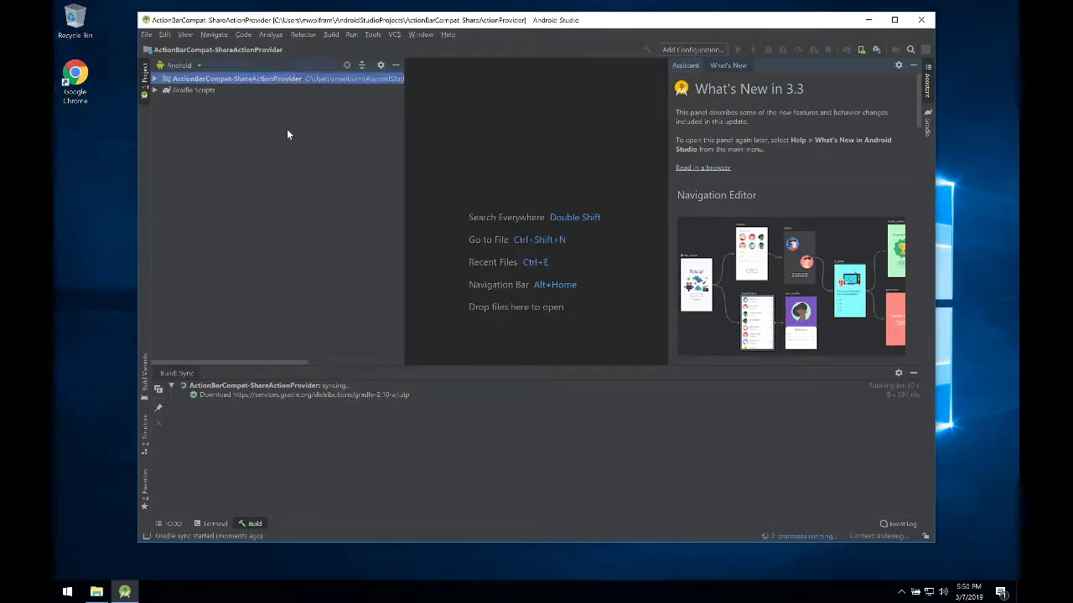
left_click(366, 386)
left_click(805, 536)
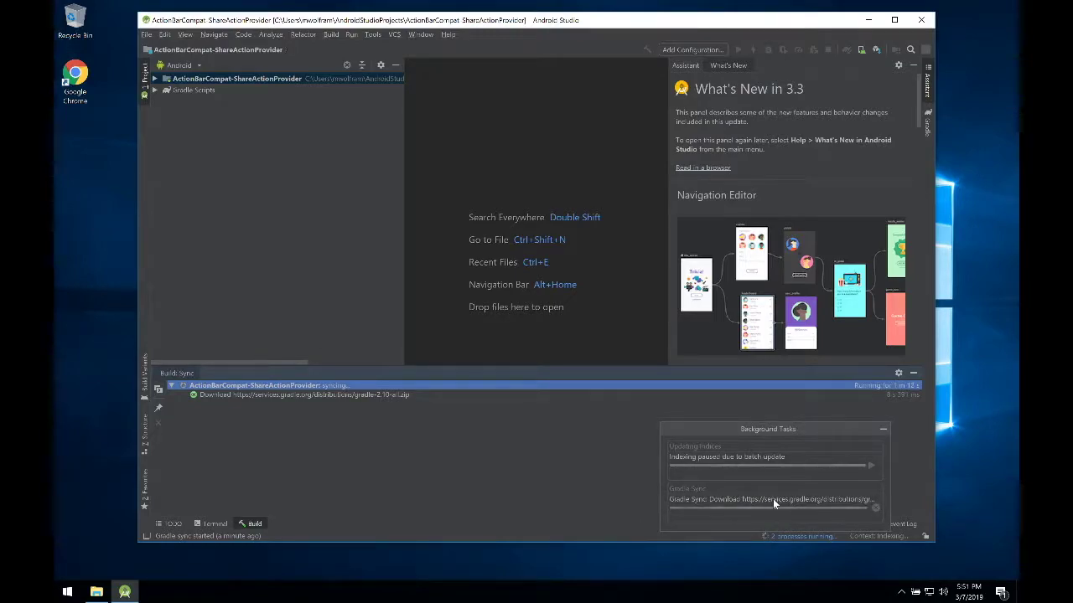
left_click(351, 35)
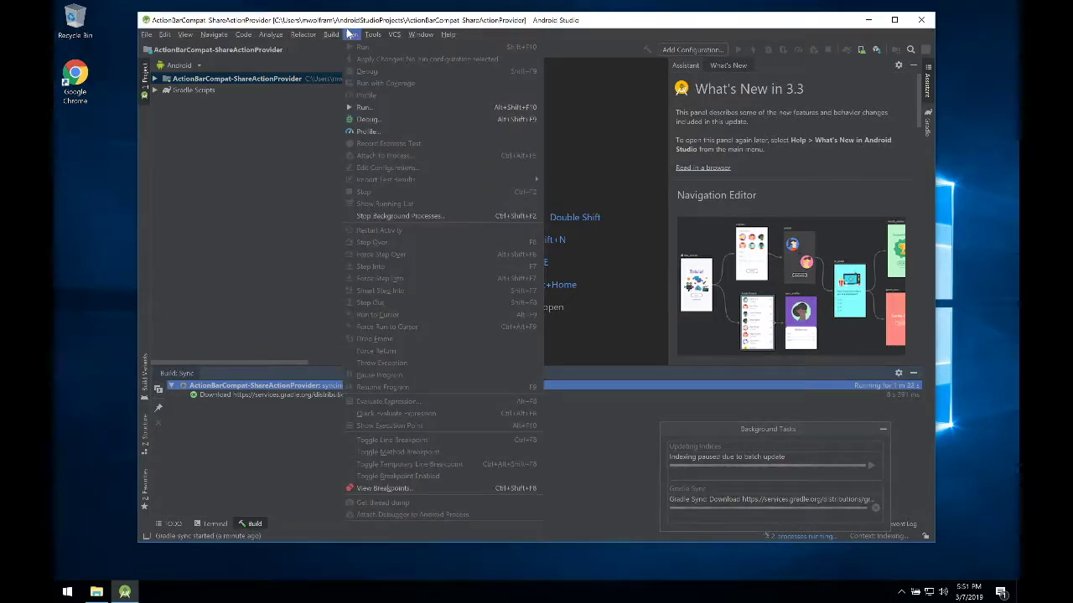
left_click(374, 107)
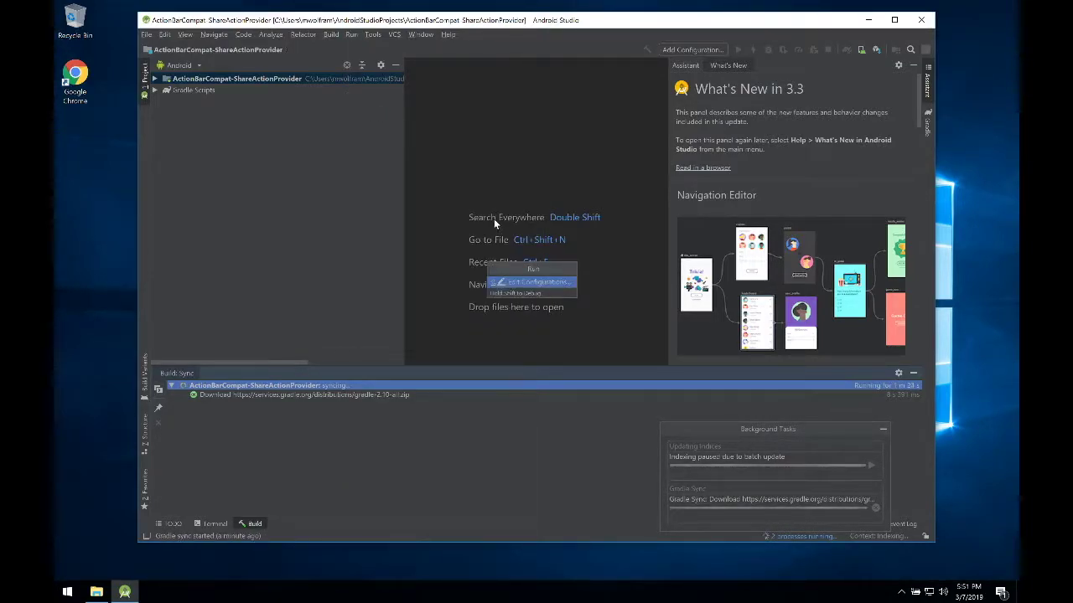
left_click(453, 188)
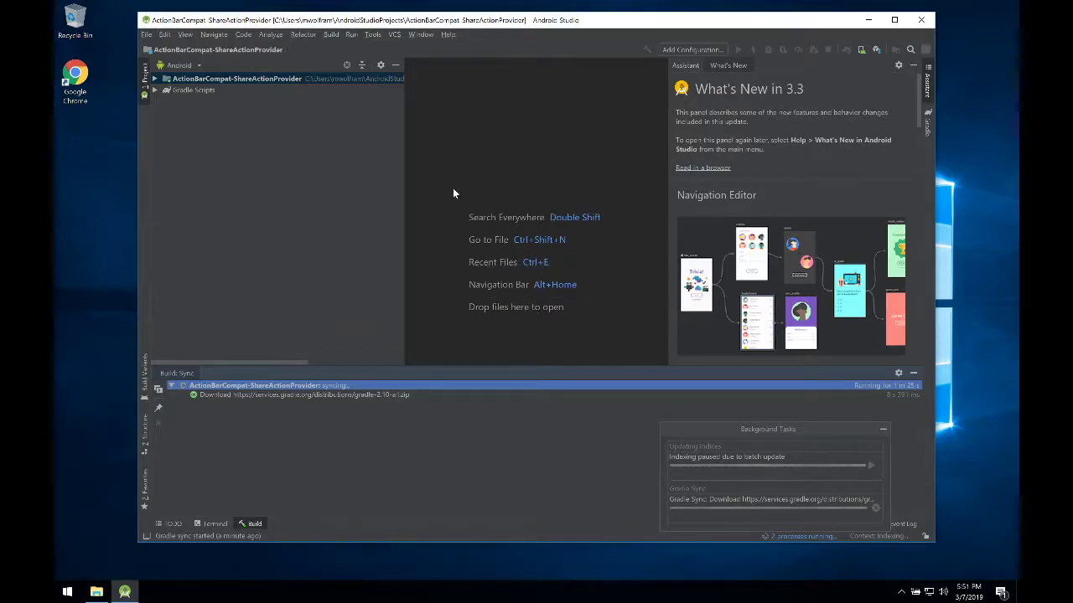
left_click(353, 35)
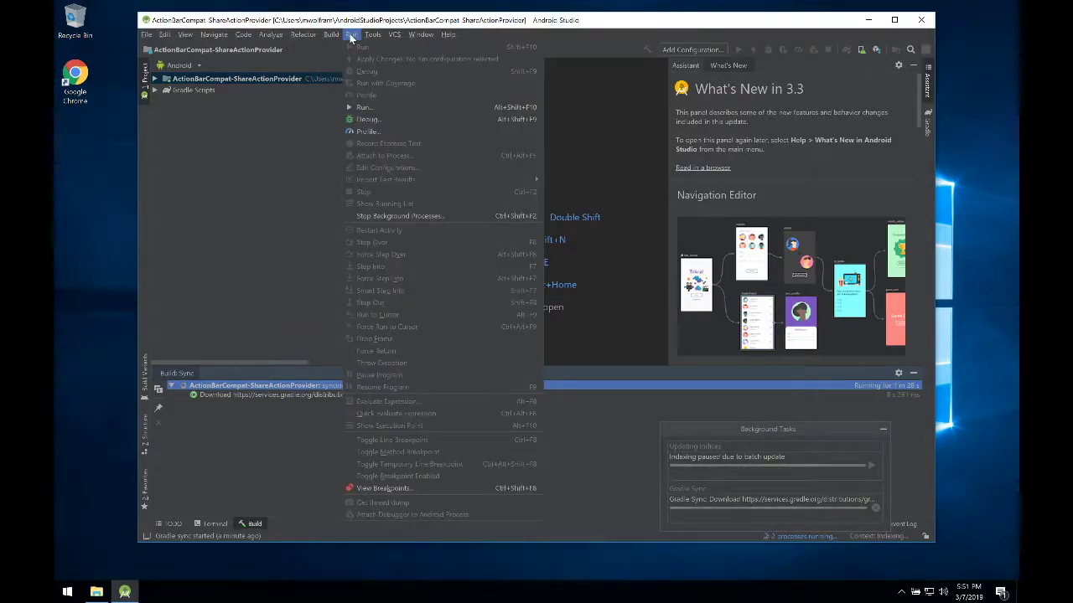
left_click(351, 35)
left_click(145, 36)
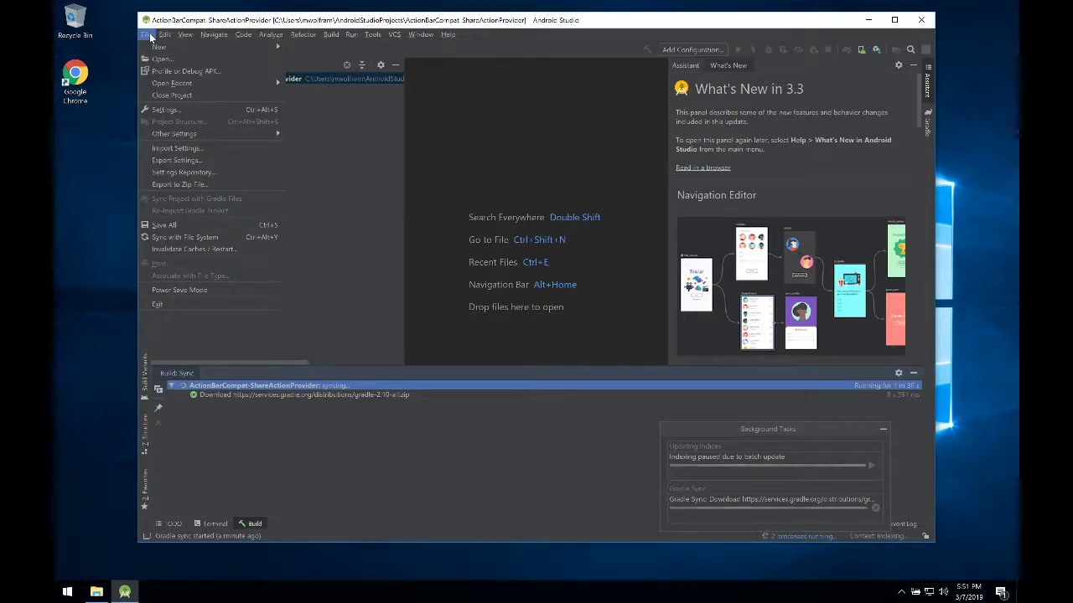
left_click(150, 37)
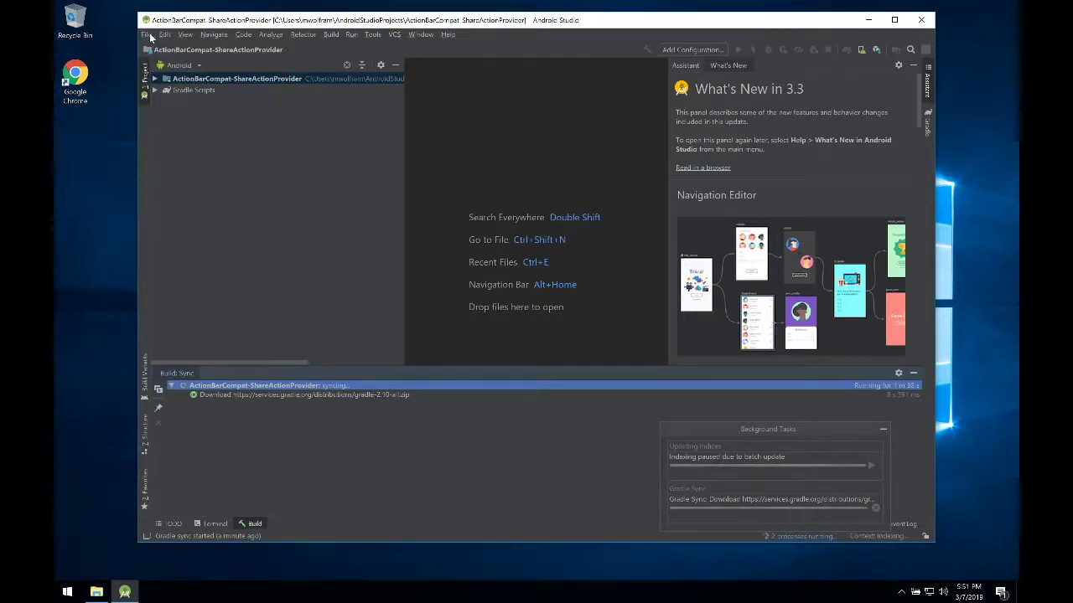
Step: Search Windows for "emulator" and try to open the Android emulator script from the matches
key("super")
type("e,")
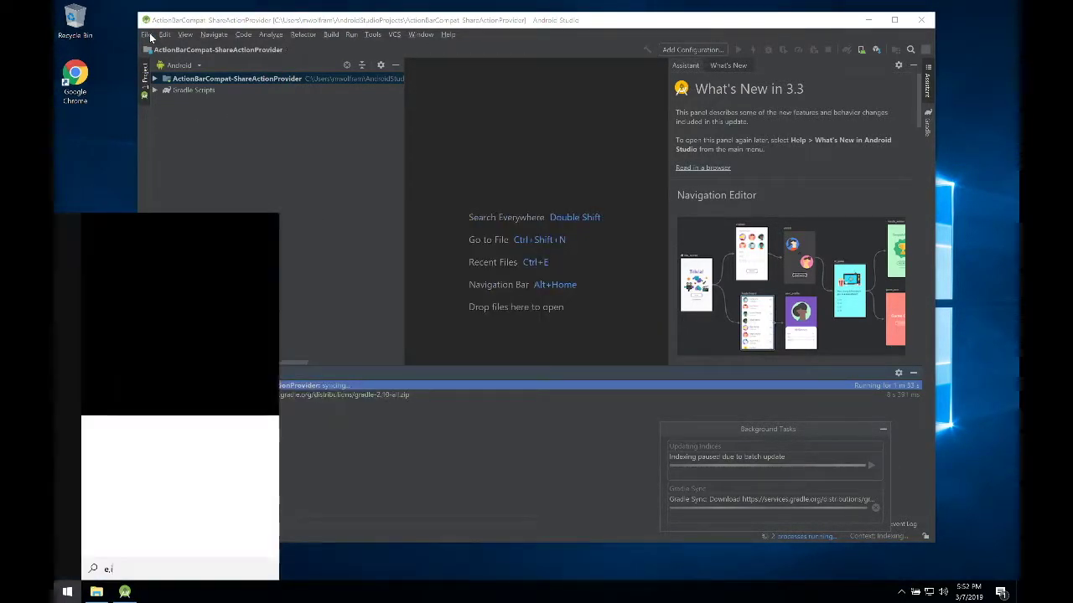
type("ulator")
key("ctrl+a")
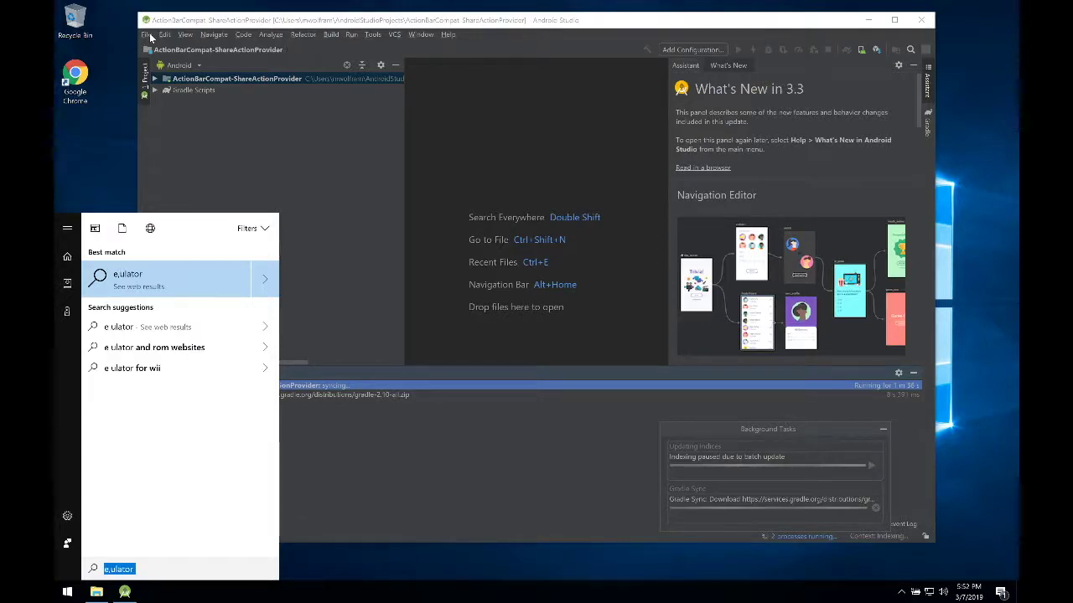
type("emula")
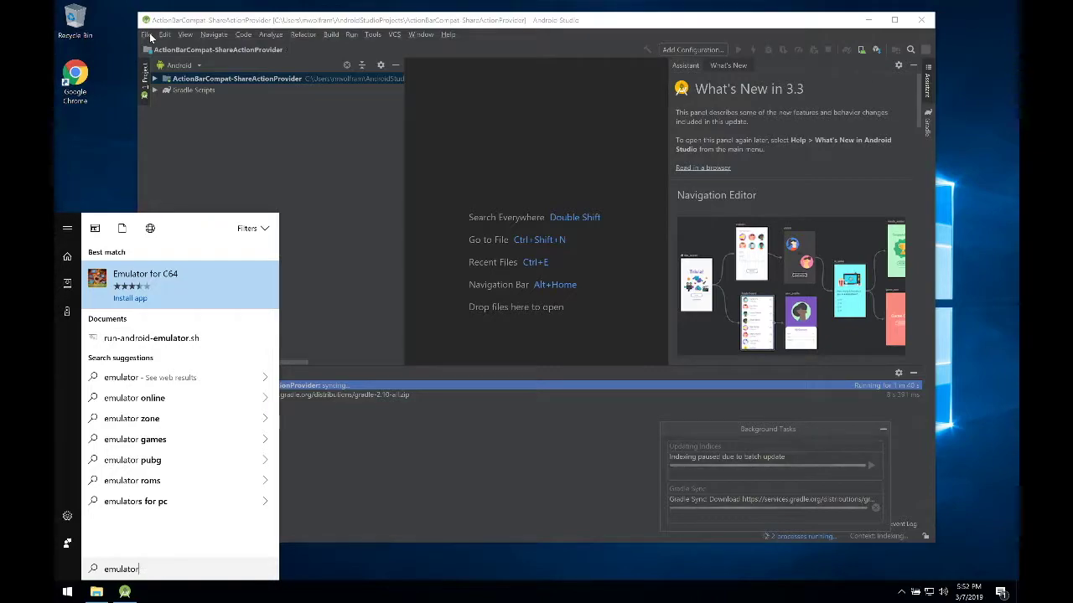
key("Down")
key("Return")
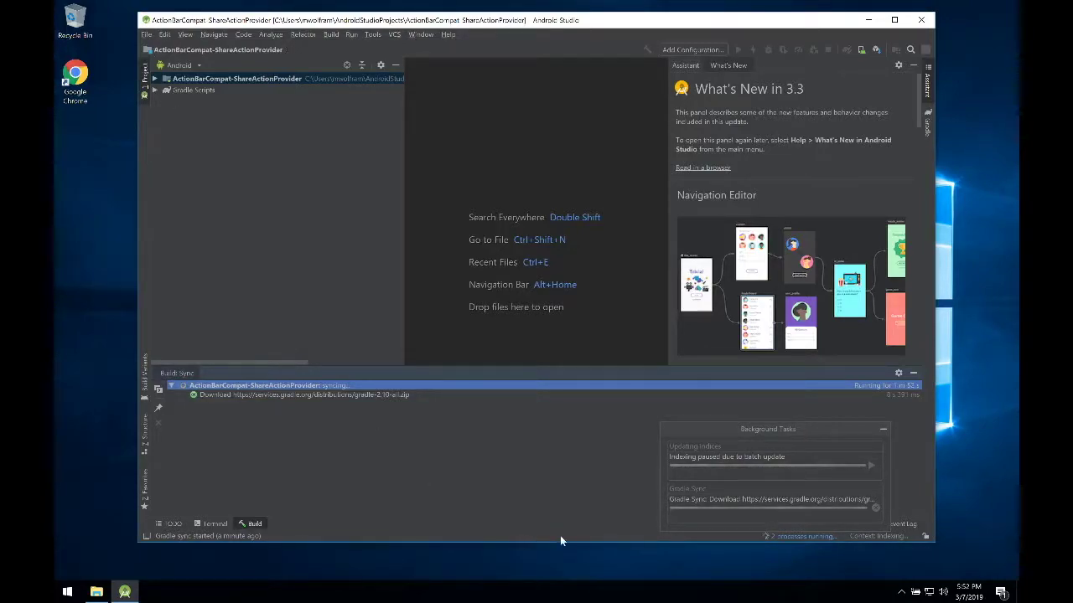
Step: Check the CPU and memory load of the running processes in Task Manager and close it
right_click(640, 586)
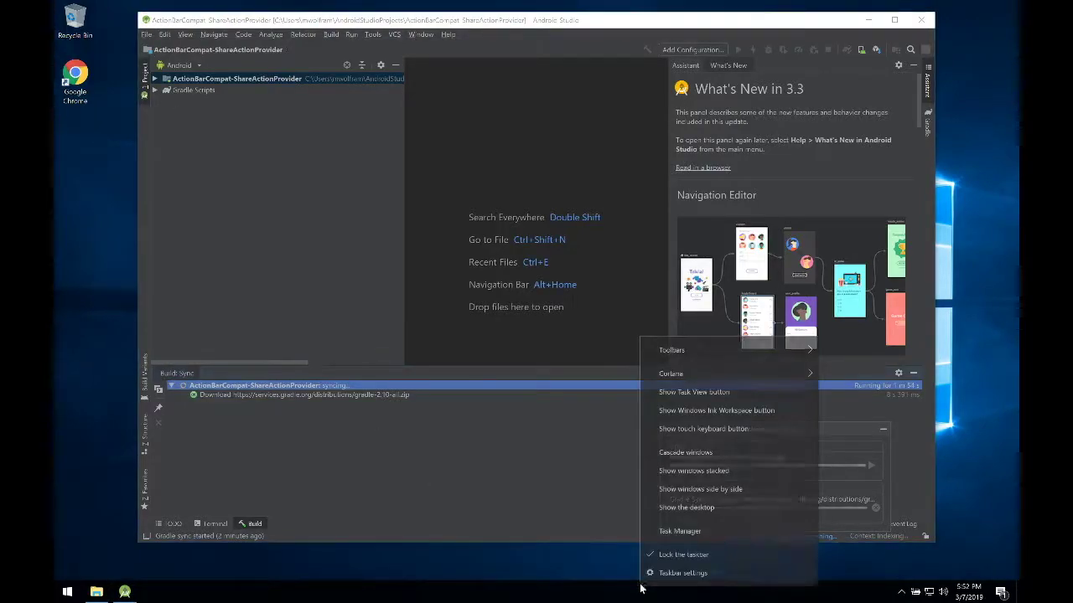
left_click(662, 533)
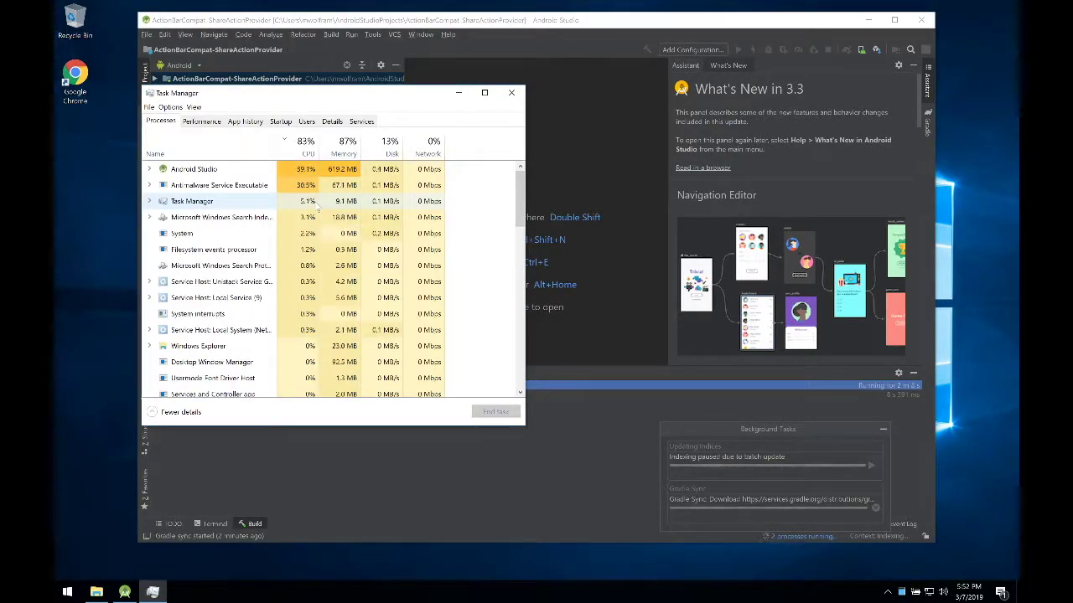
left_click(510, 95)
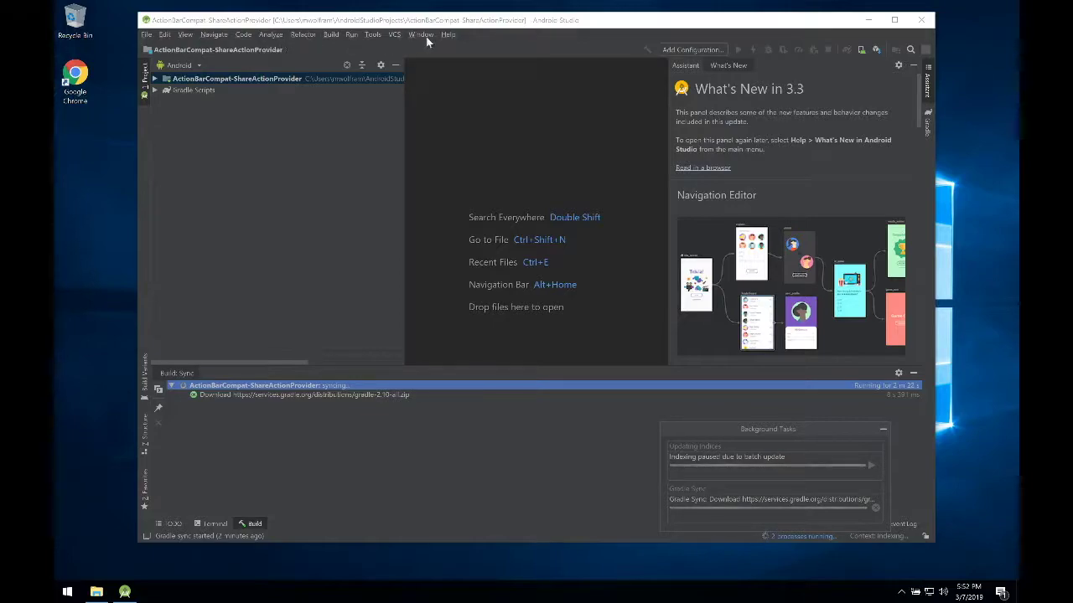
left_click(928, 122)
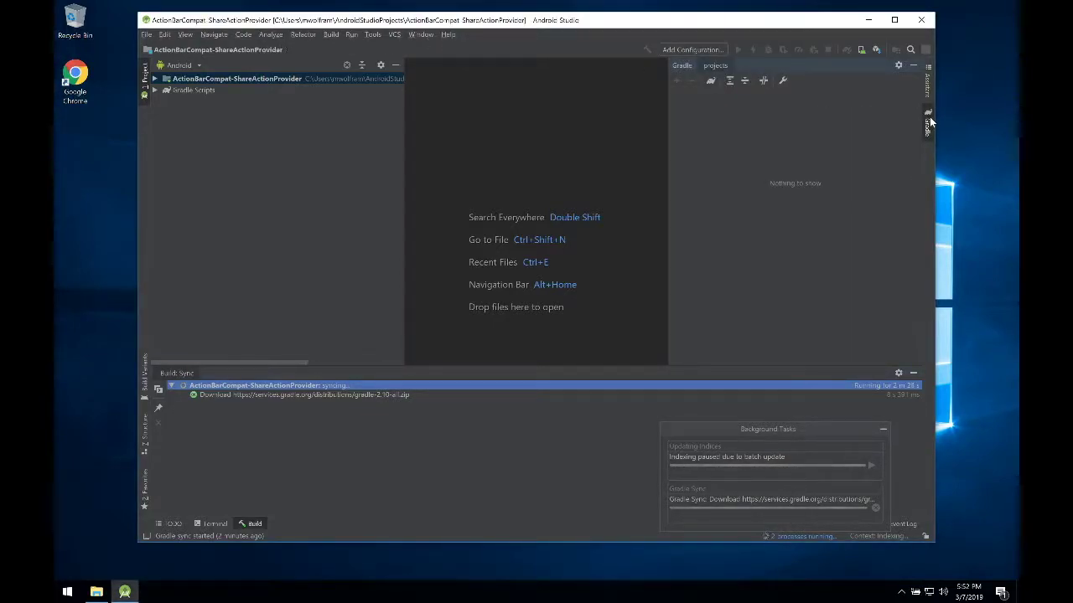
left_click(926, 84)
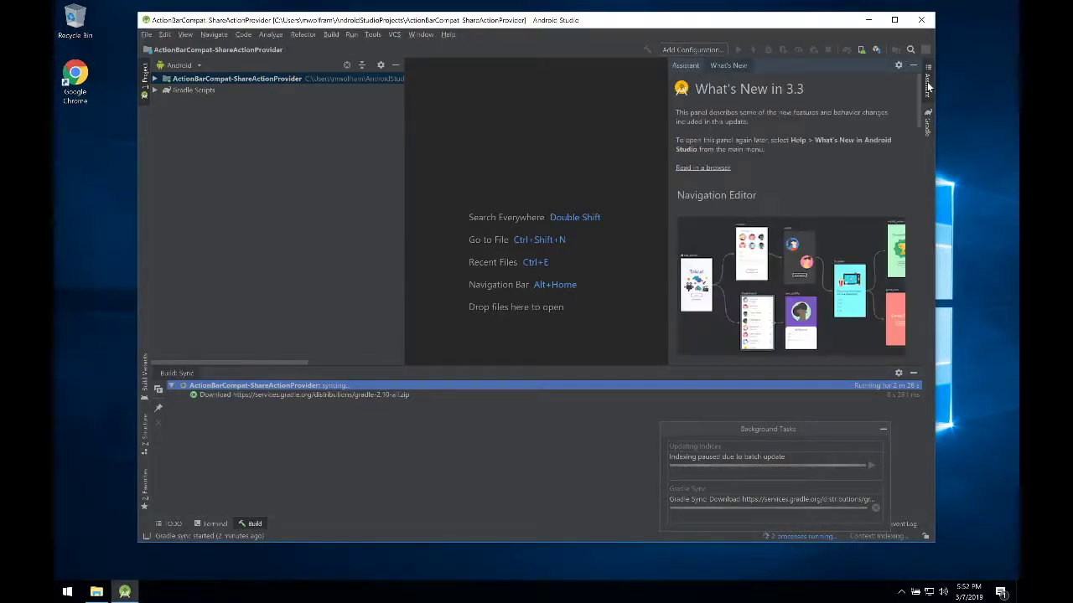
Step: Start creating a virtual device in the AVD Manager and choose the Nexus 5 phone as its hardware
left_click(858, 49)
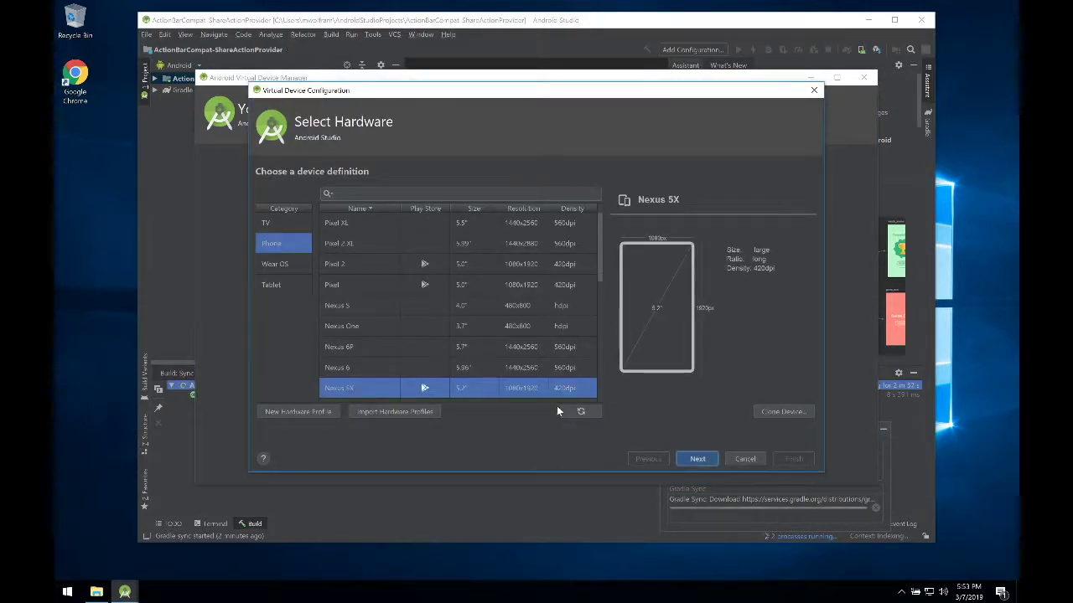
scroll(404, 379, "down", 2)
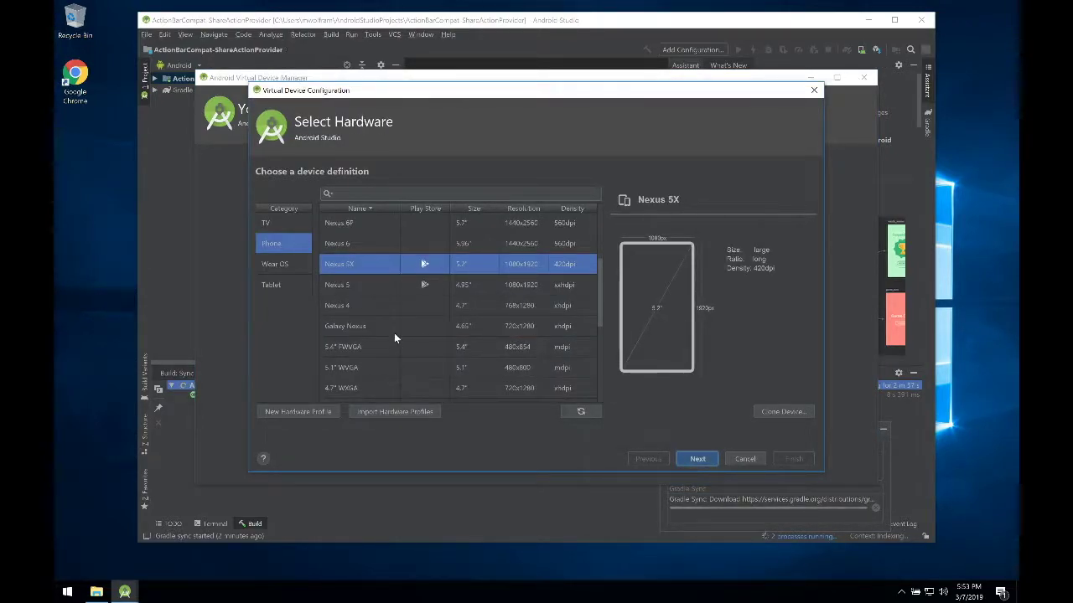
left_click(423, 283)
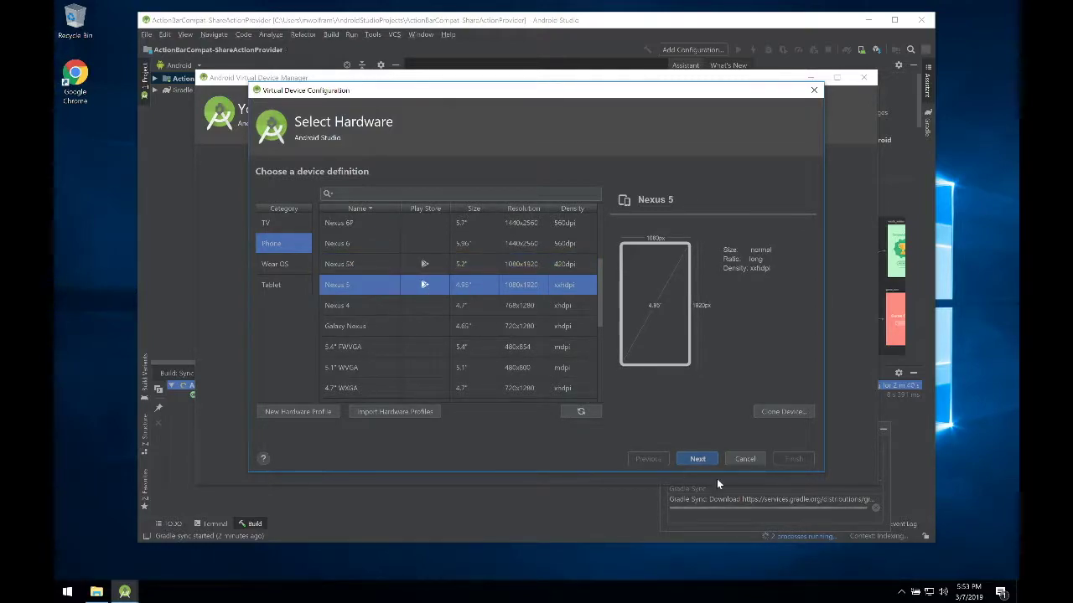
left_click(700, 460)
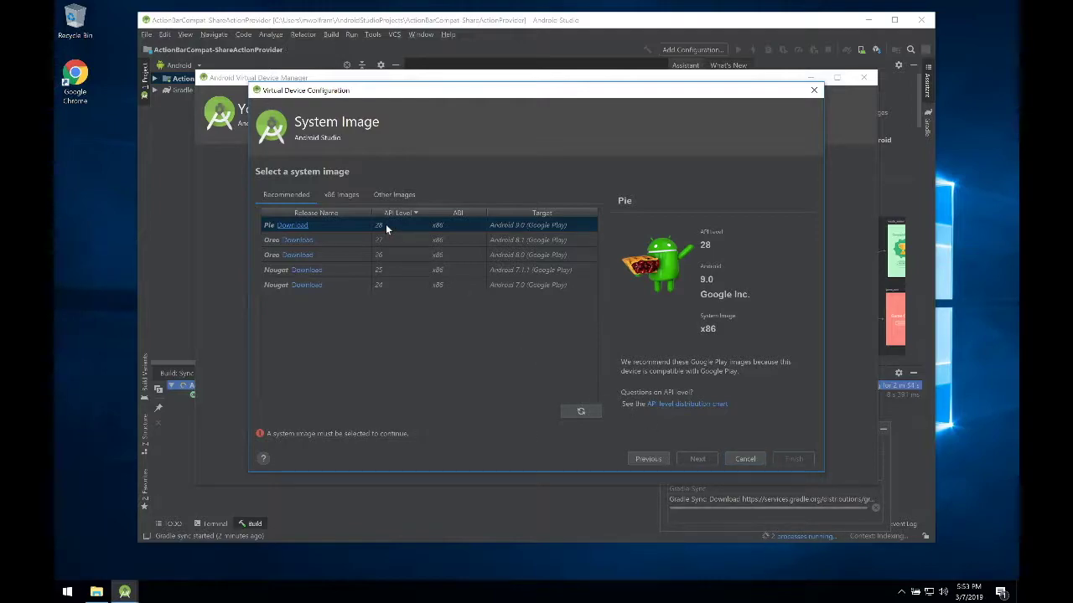
Step: Download the Pie x86 system image (API level 28), accepting its license agreement, and use it for the virtual device
left_click(301, 226)
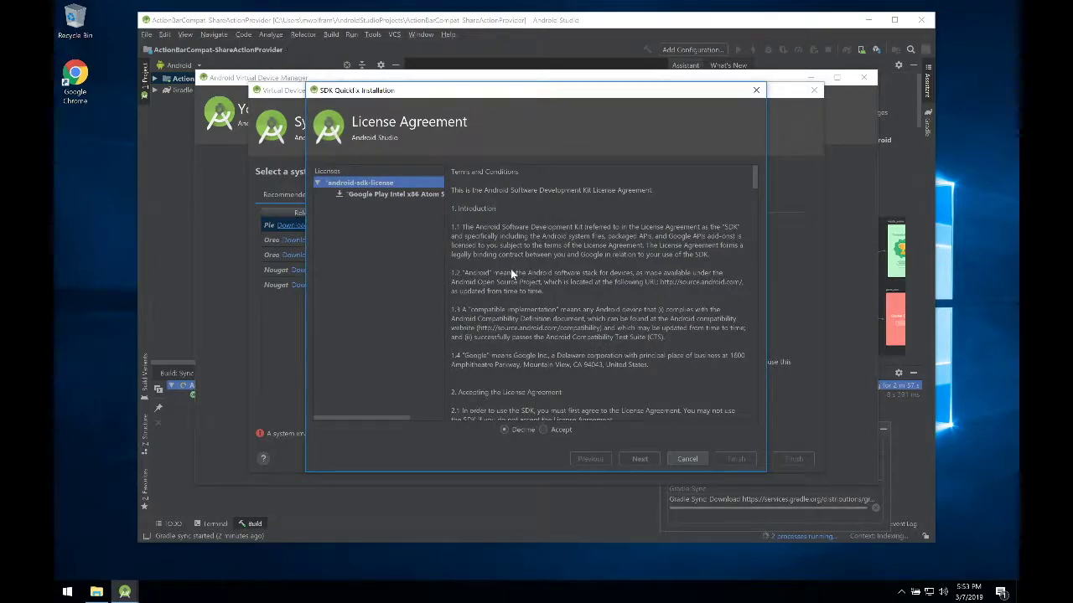
left_click(363, 193)
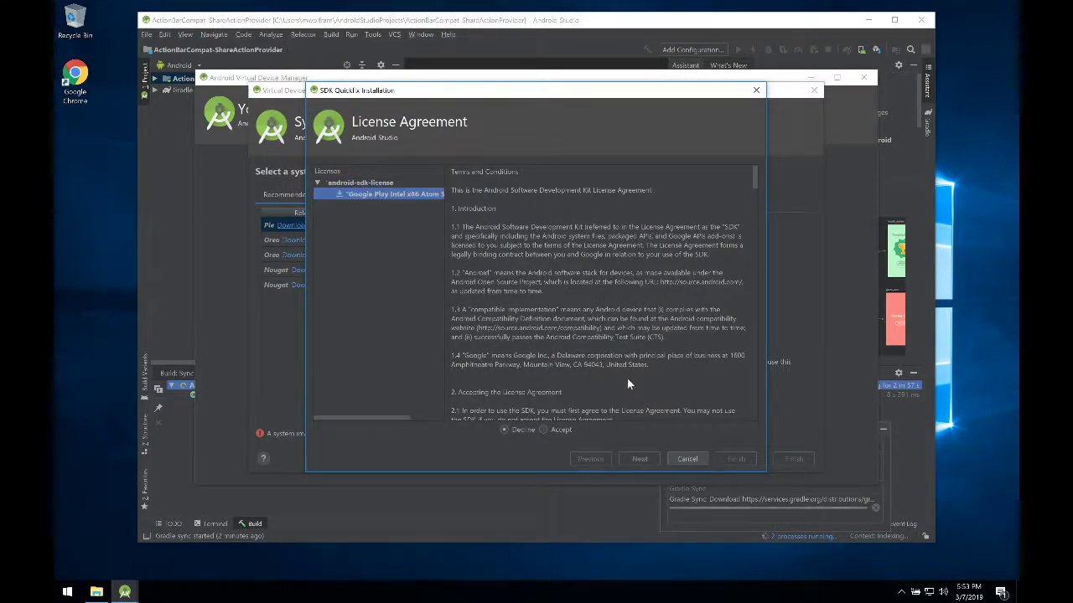
left_click(560, 429)
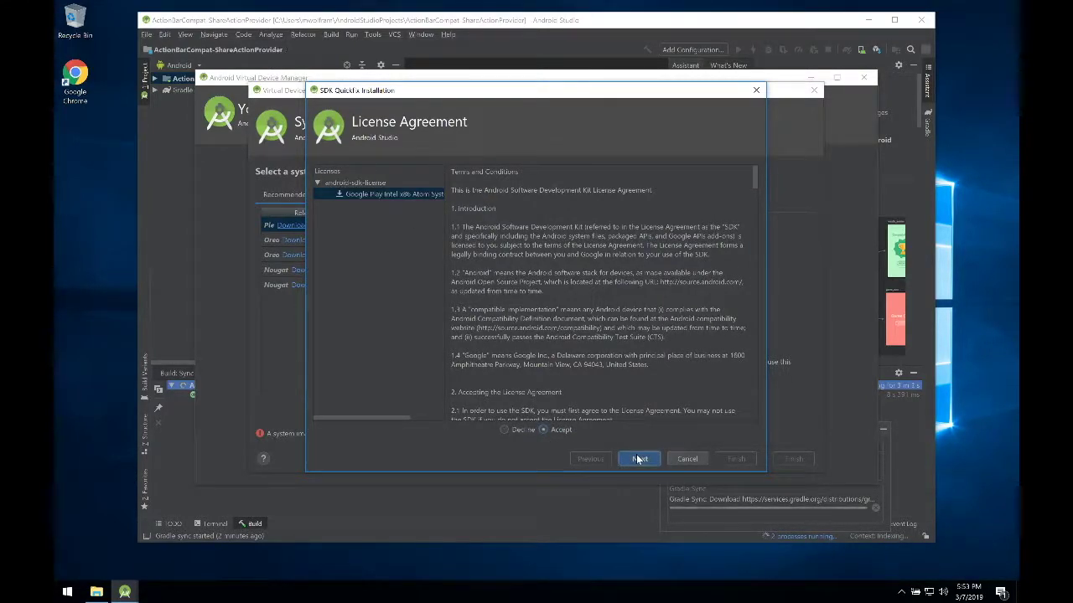
left_click(637, 459)
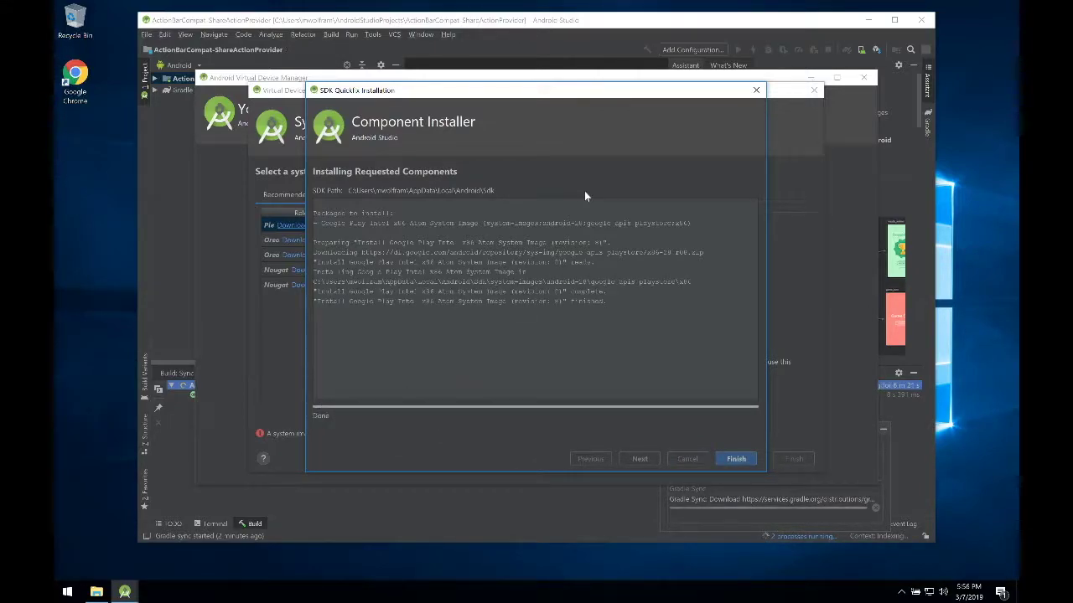
left_click(737, 460)
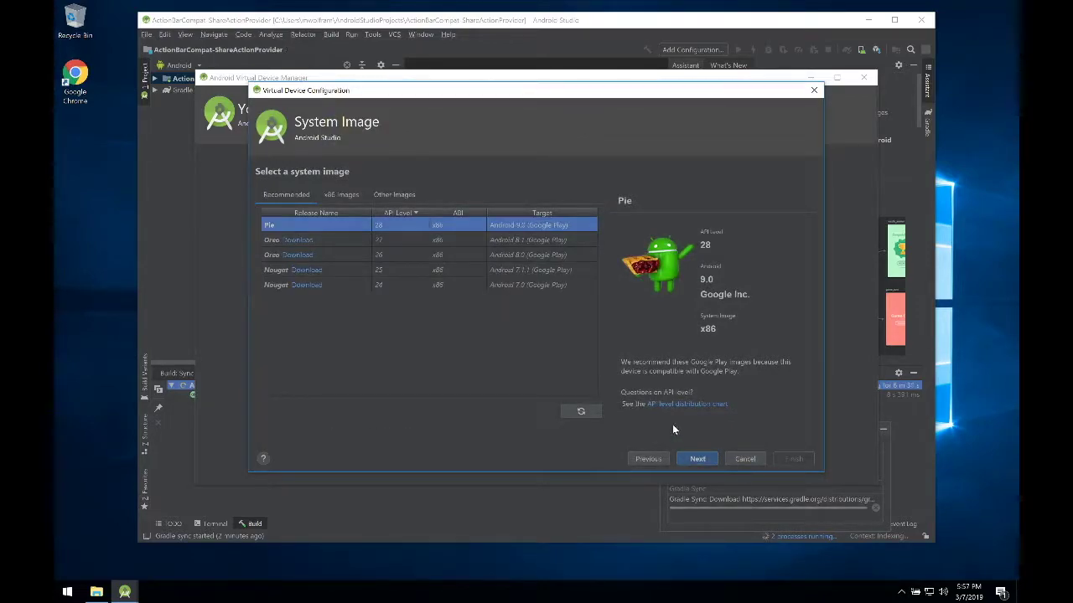
left_click(714, 459)
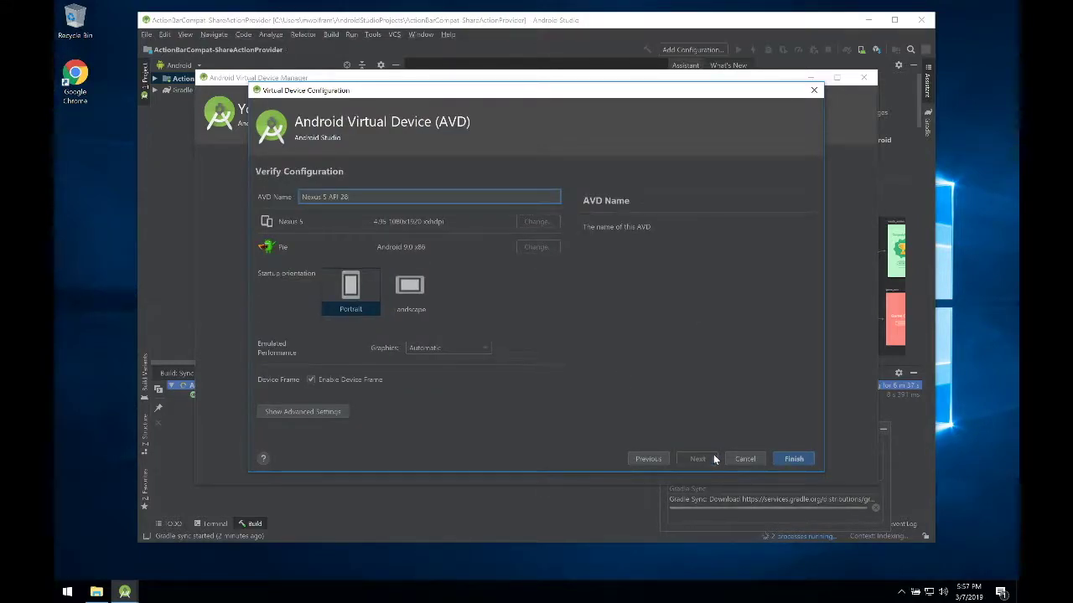
Step: Accept the Nexus 5 API 28 configuration and finish creating the virtual device
left_click(785, 459)
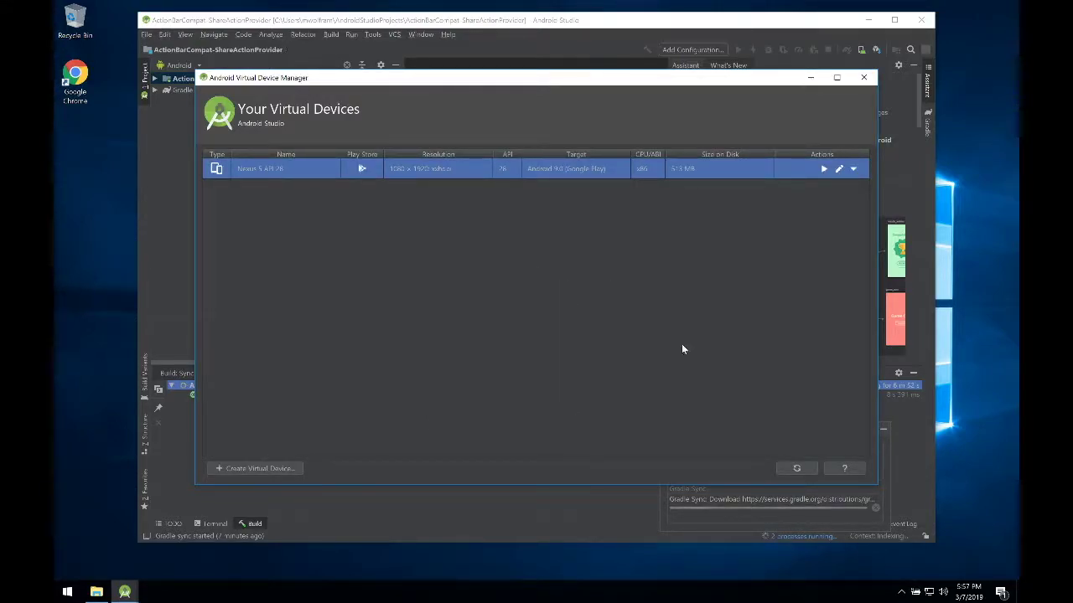
right_click(350, 173)
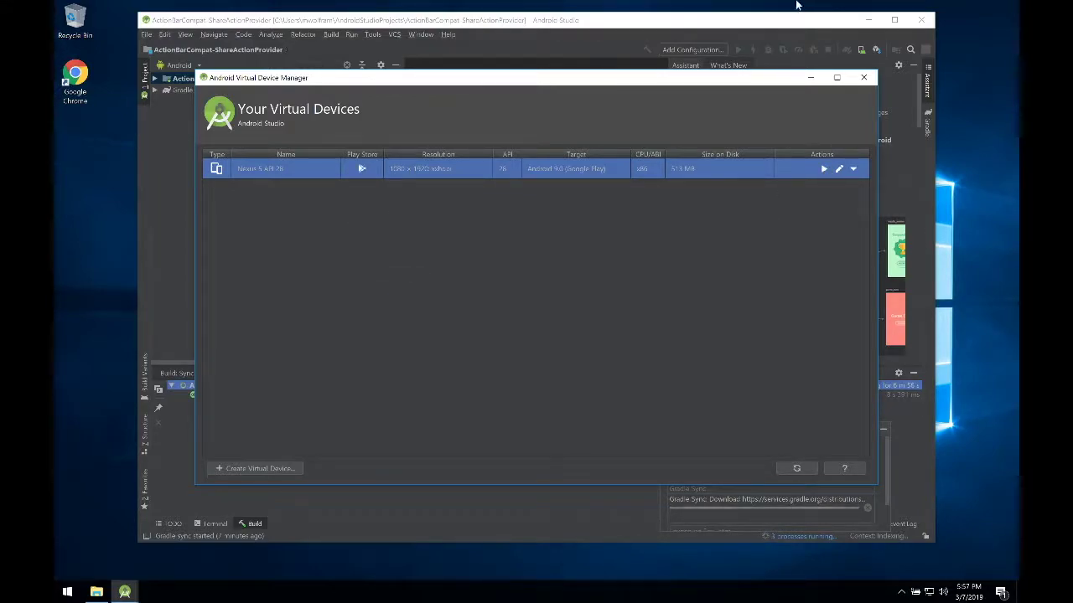
Step: Close the virtual device manager and exit Android Studio, stopping its running background tasks
left_click(863, 77)
left_click(924, 22)
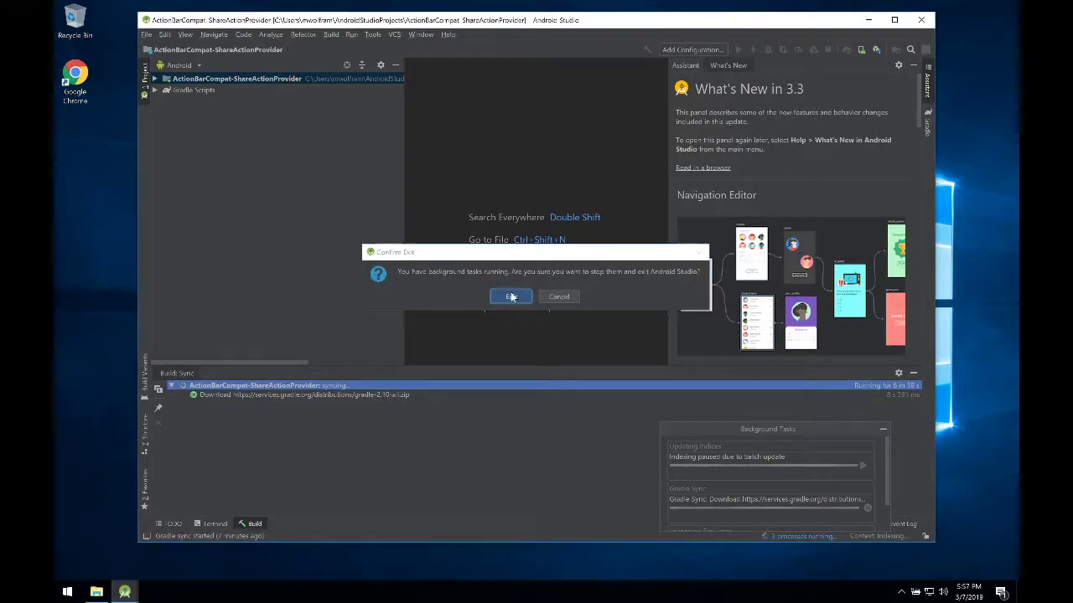
left_click(511, 296)
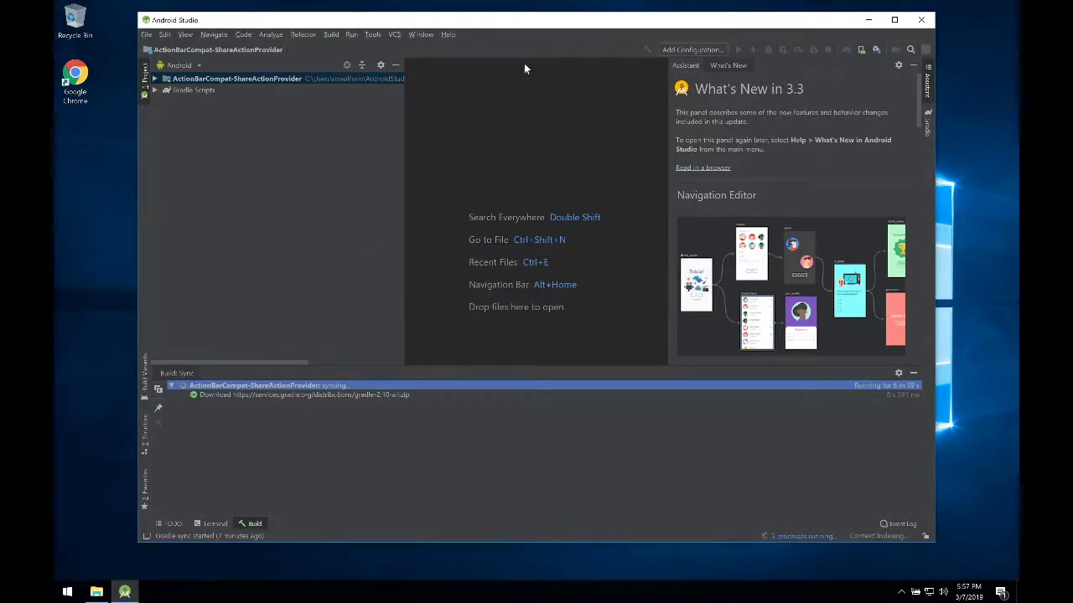
key("alt+F4")
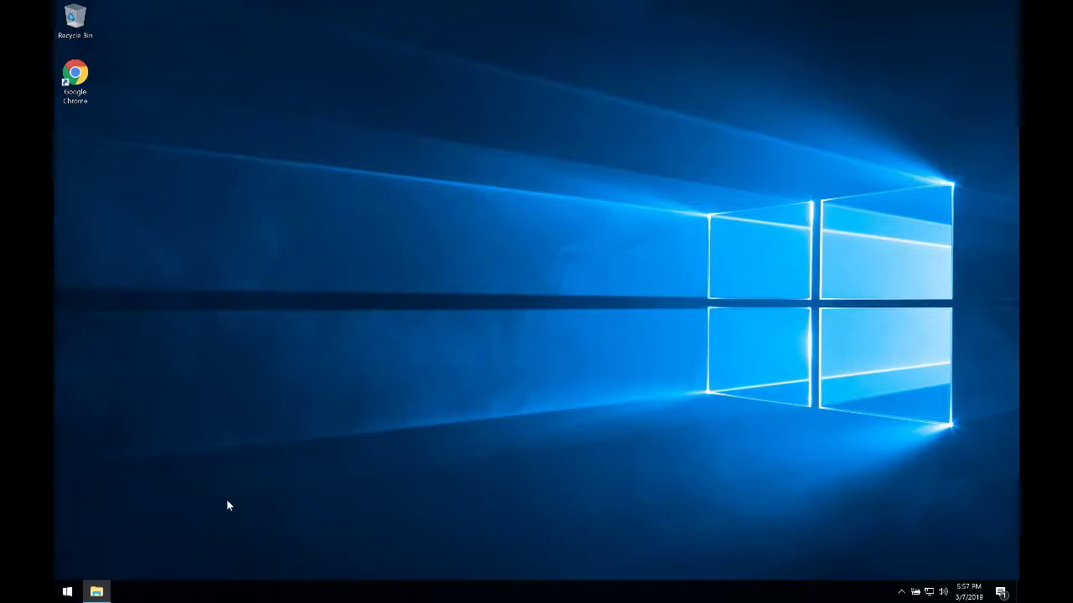
Step: Search Windows for "android studio", relaunch Android Studio and dismiss the Tip of the Day
key("super")
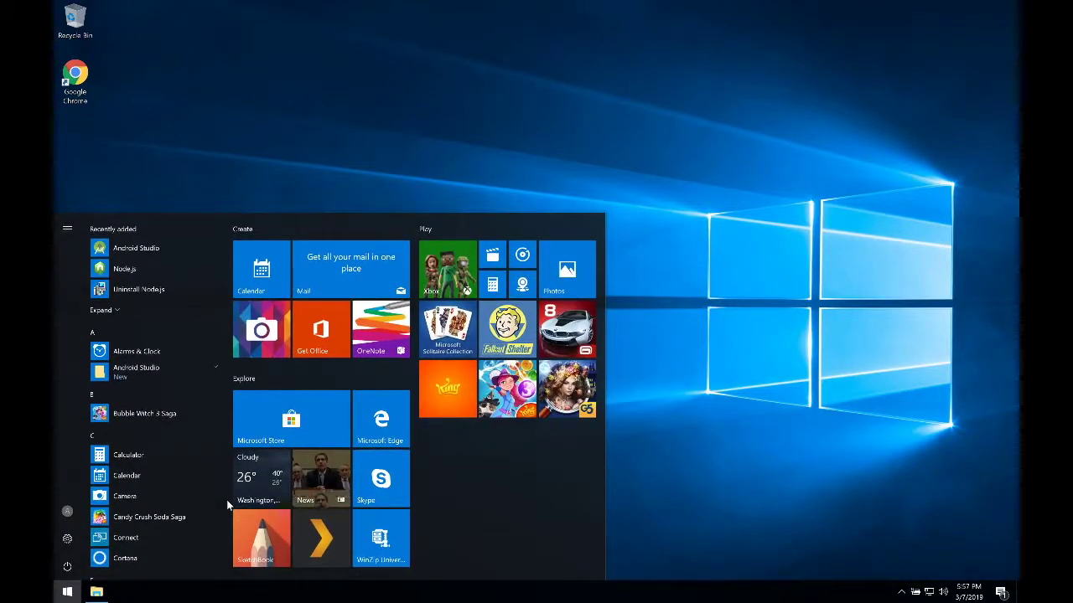
type("virt")
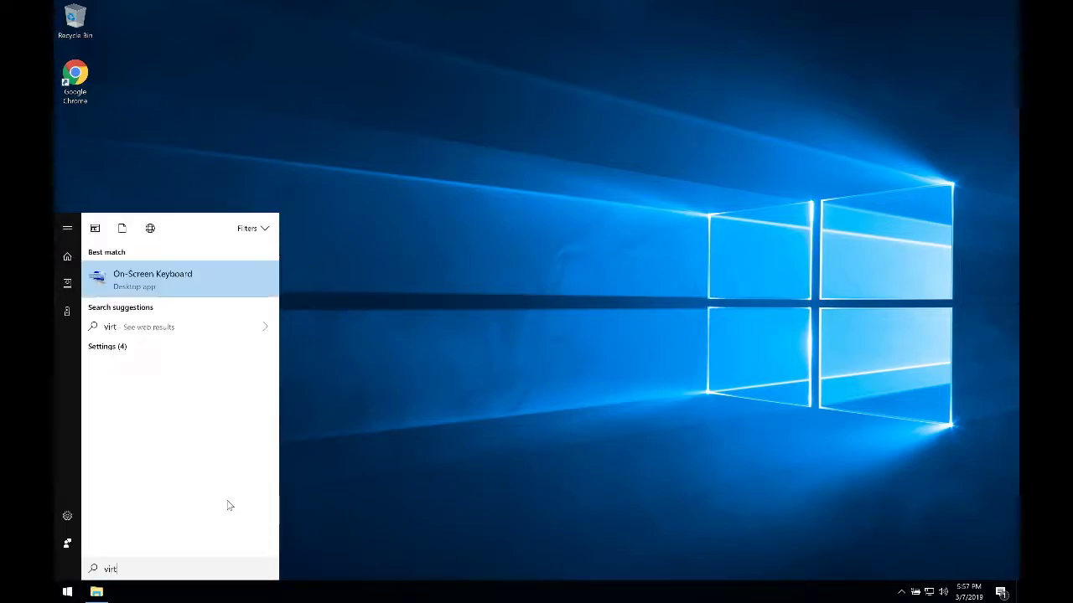
key("BackSpace")
key("BackSpace")
key("BackSpace")
key("BackSpace")
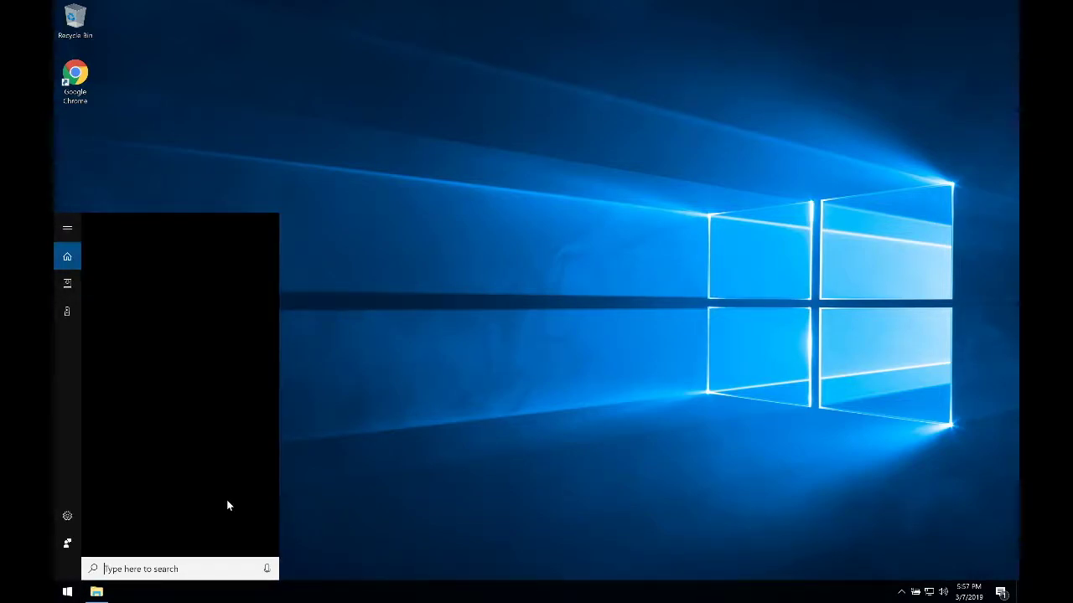
type("android studio")
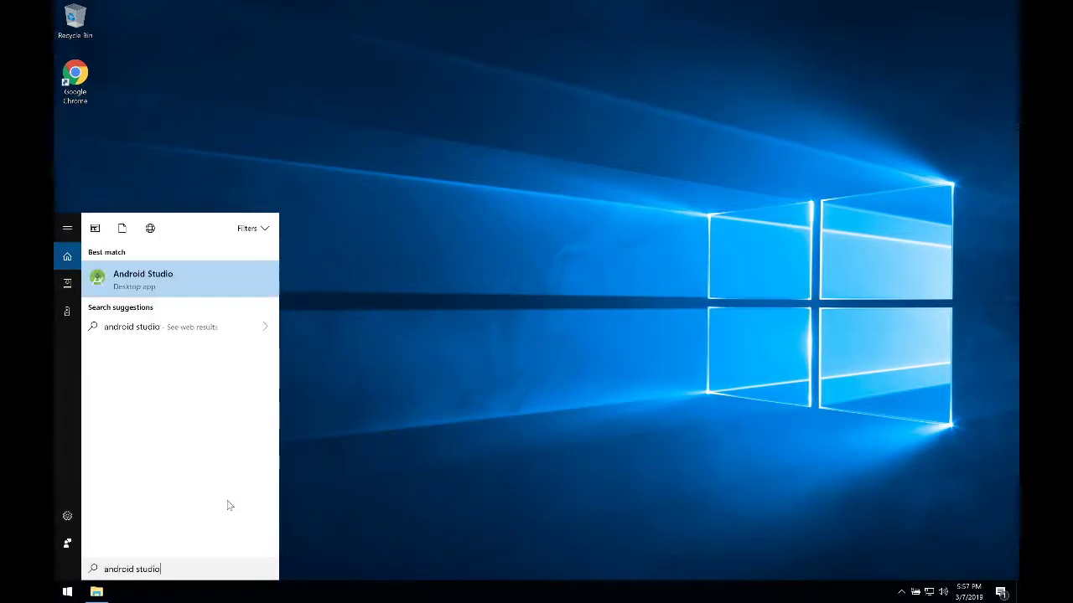
key("Return")
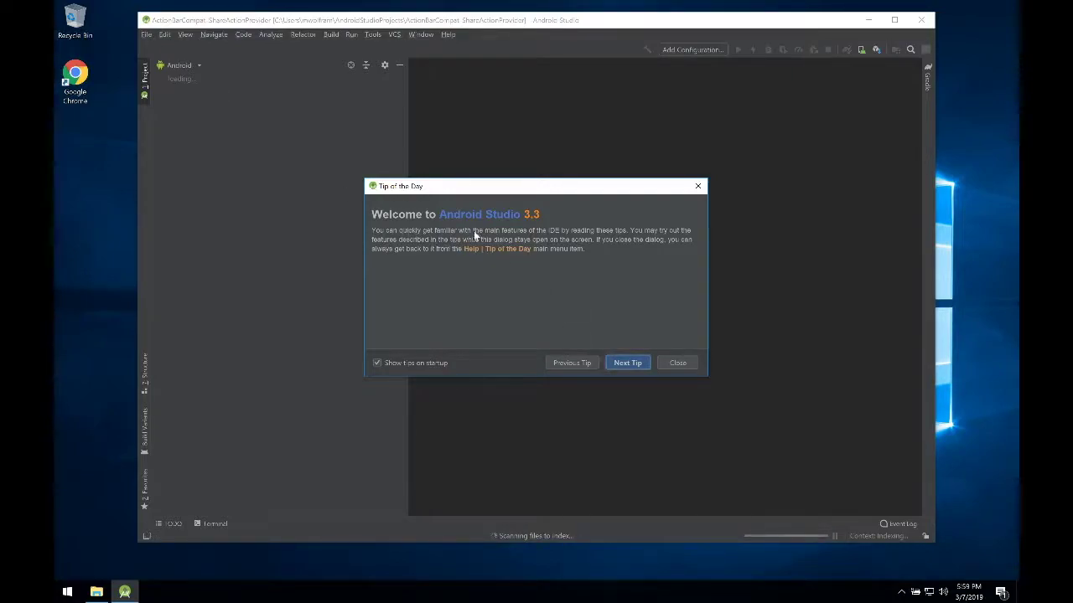
left_click(677, 363)
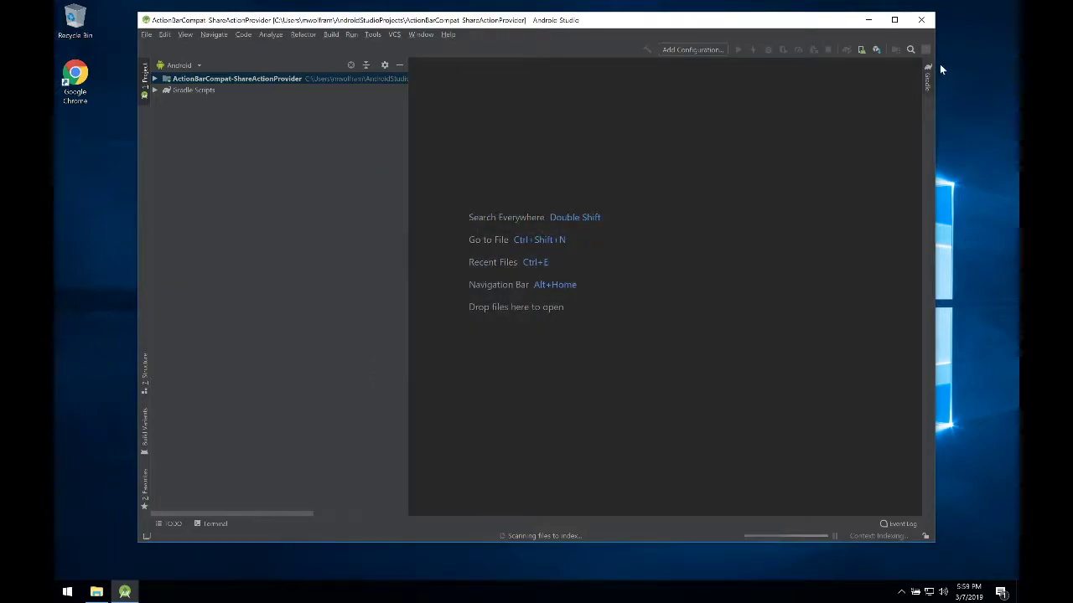
Step: Try to launch the Nexus 5 API 28 virtual device from the AVD Manager and check the background processes
left_click(862, 51)
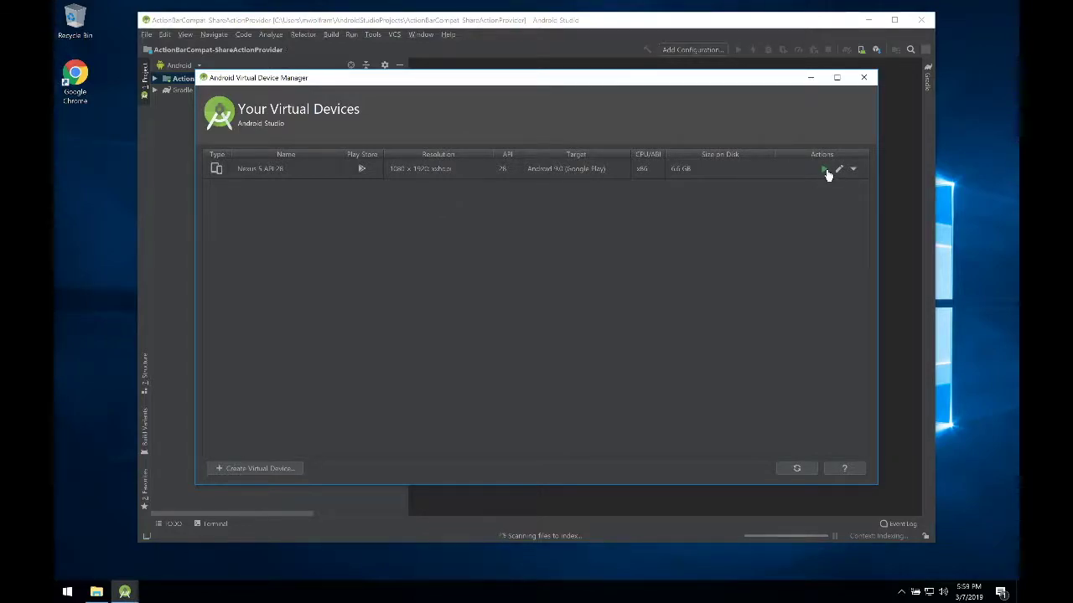
left_click(824, 170)
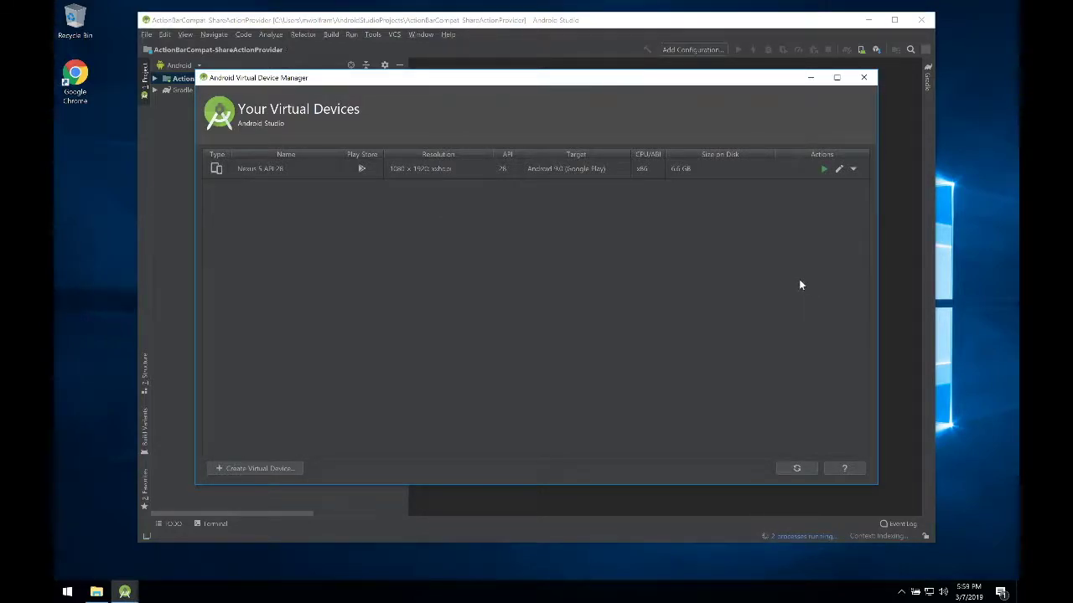
left_click(824, 170)
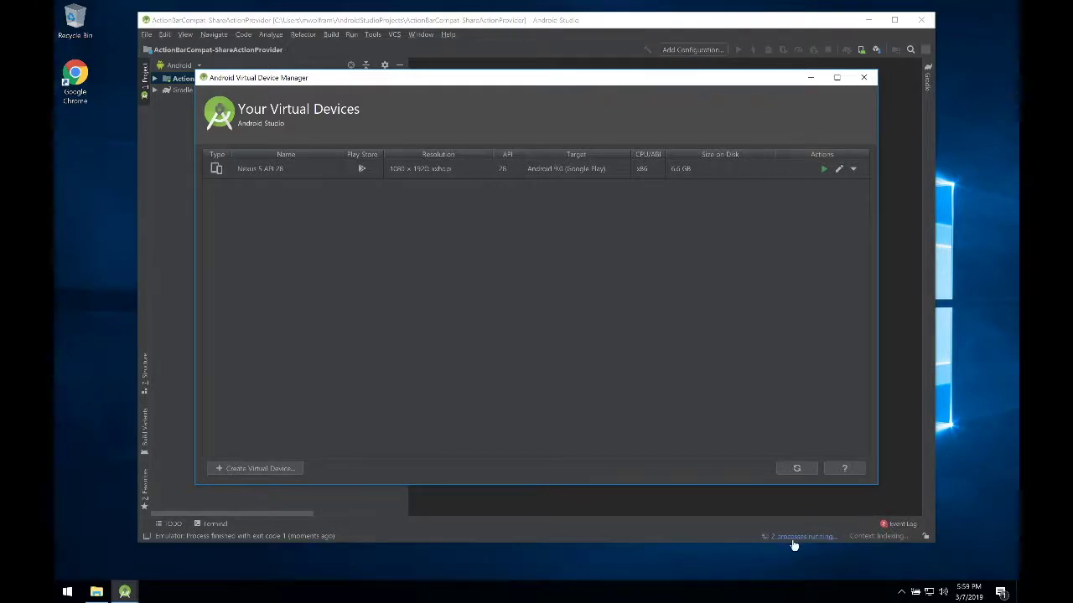
left_click(793, 540)
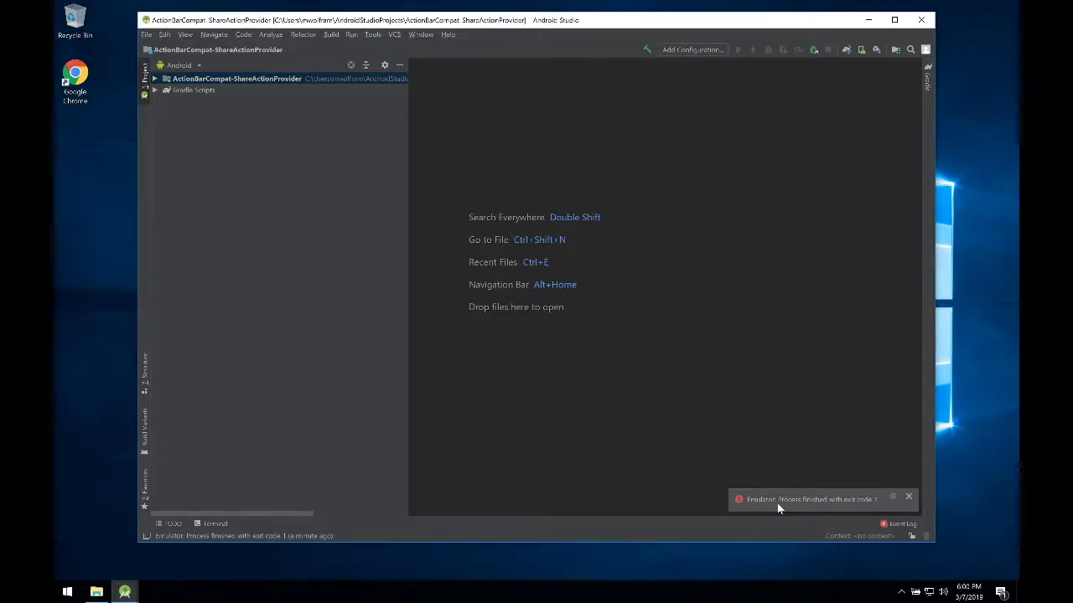
Step: Examine the emulator error entries in the Event Log
left_click(905, 522)
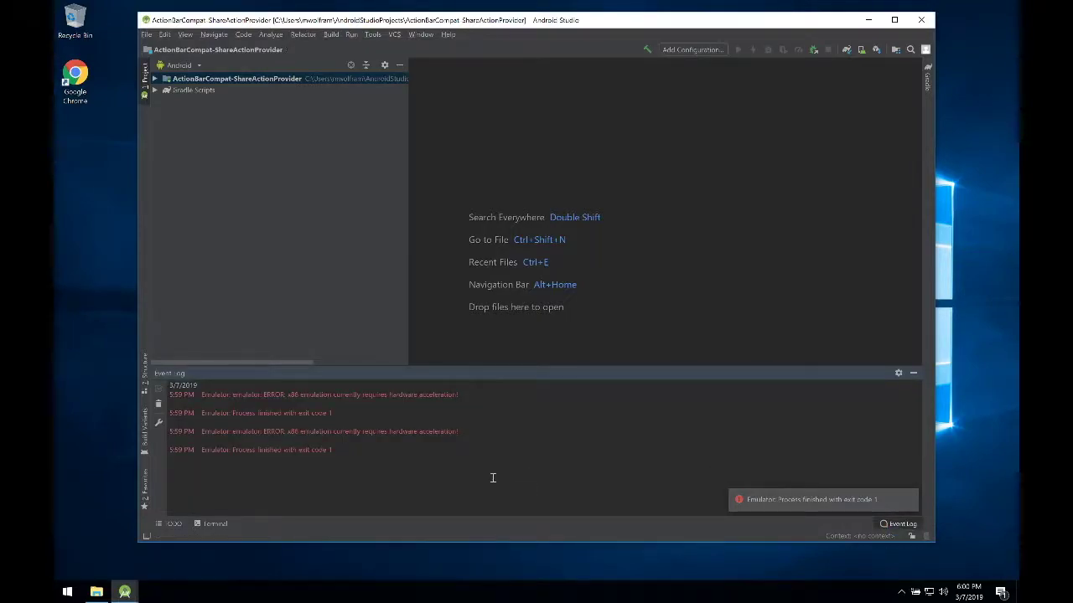
left_click_drag(478, 438, 126, 431)
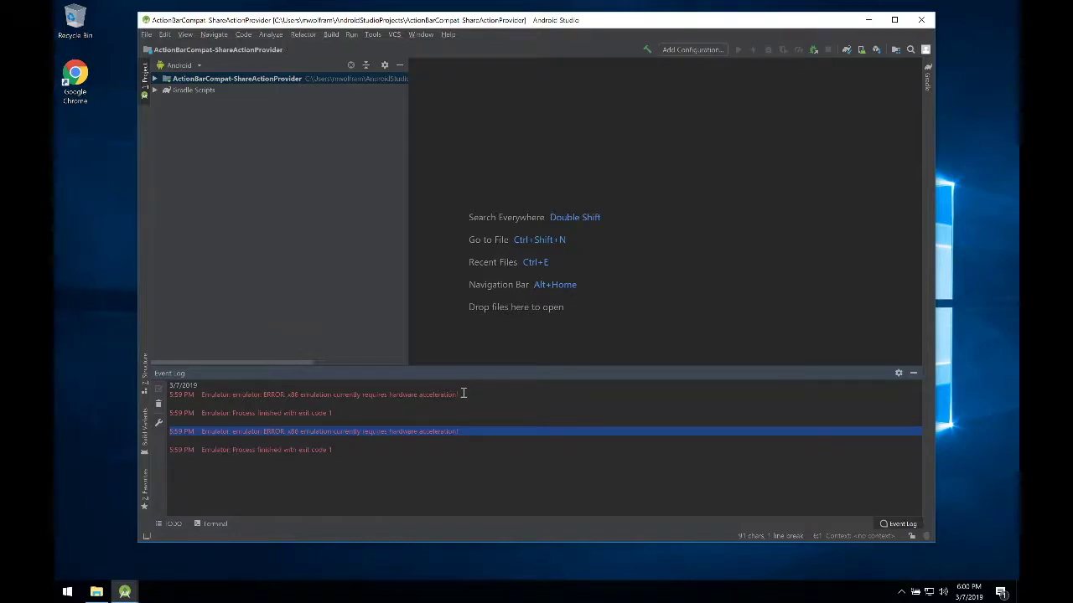
left_click(463, 393)
left_click_drag(459, 394, 314, 394)
left_click(315, 394)
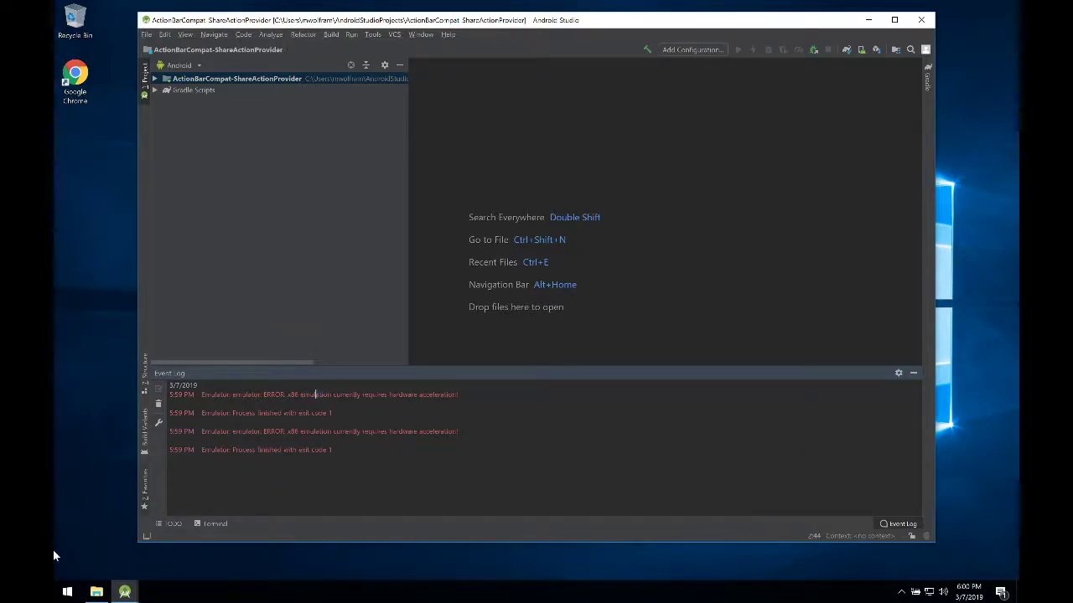
Step: Search Windows for "hyper-v" and turn on the complete Hyper-V feature in Windows Features
key("super")
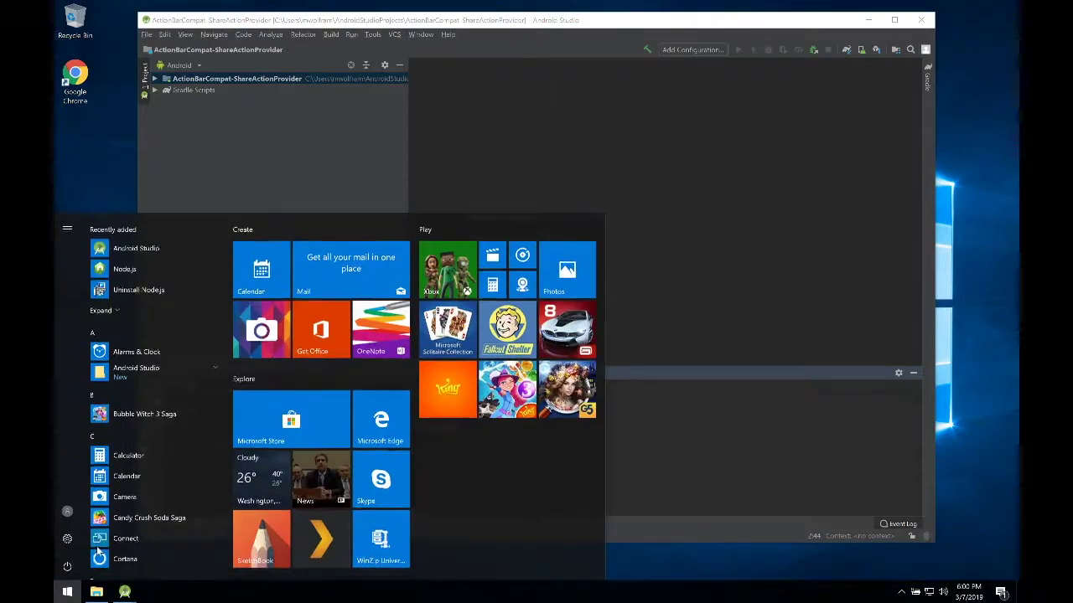
key("super")
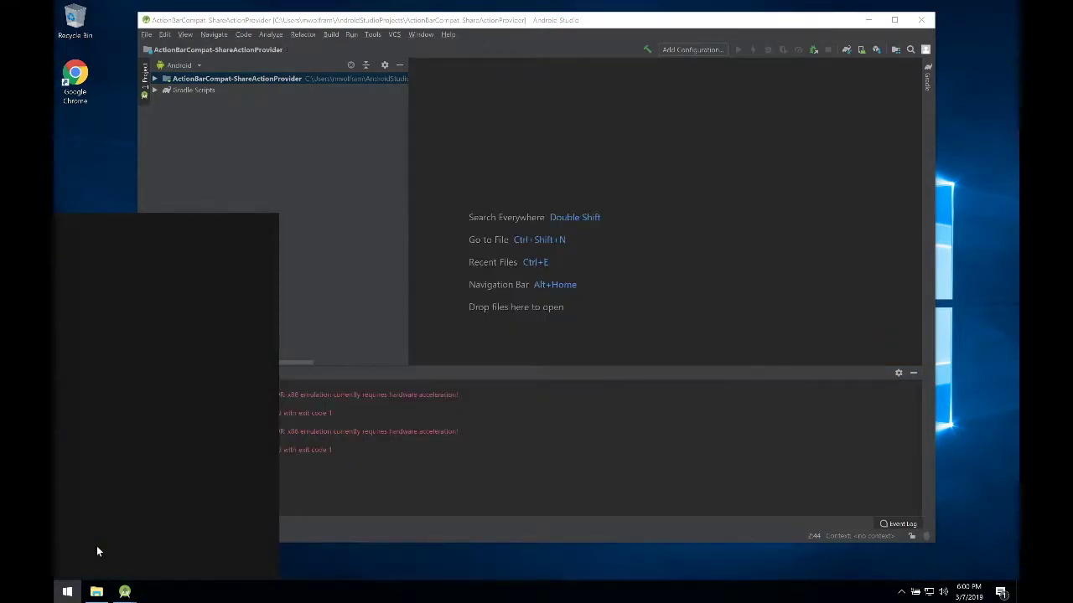
type("hy")
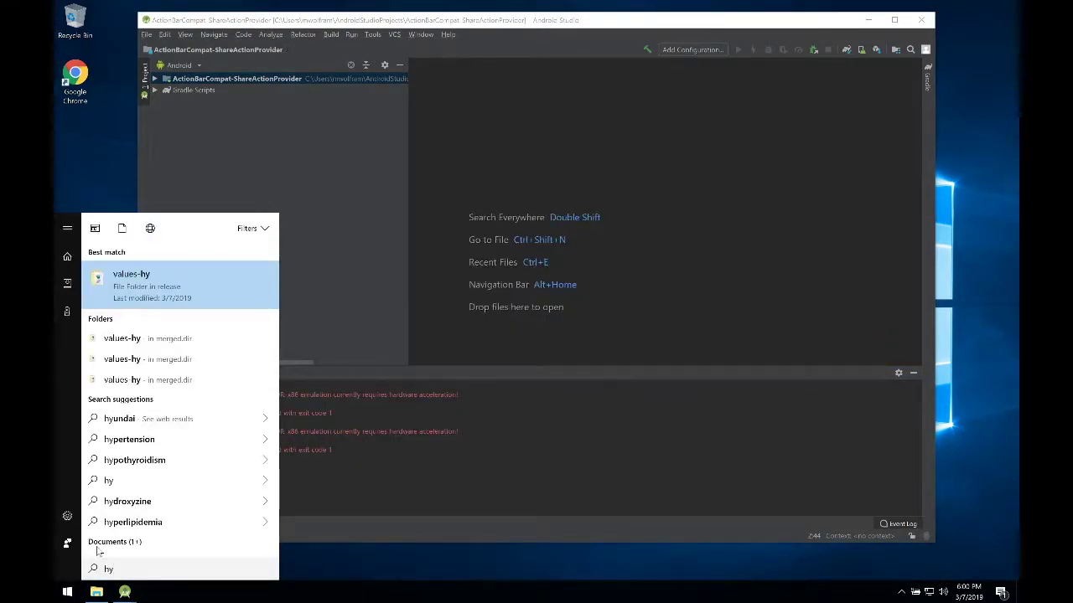
type("per-v")
key("Return")
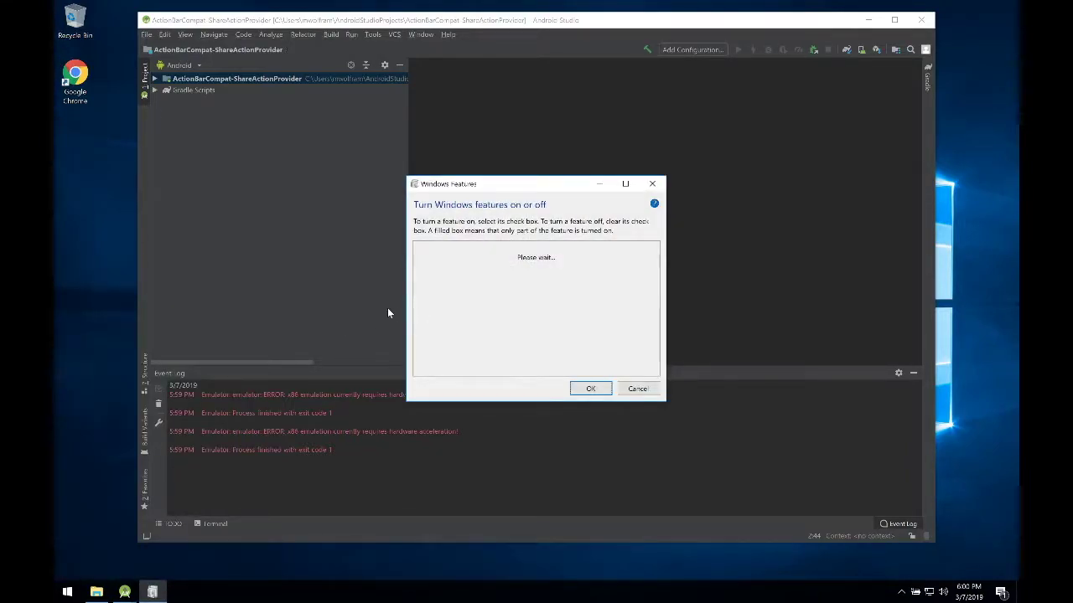
left_click(420, 305)
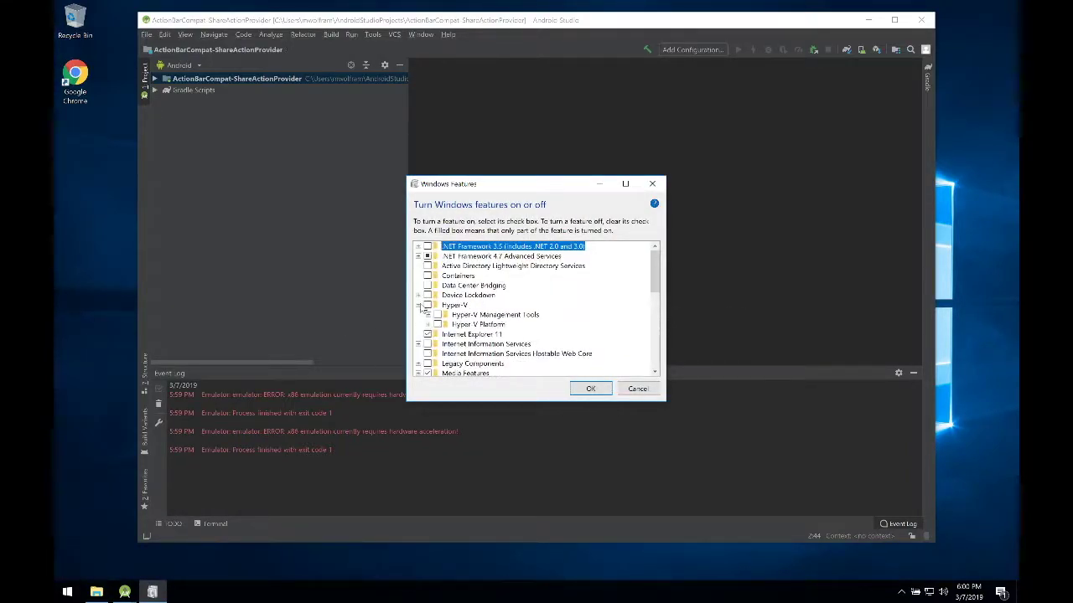
left_click(420, 305)
left_click(427, 305)
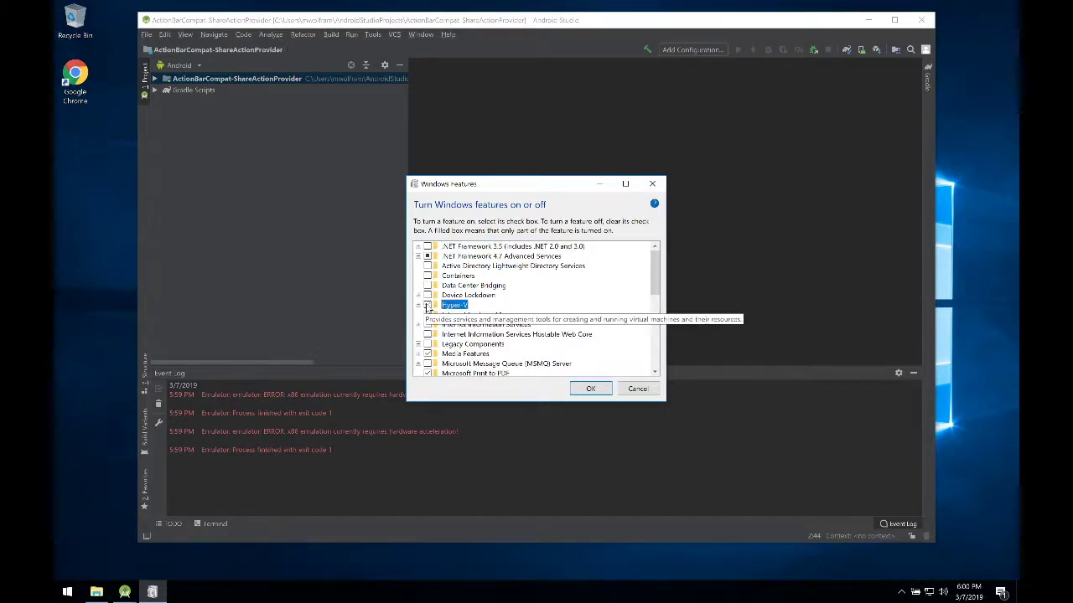
left_click(590, 389)
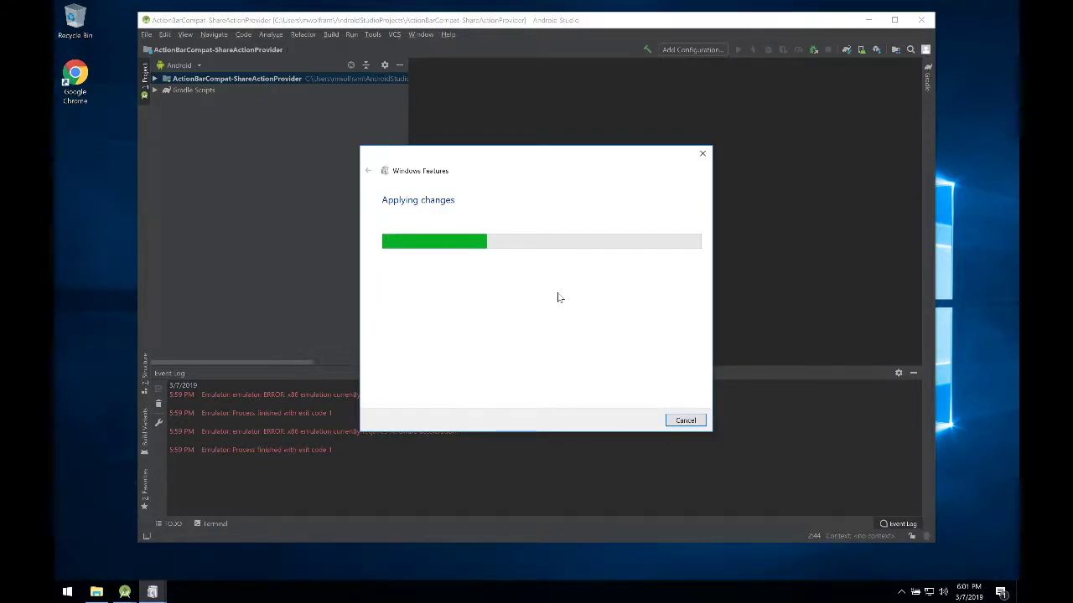
Step: Copy the first emulator error line about hardware acceleration from the Event Log as plain text
left_click(323, 385)
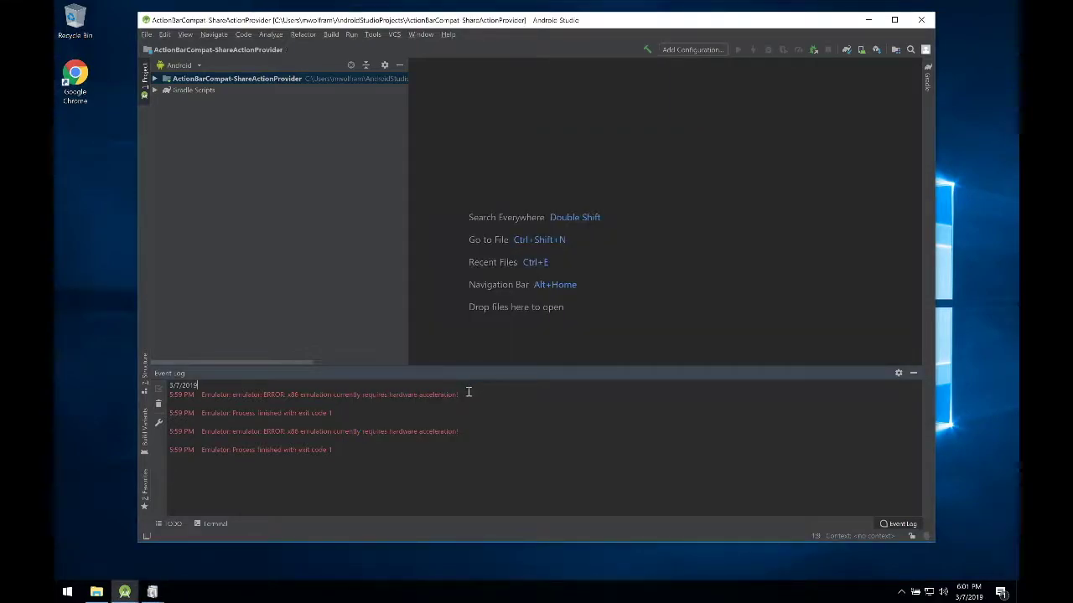
left_click_drag(468, 392, 120, 402)
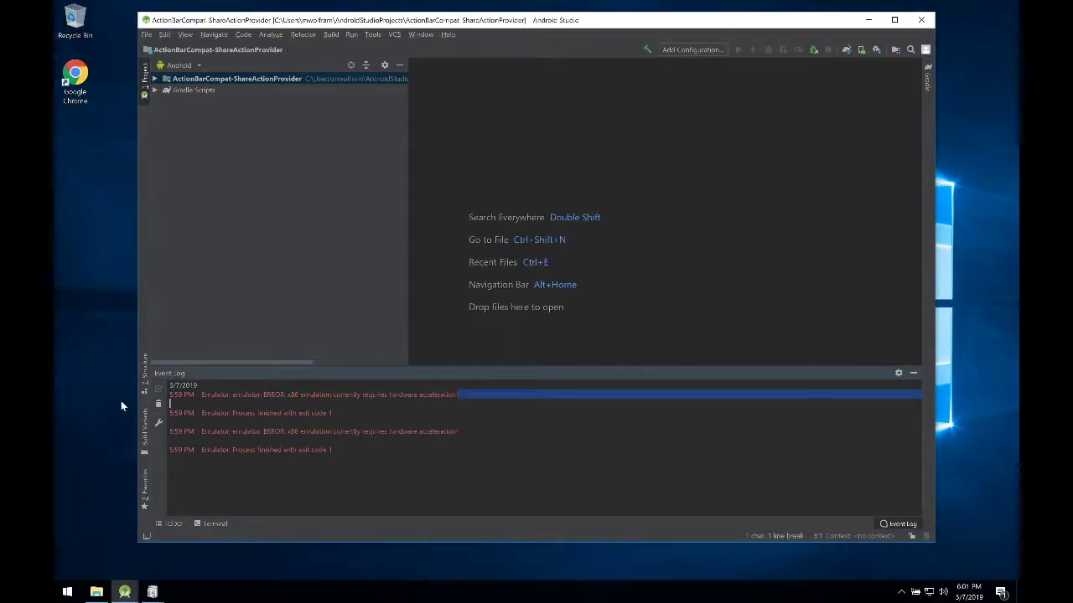
triple_click(181, 392)
right_click(183, 395)
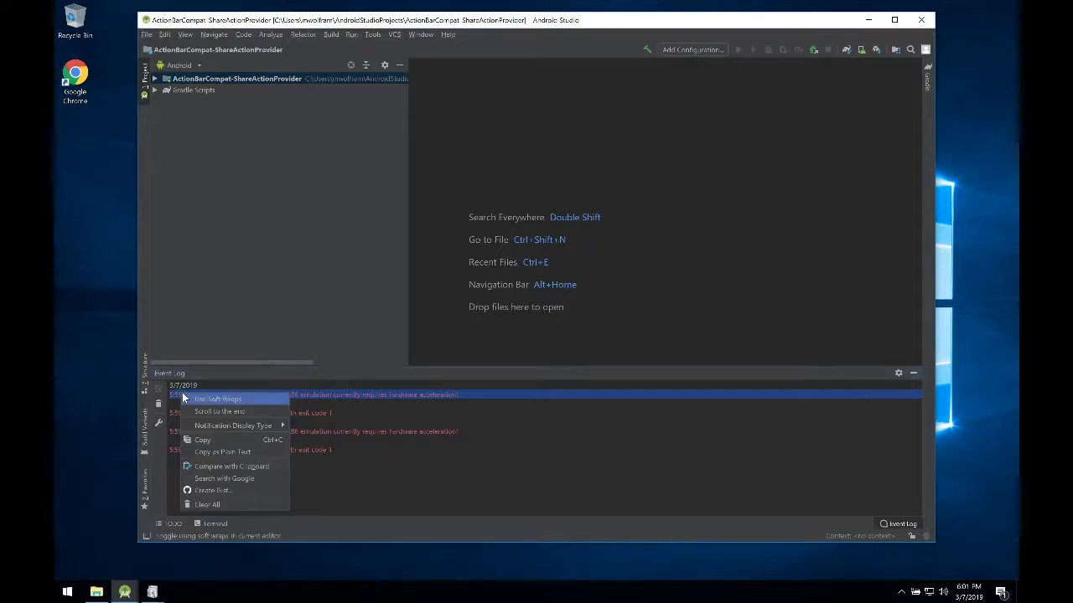
left_click(223, 450)
Step: Return to the Windows Features window and restart the PC to finish installing Hyper-V
mouse_move(152, 590)
left_click(181, 544)
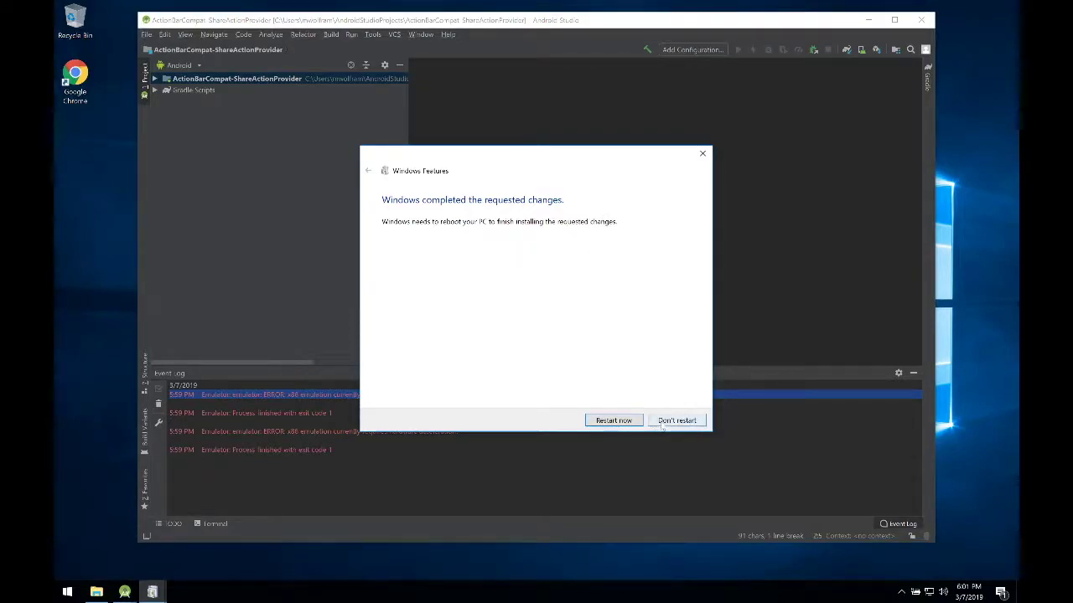
left_click(613, 421)
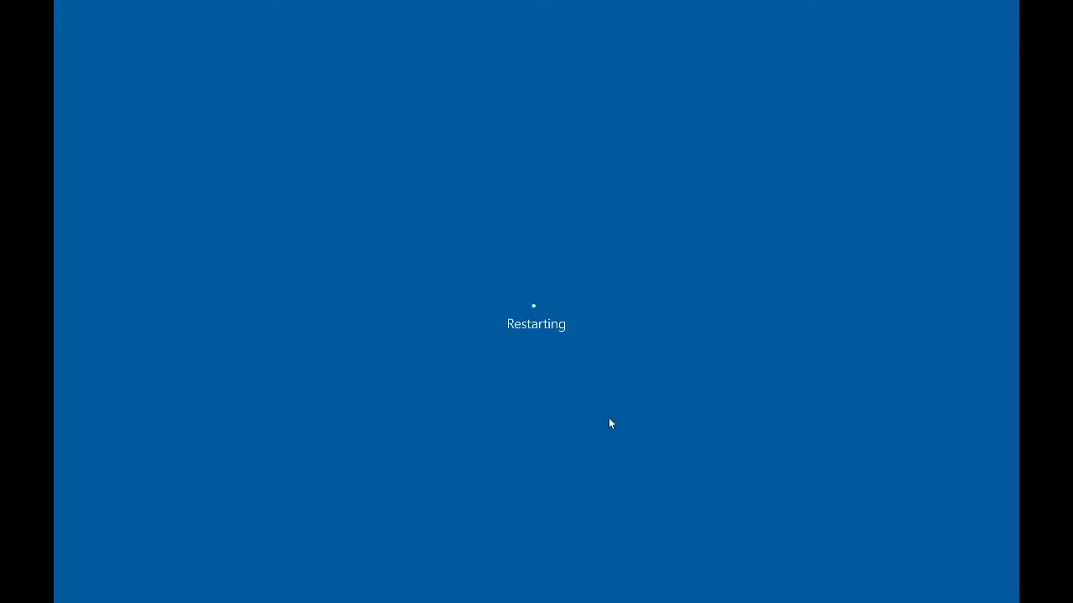
Step: Dismiss the Windows lock screen and sign in with the account password
left_click(431, 431)
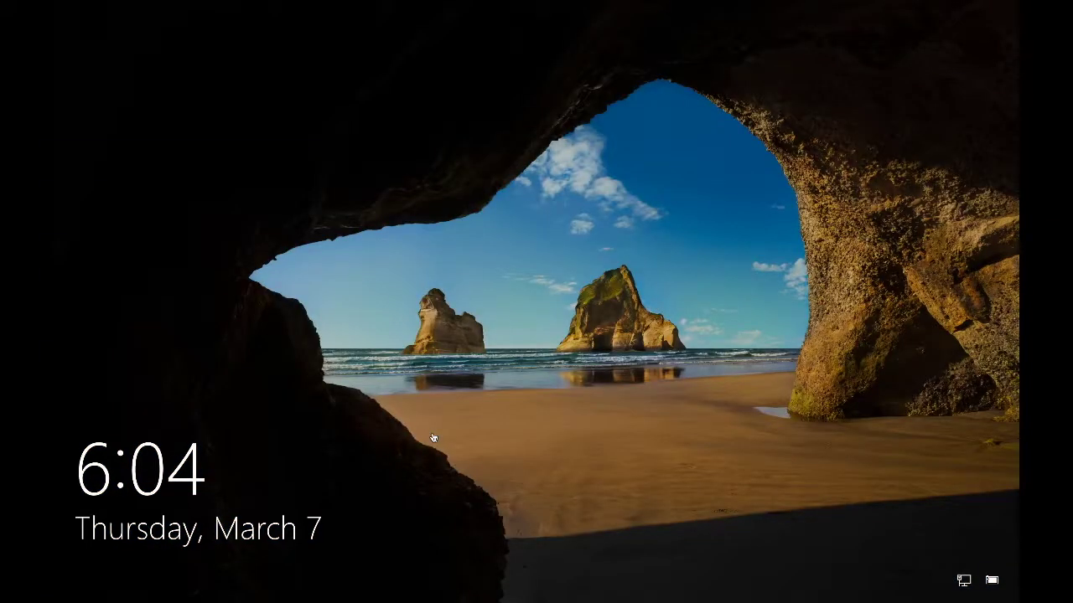
left_click(427, 434)
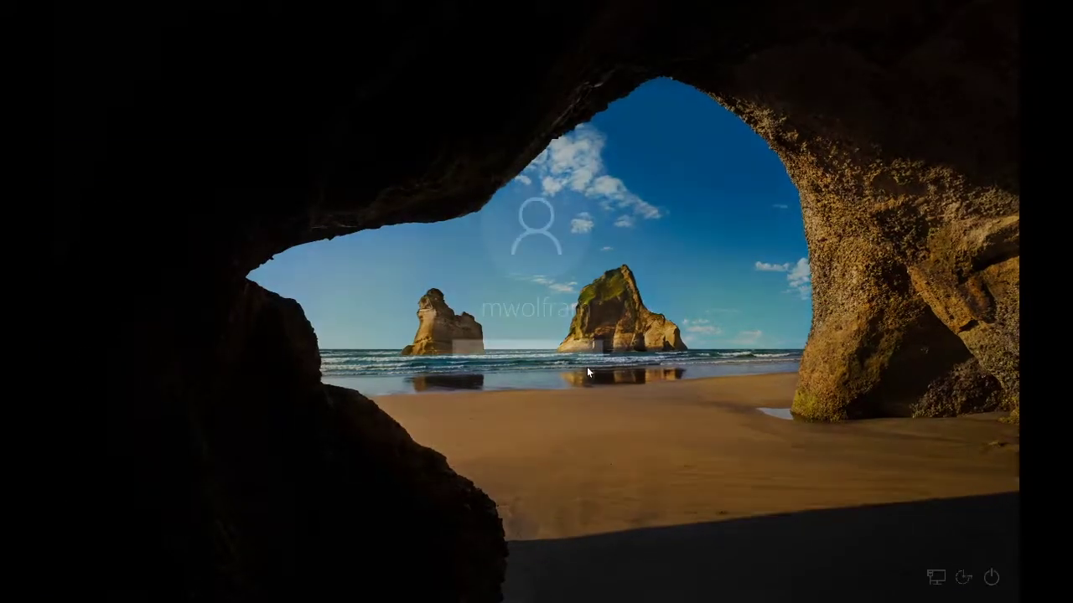
type("******")
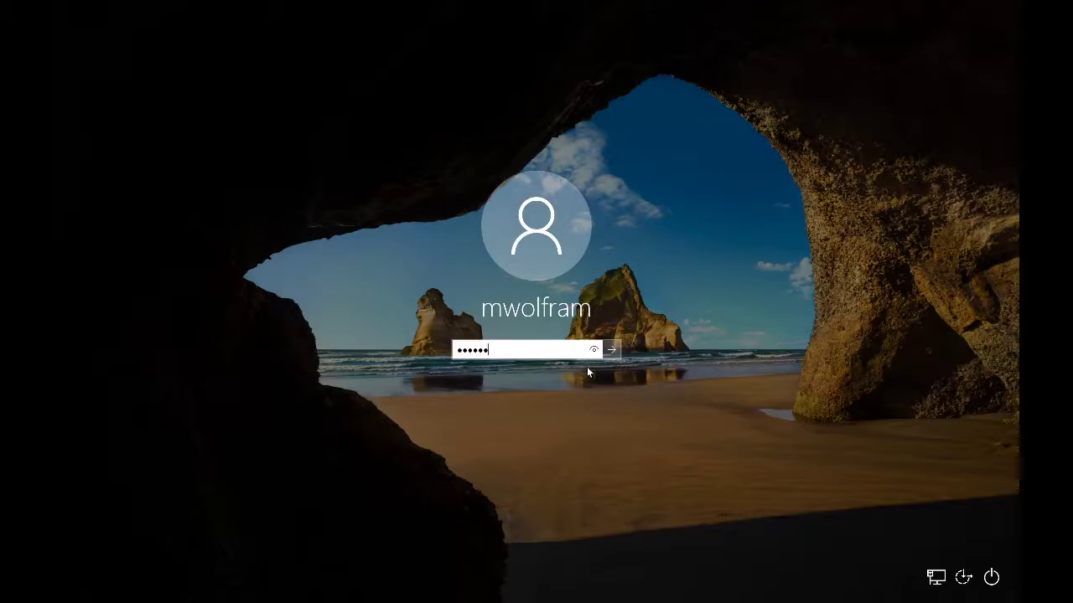
key("Return")
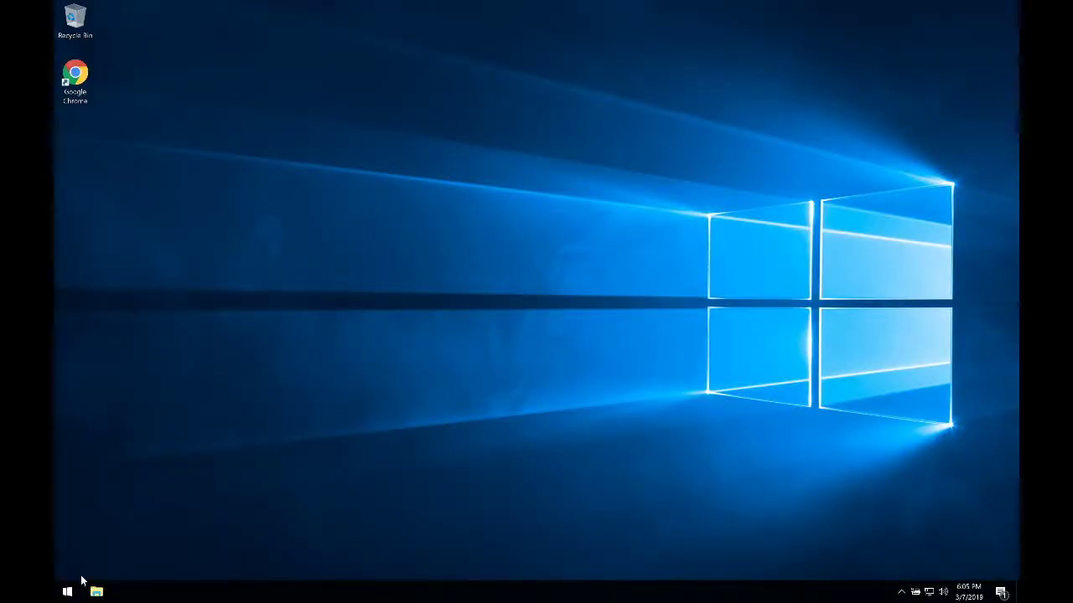
Step: Find and launch Android Studio from Windows search using "andr", and close the Tip of the Day
left_click(67, 592)
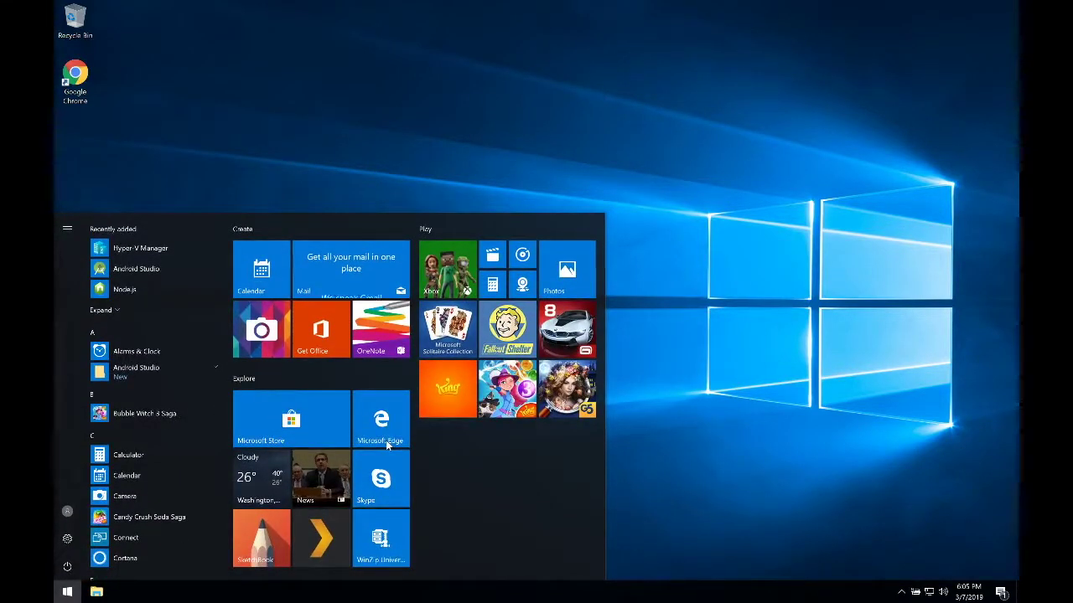
type("andr")
key("Return")
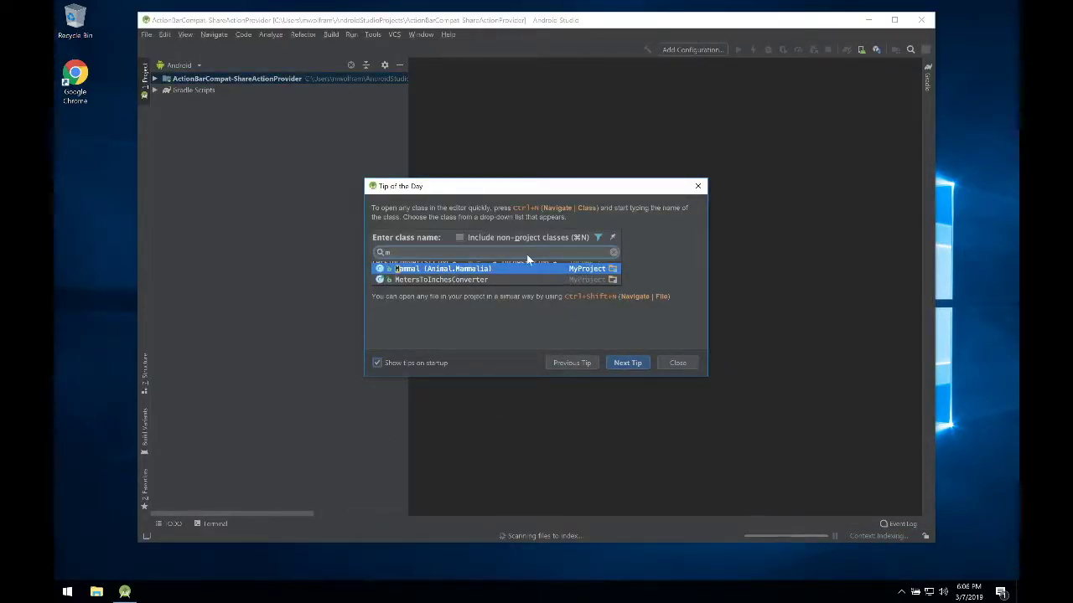
left_click(679, 363)
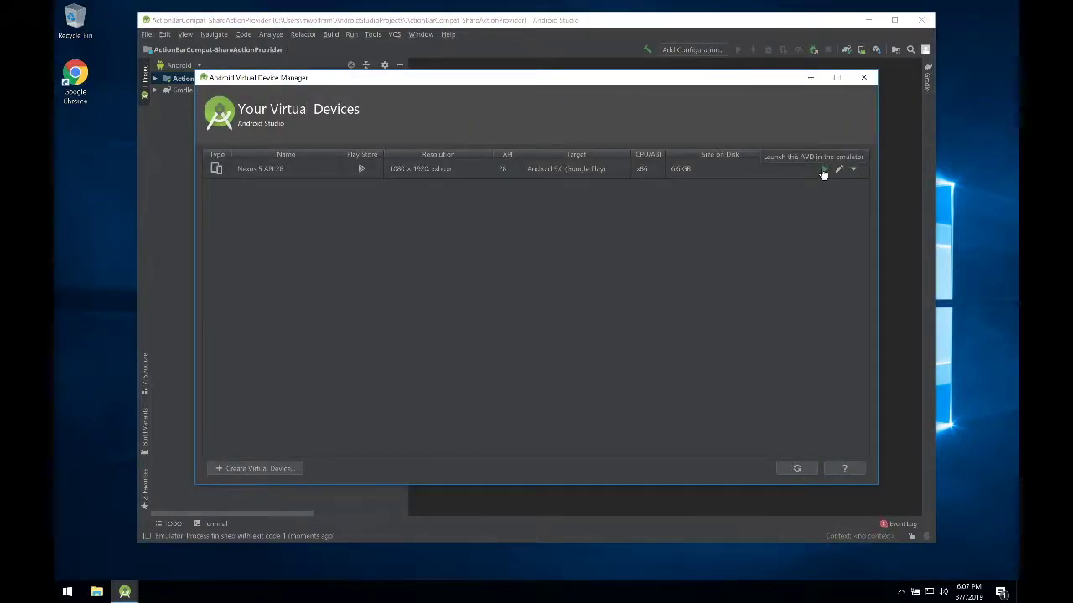
Step: Launch the Nexus 5 API 28 virtual device in the emulator and copy the hardware acceleration error line from the Event Log
left_click(822, 173)
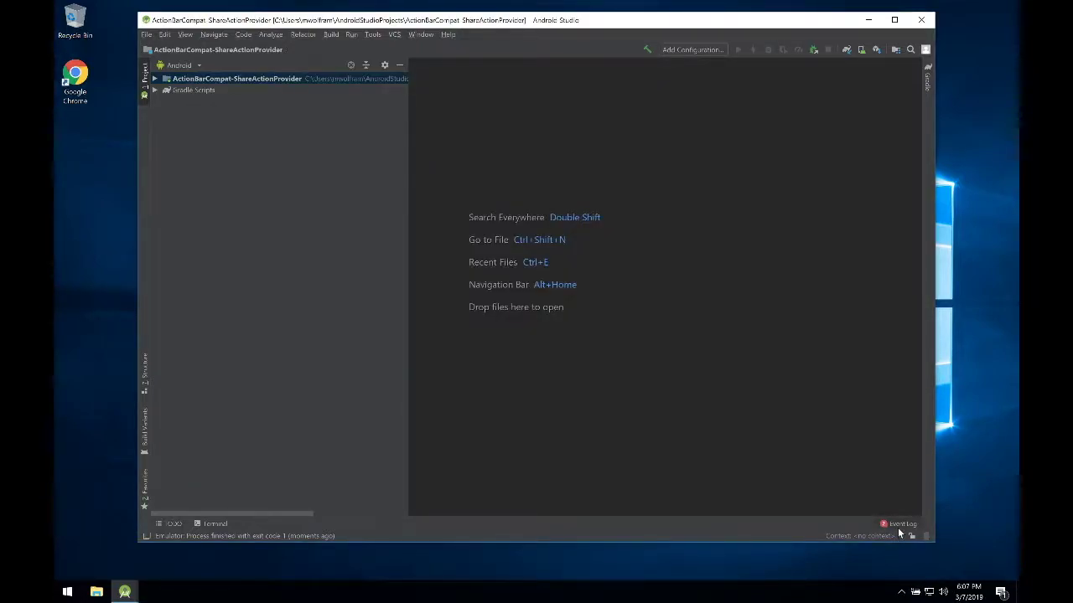
left_click(901, 524)
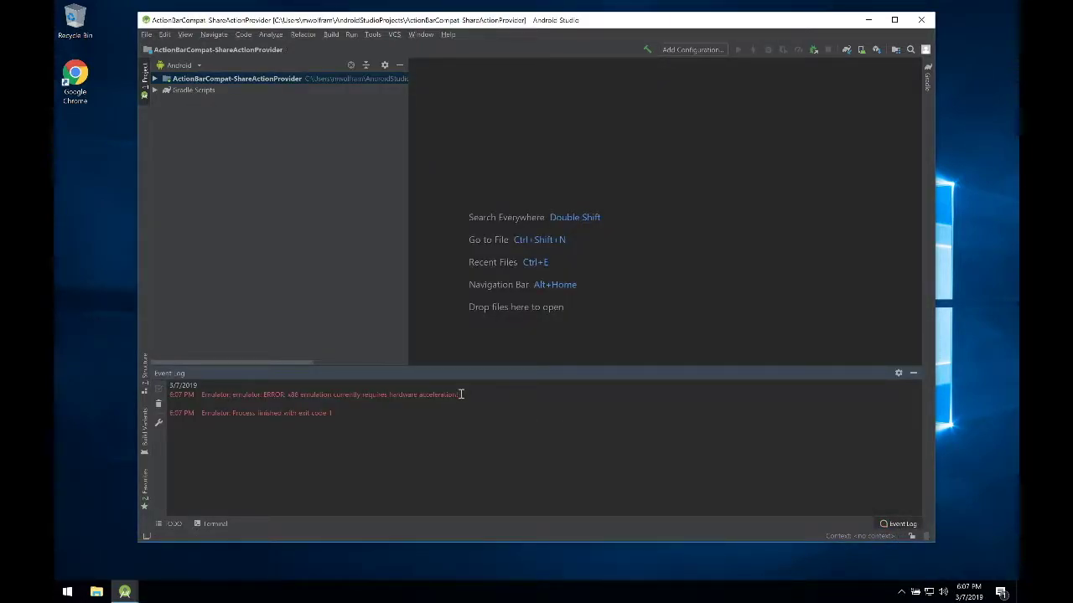
left_click_drag(460, 393, 191, 394)
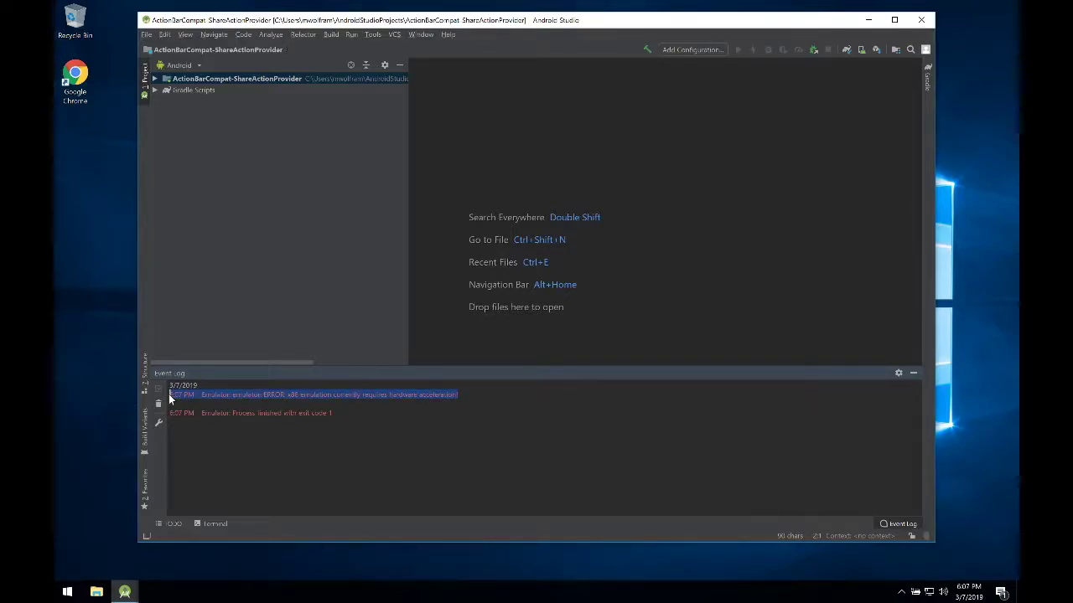
right_click(186, 400)
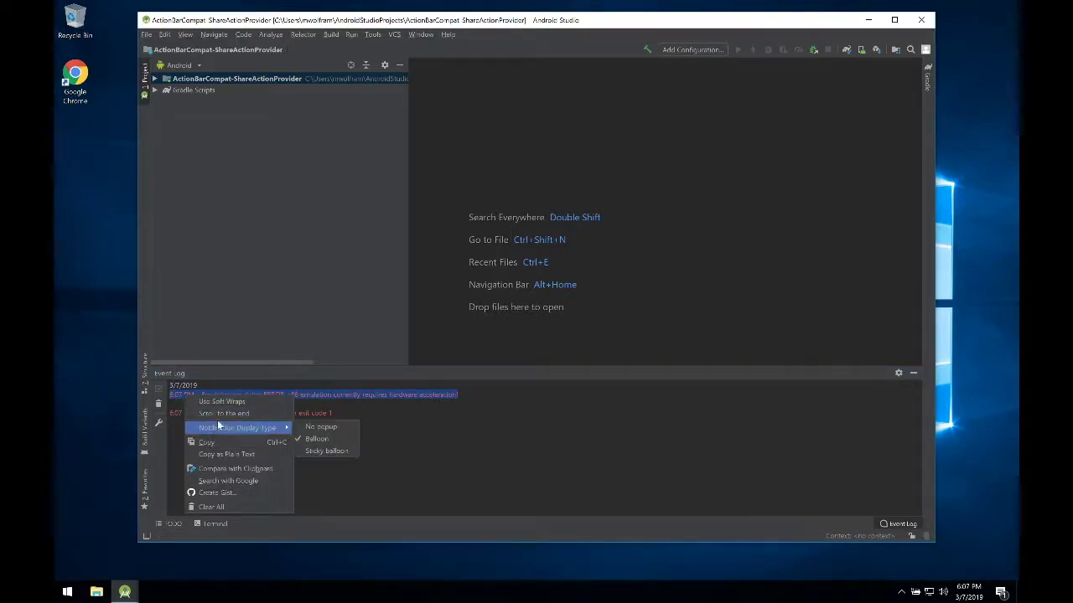
left_click(227, 446)
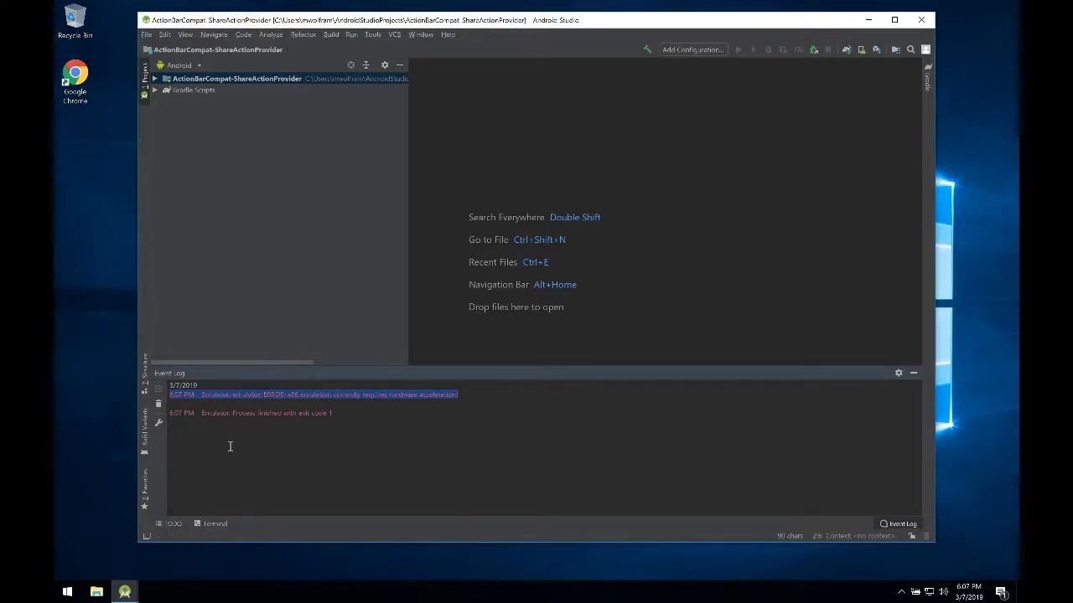
Step: Switch to Chrome on the Mac and search for "emulator: ERROR: x86 emulation currently requires hardware acceleration!" in a new tab
key("ctrl+Left")
key("super+t")
key("super+v")
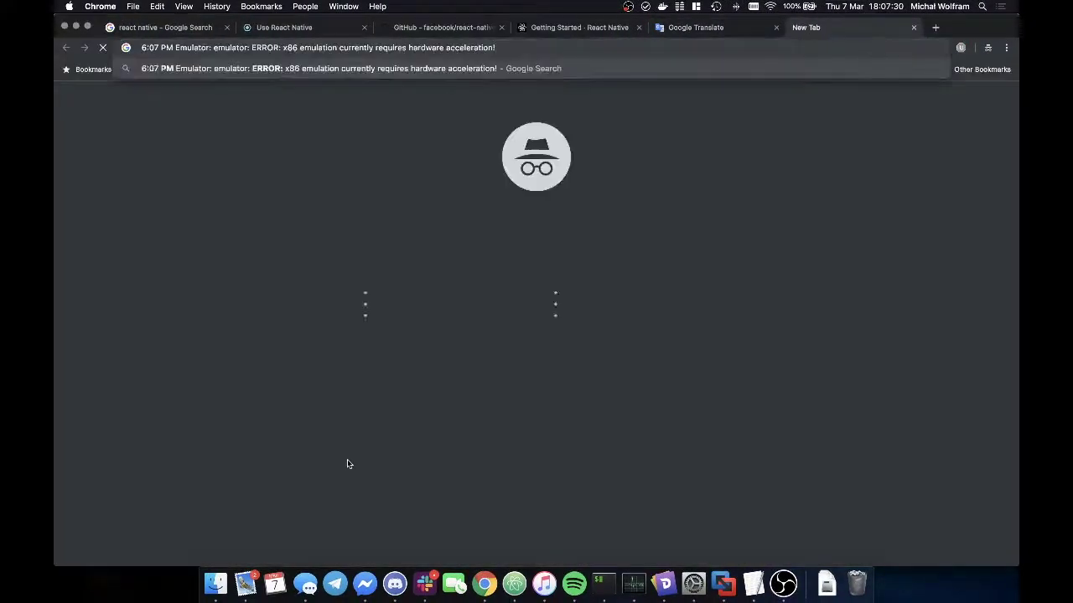
key("super+Left")
key("Delete")
key("Delete")
key("Delete")
key("Delete")
key("Delete")
key("Delete")
key("Delete")
key("Delete")
key("Delete")
key("Delete")
key("Delete")
key("Delete")
key("Delete")
key("Delete")
key("Delete")
key("Delete")
key("Delete")
key("Delete")
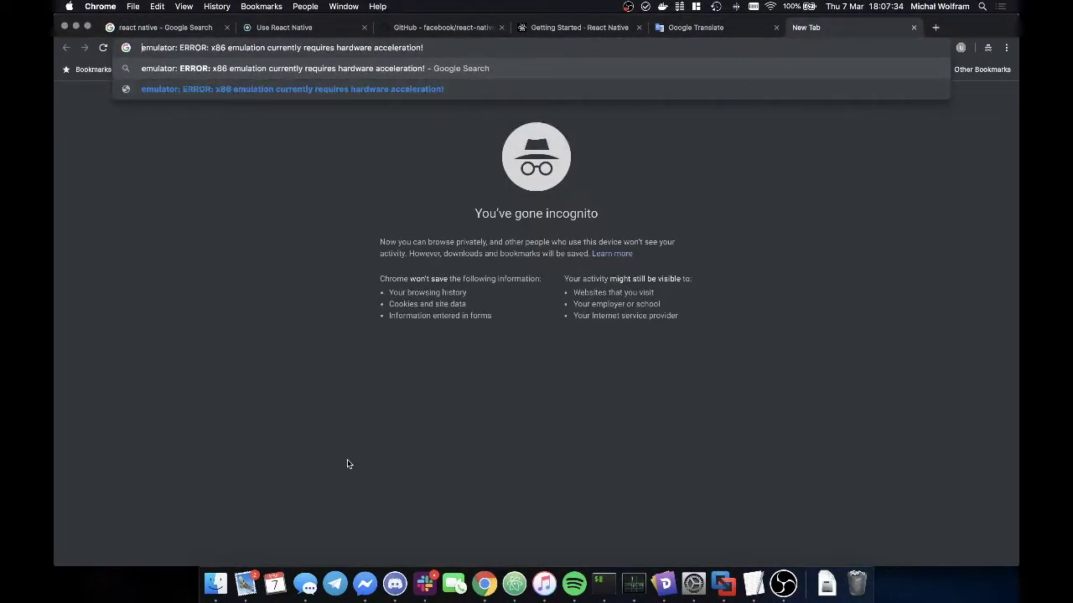
key("Return")
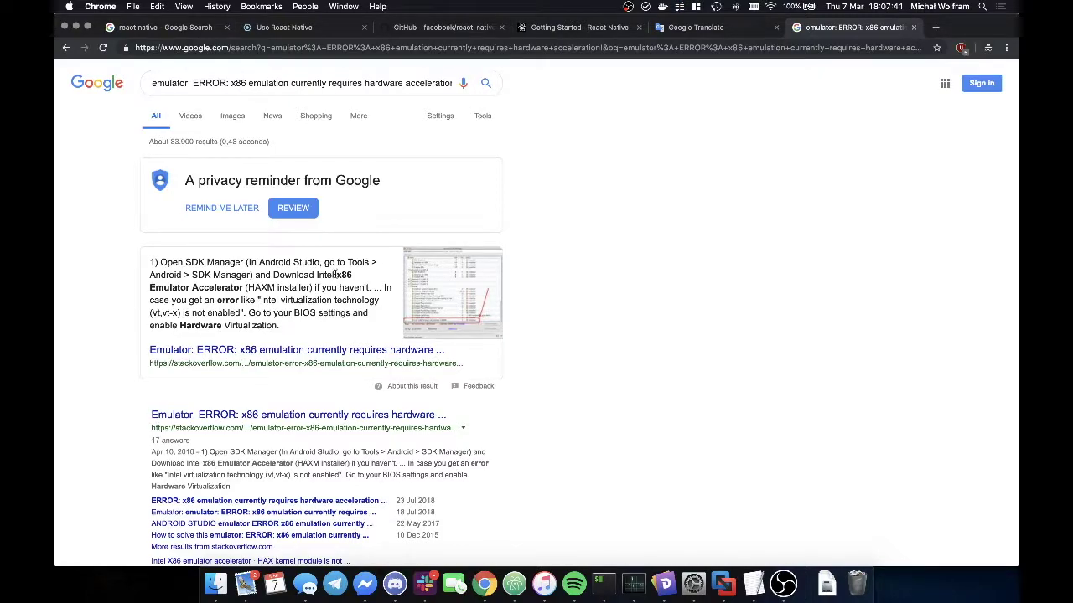
Step: Return to the Windows machine, search for "haxm" and open the web results for "haxm installer windows 10"
key("ctrl+Right")
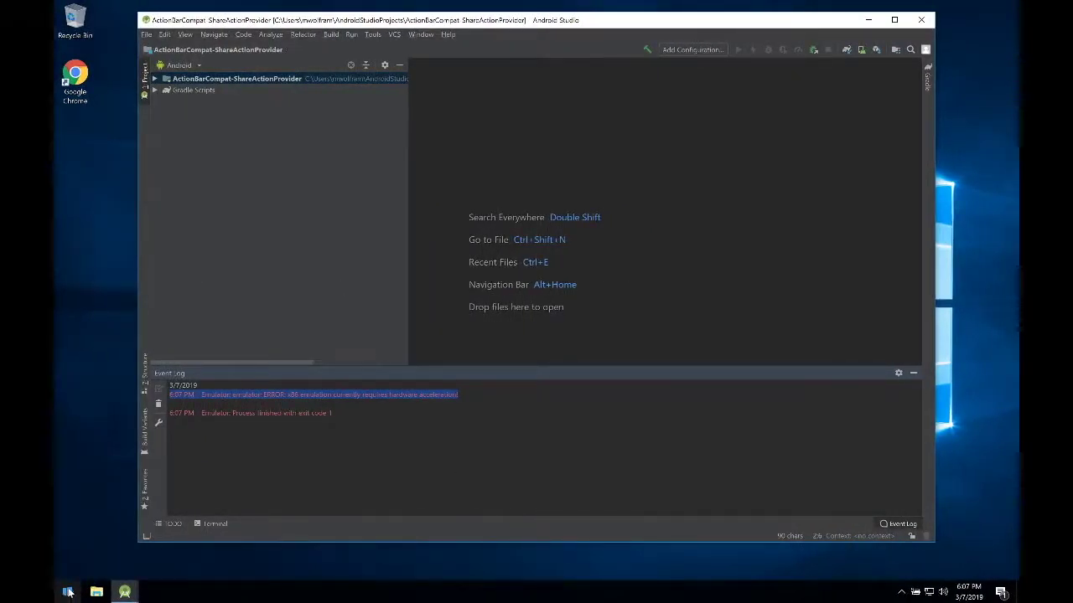
key("super")
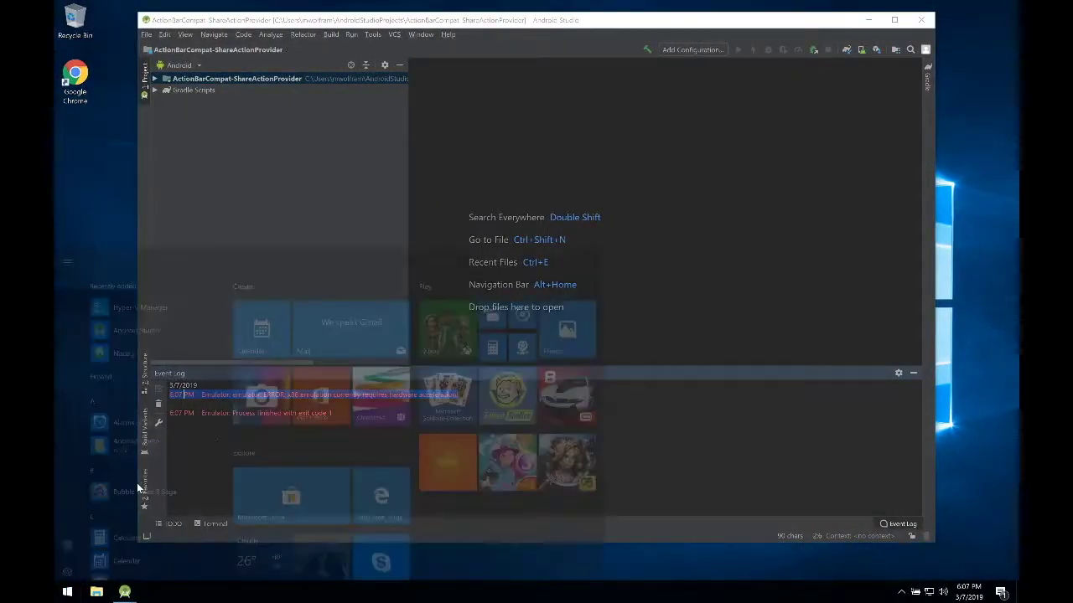
type("haxm")
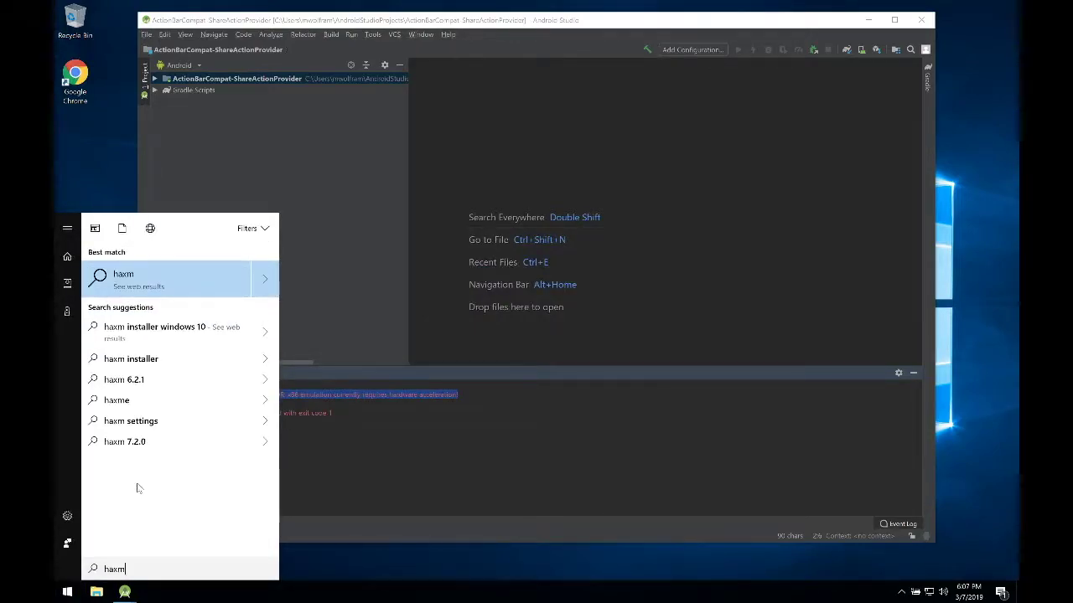
key("Down")
key("Down")
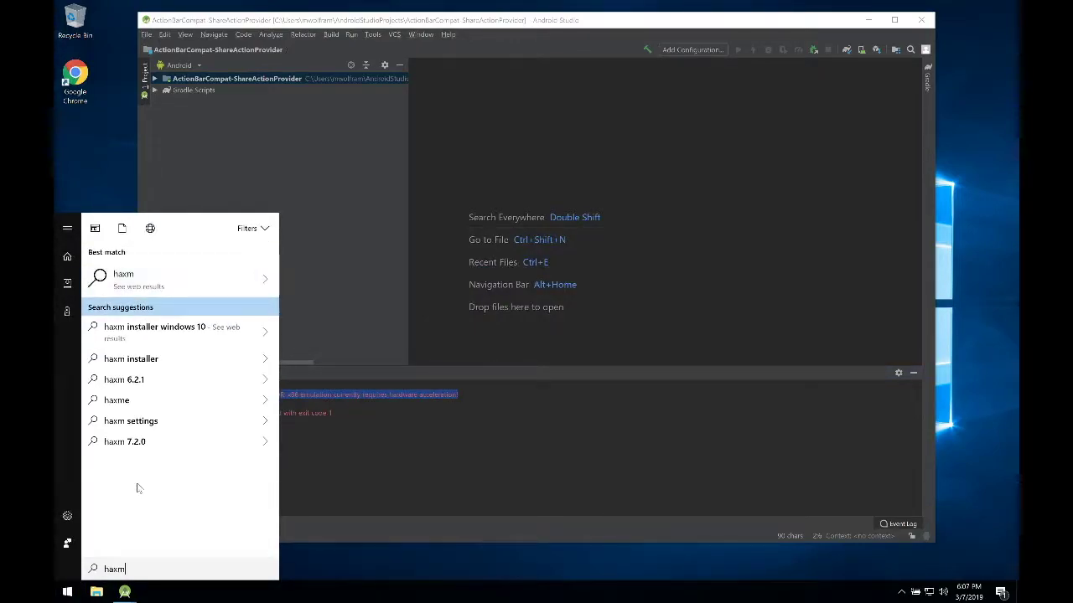
key("Return")
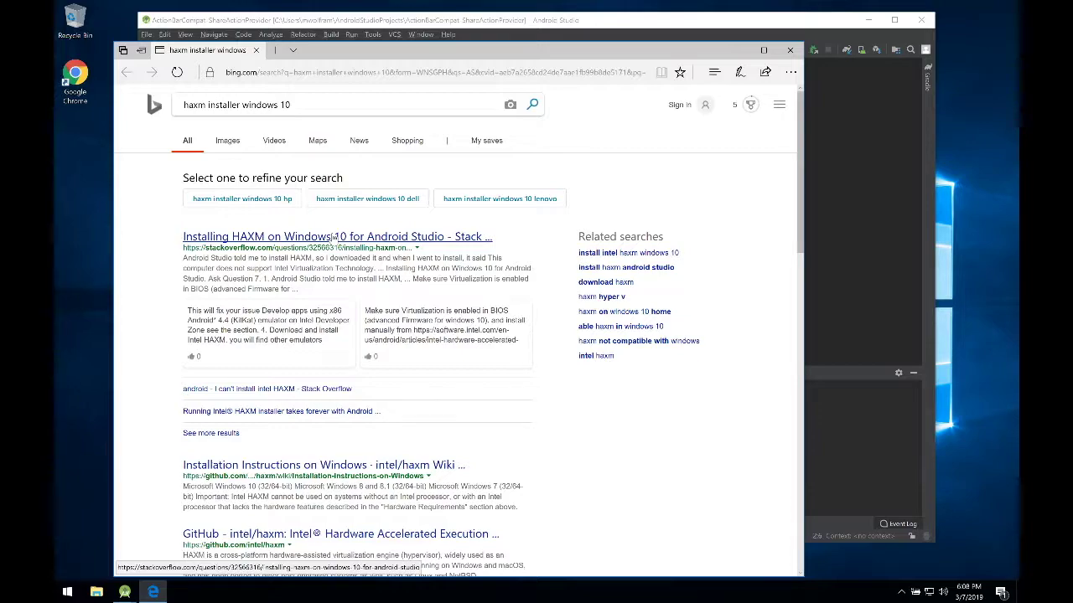
Step: Read the Stack Overflow question on installing HAXM on Windows 10 for Android Studio and return to the search results
left_click(334, 238)
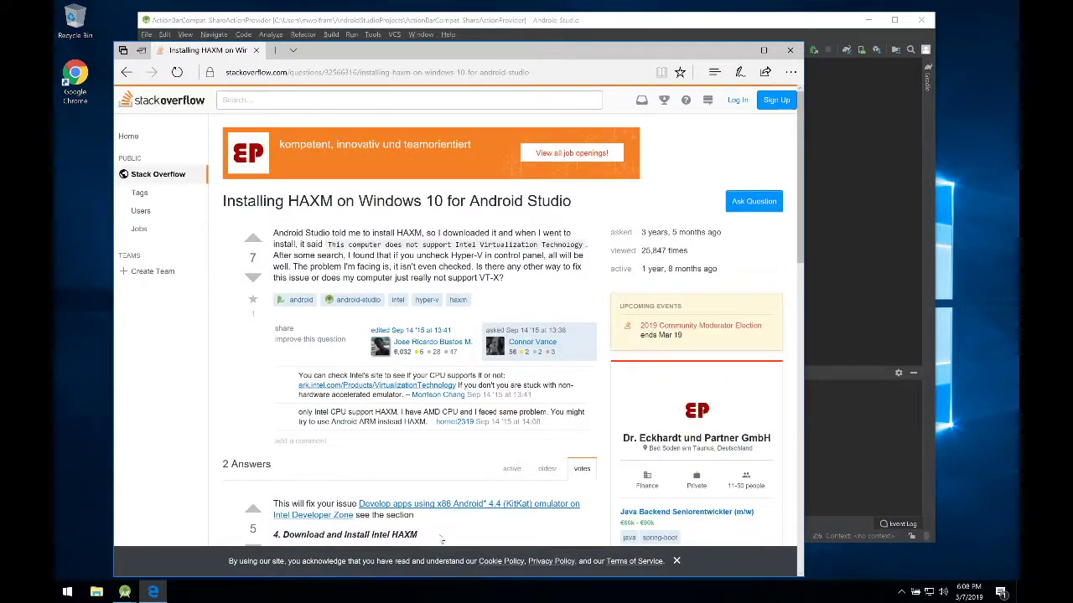
scroll(444, 525, "down", 1)
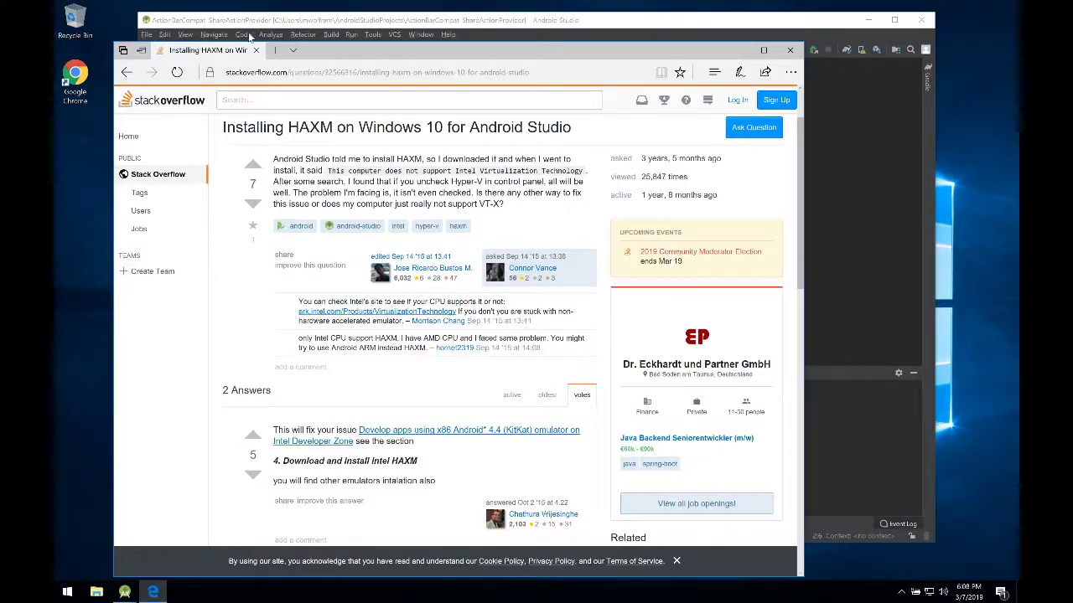
left_click(127, 72)
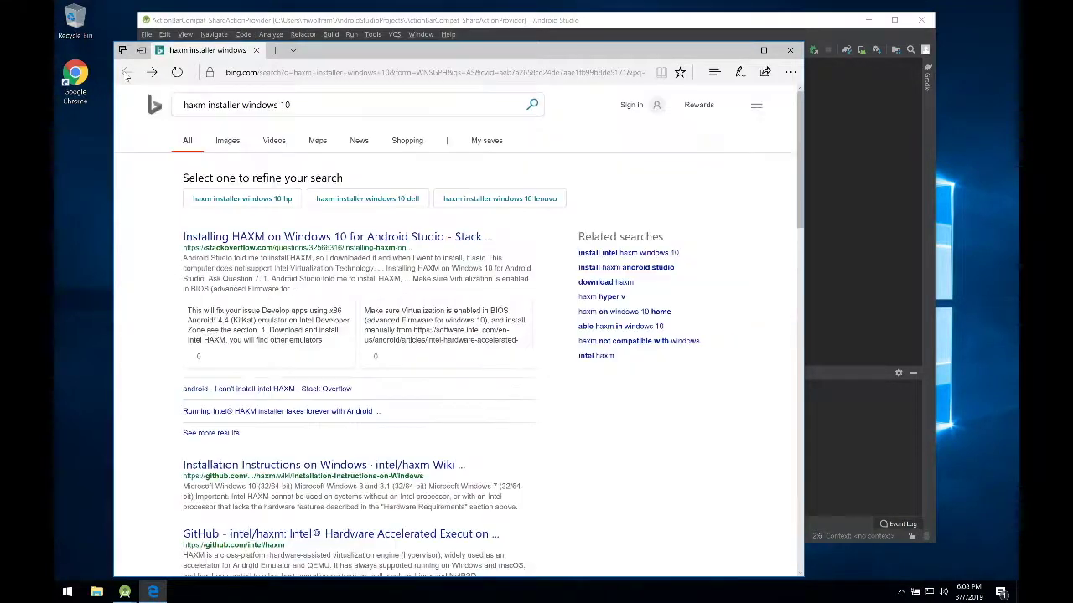
Step: Open the intel/haxm GitHub repository from the results and start downloading haxm-windows_v7_4_1.zip from the latest HAXM release
left_click(341, 536)
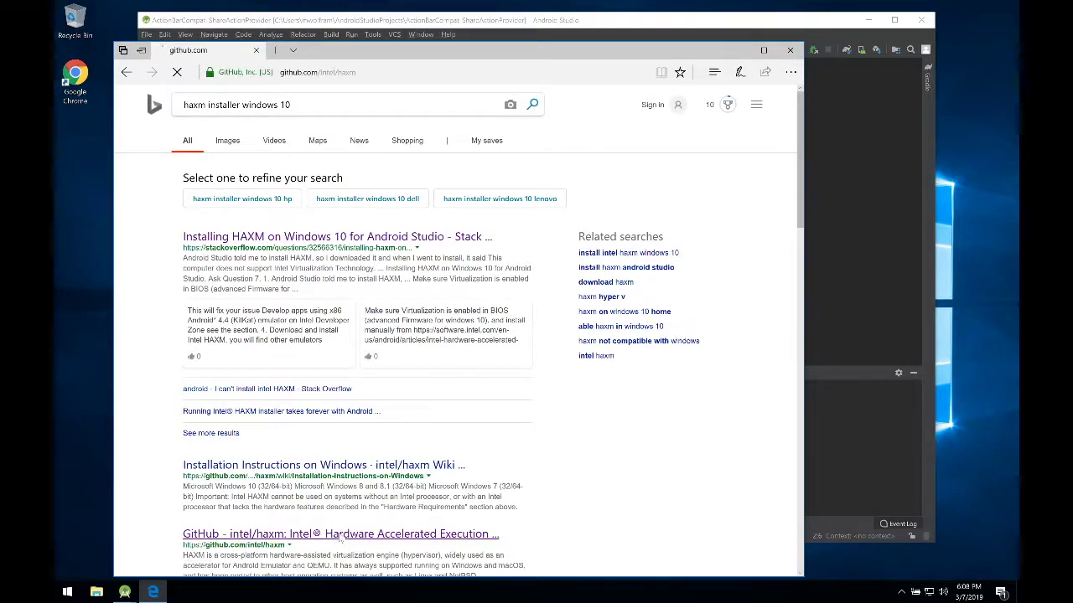
scroll(377, 503, "down", 7)
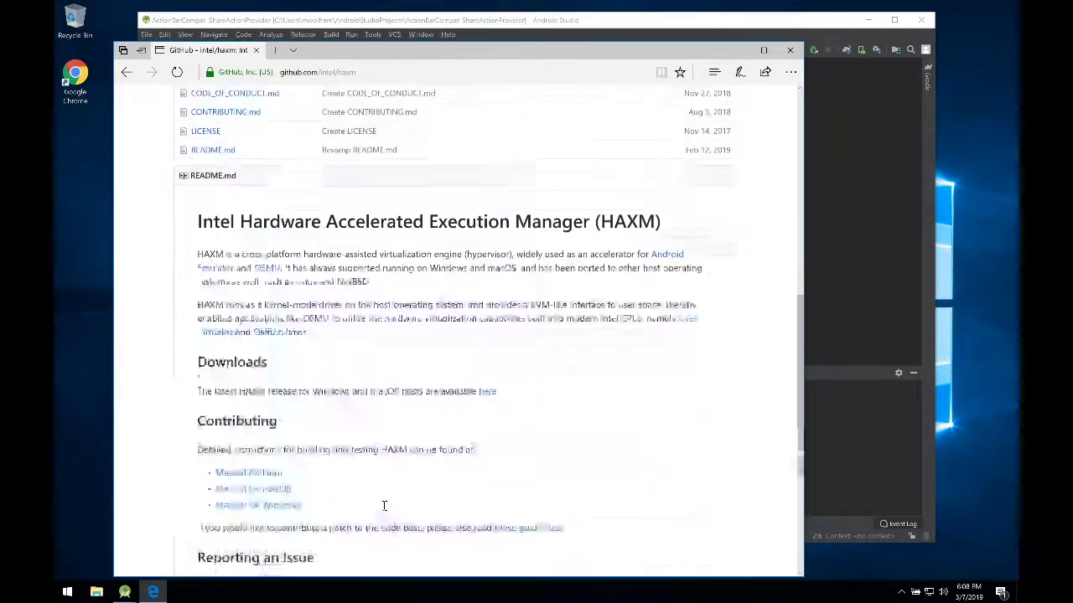
scroll(384, 506, "down", 2)
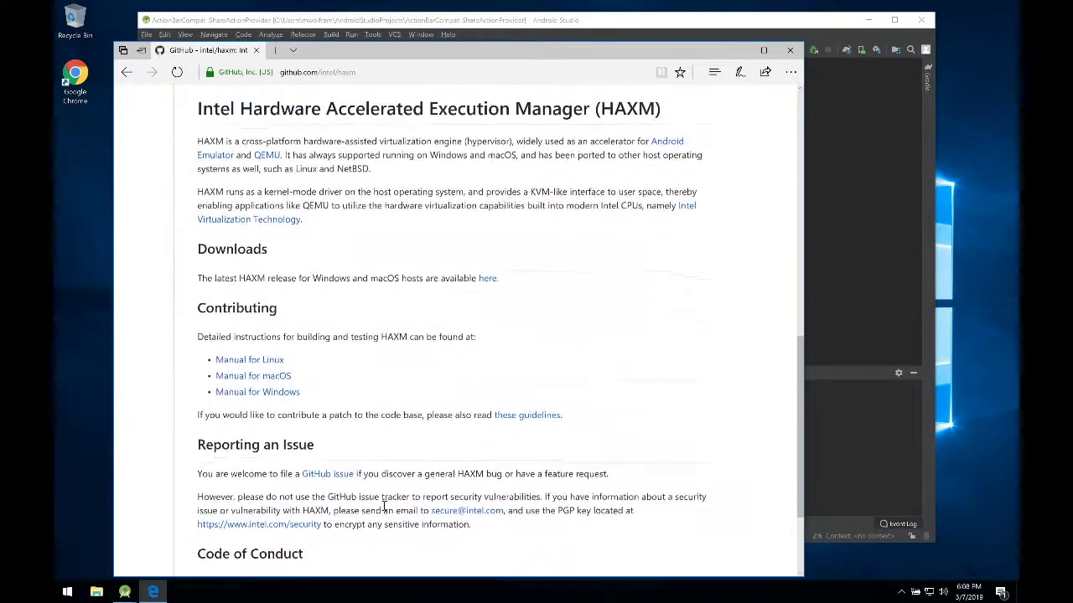
left_click(491, 278)
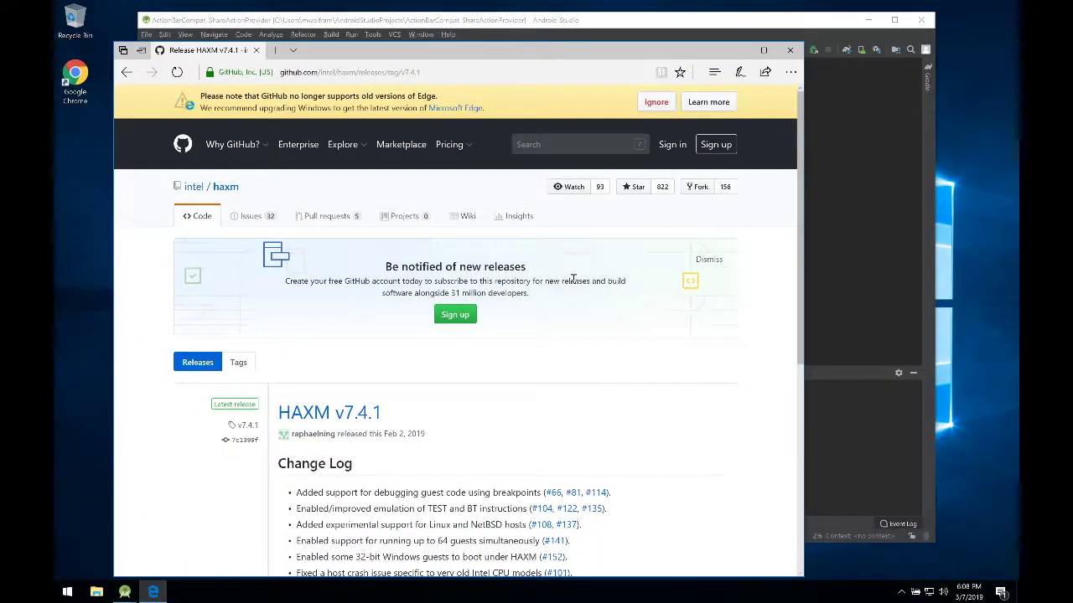
scroll(575, 278, "down", 5)
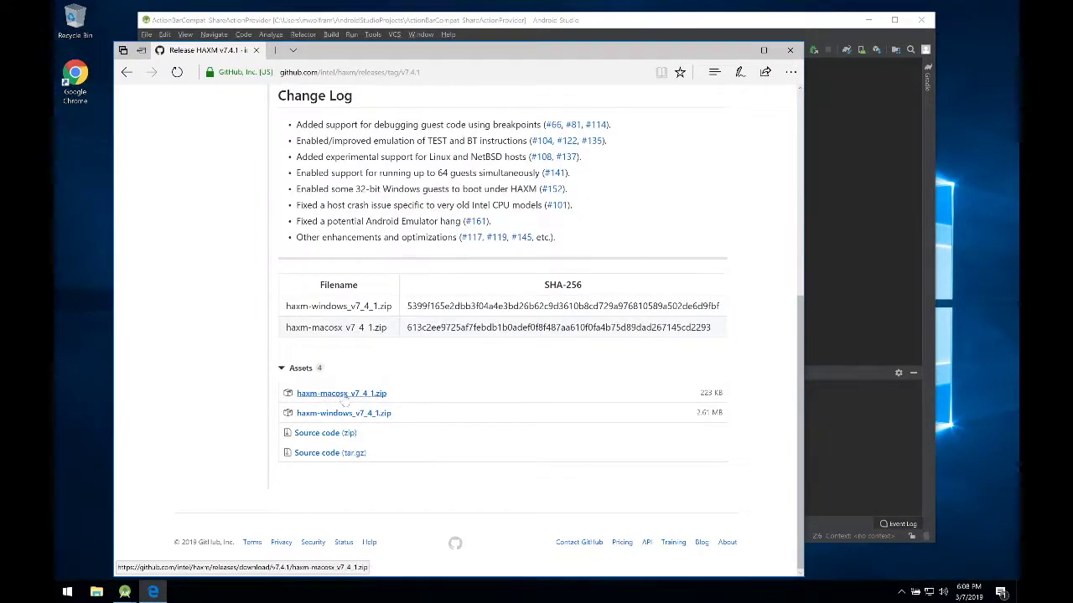
left_click(343, 413)
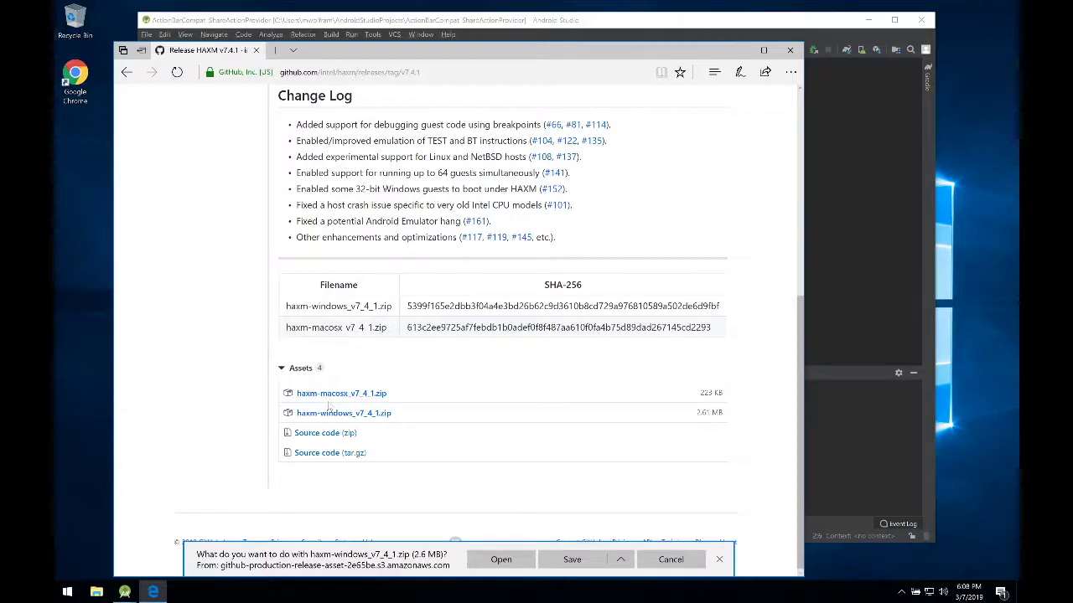
Step: Open the downloaded HAXM archive with File Explorer and extract its files to the suggested folder
left_click(513, 560)
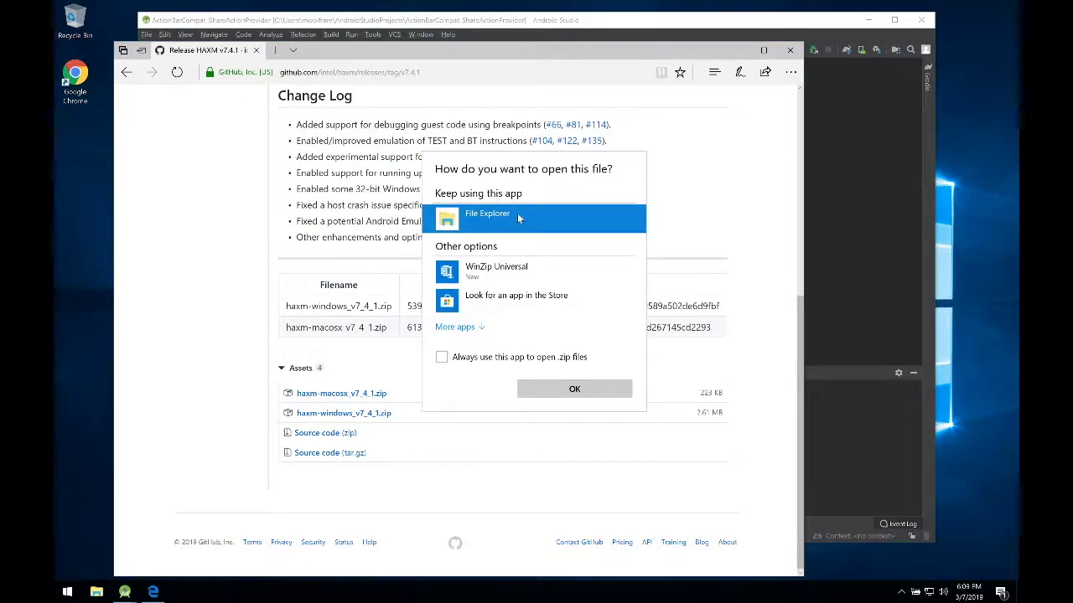
double_click(515, 220)
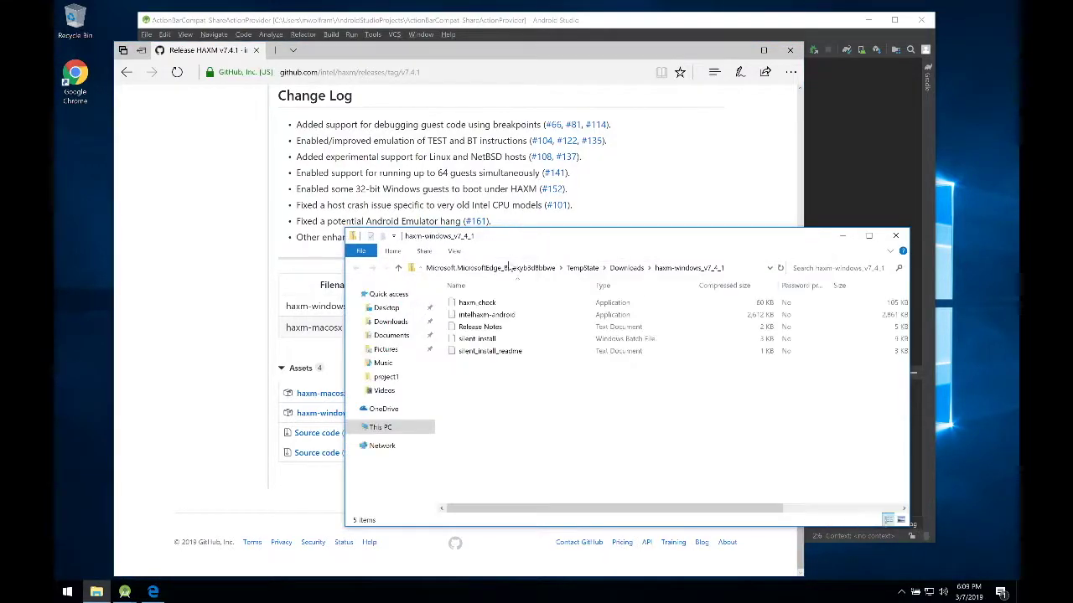
double_click(505, 318)
left_click(500, 316)
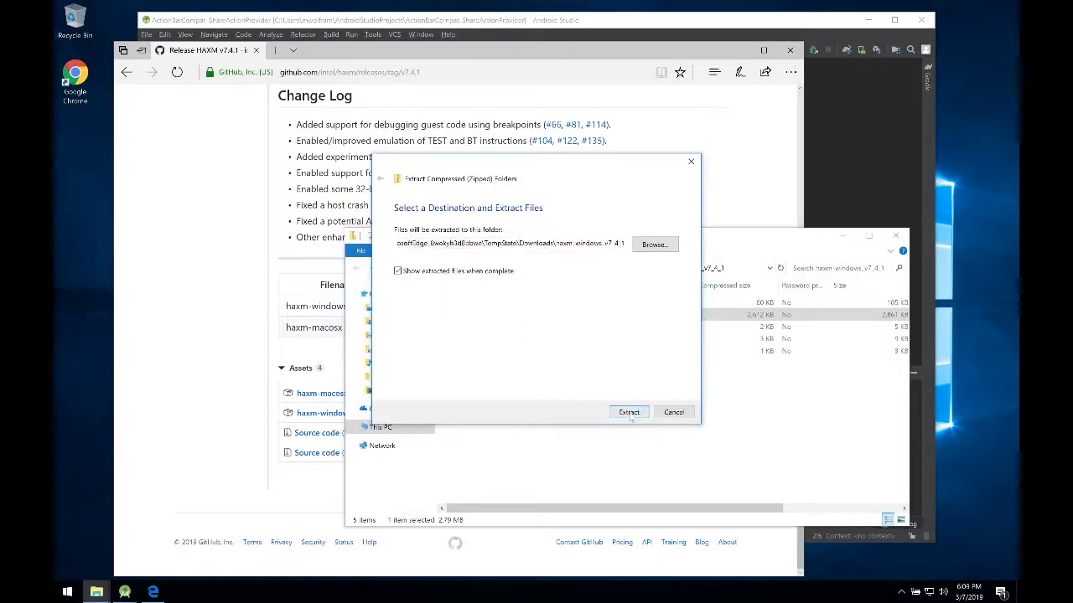
left_click(631, 414)
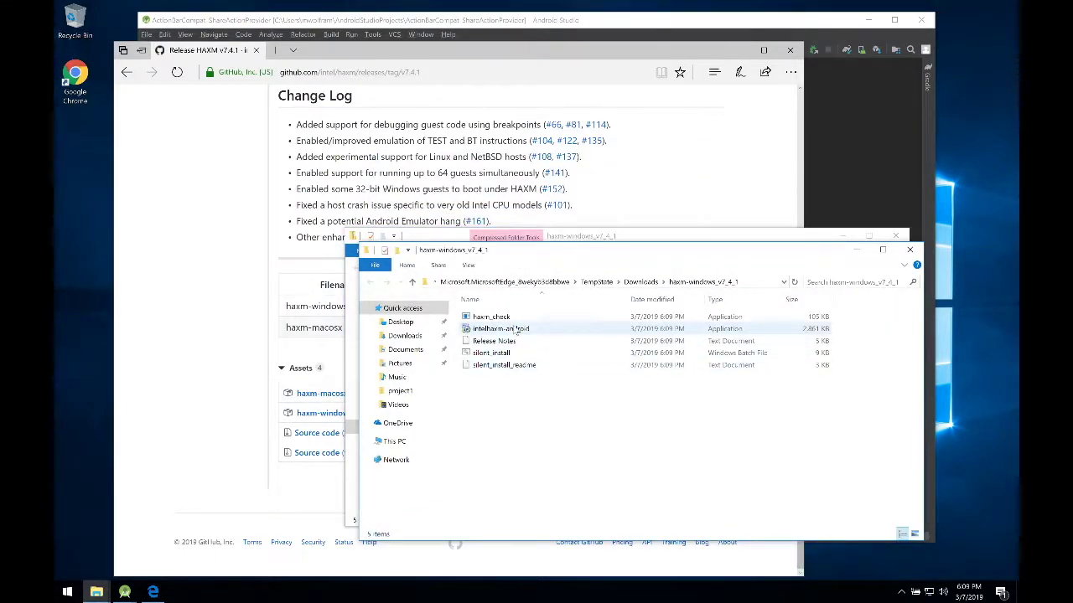
Step: Try to install Intel HAXM with the extracted intelhaxm-android application, allowing it to make changes, and exit the setup wizard
double_click(515, 329)
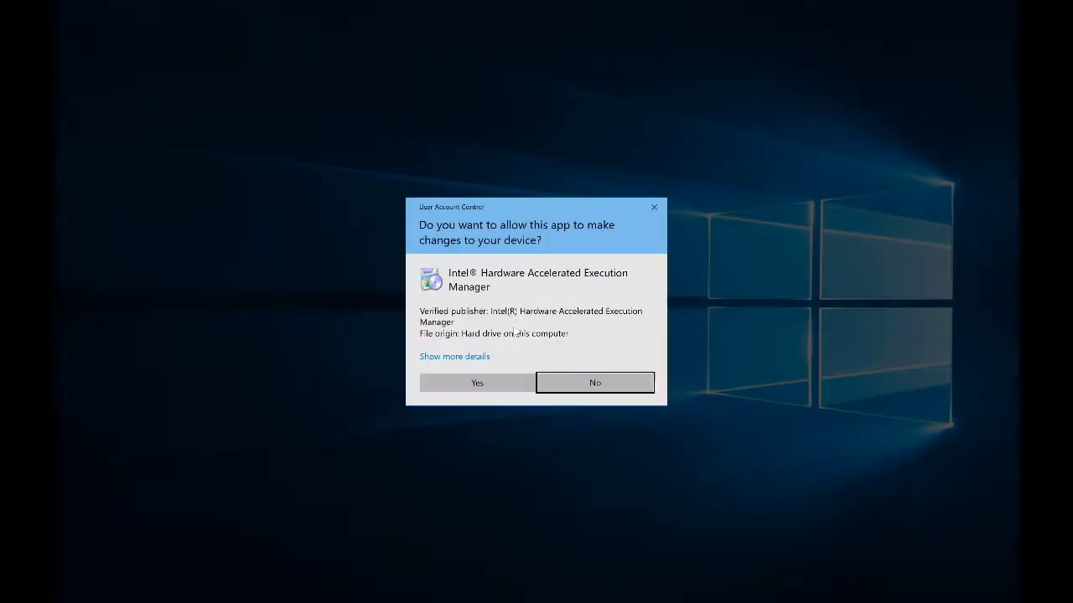
left_click(499, 386)
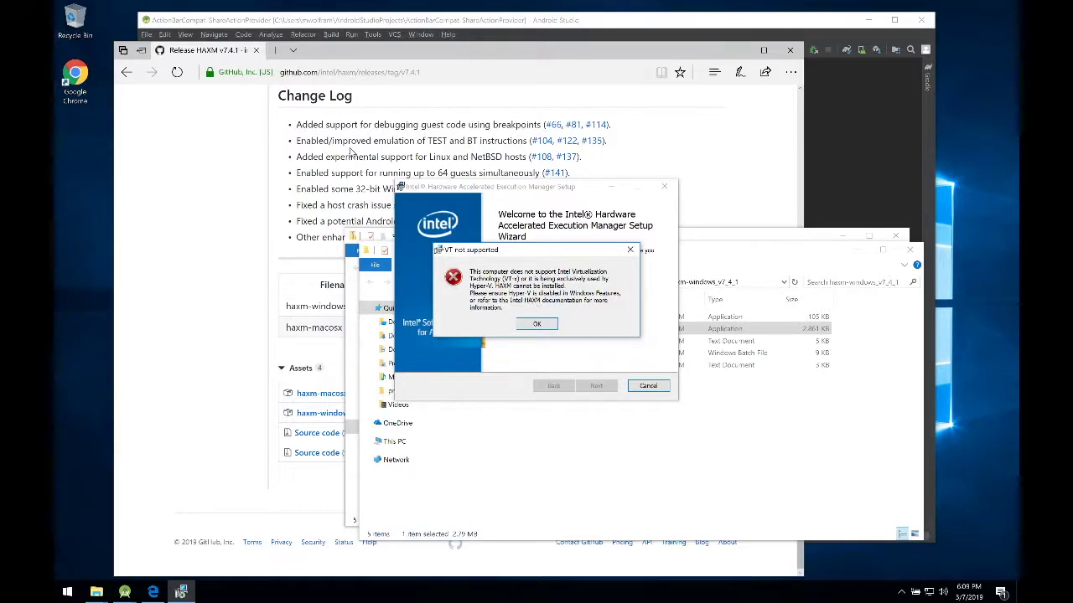
left_click(537, 324)
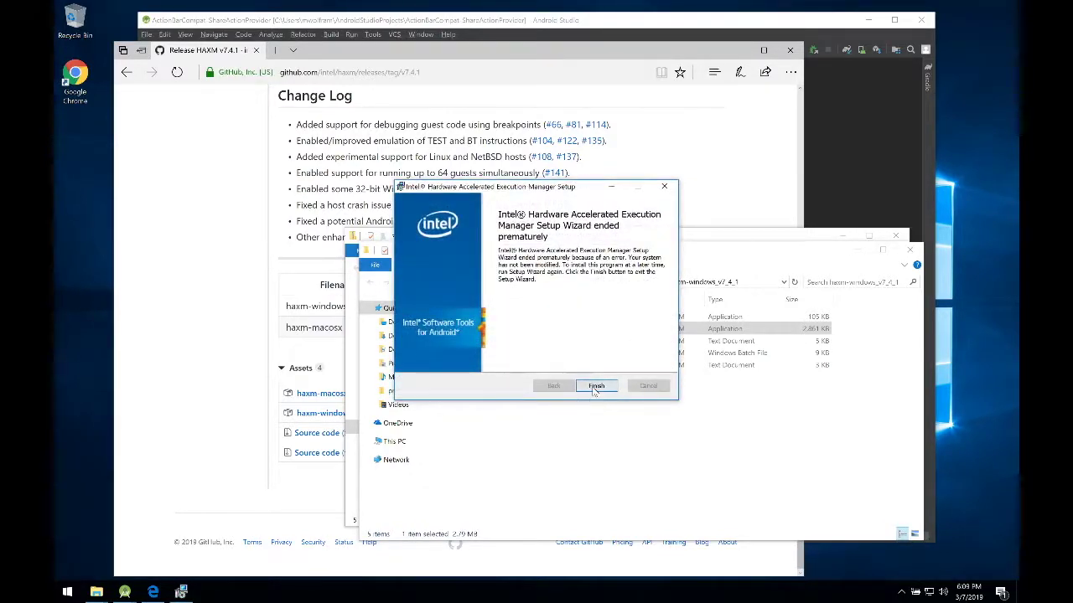
left_click(595, 386)
Step: Open the Windows Apps & features settings and maximize the window
right_click(75, 593)
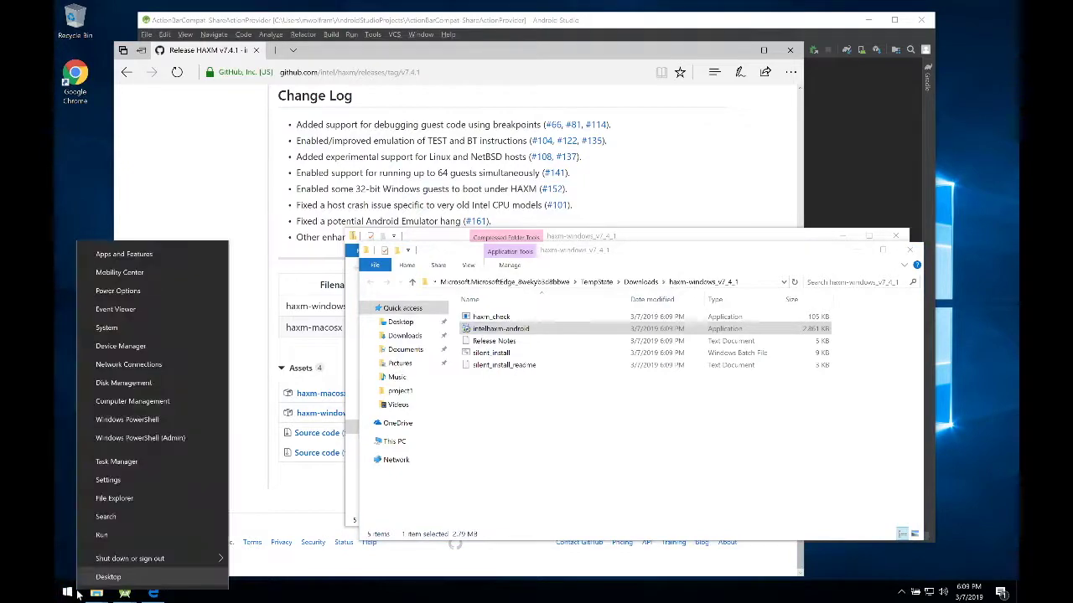
left_click(87, 256)
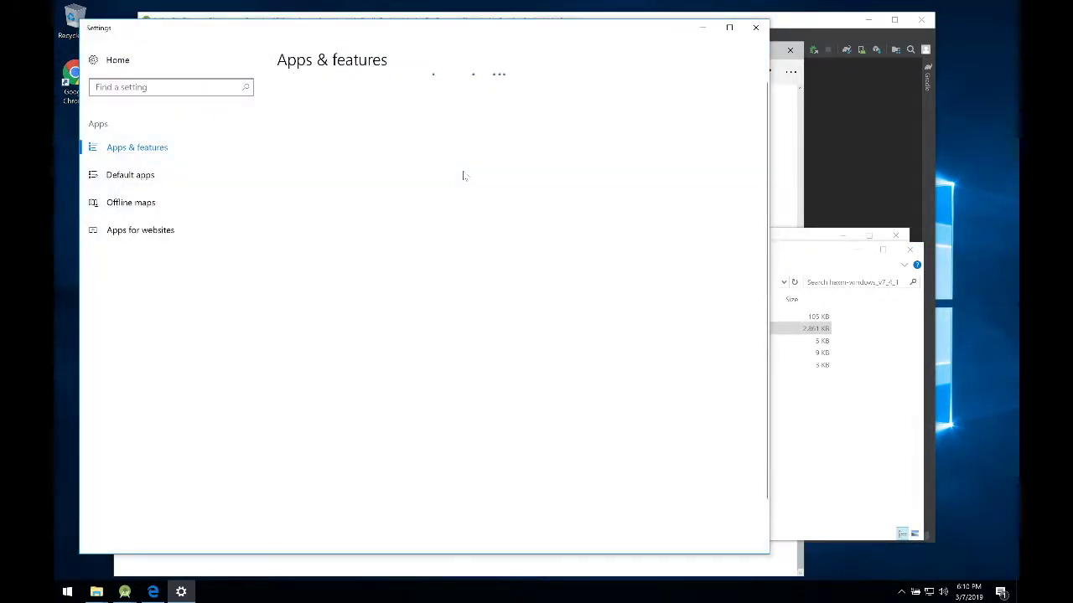
double_click(479, 33)
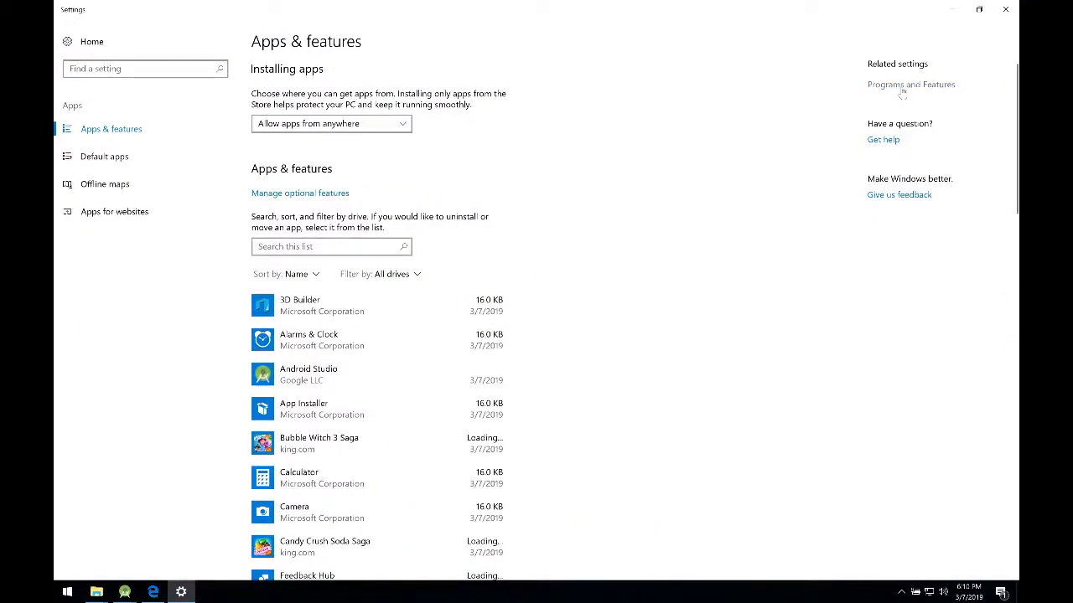
Step: Turn off Hyper-V in Windows Features and restart the computer, returning to the desktop
left_click(902, 89)
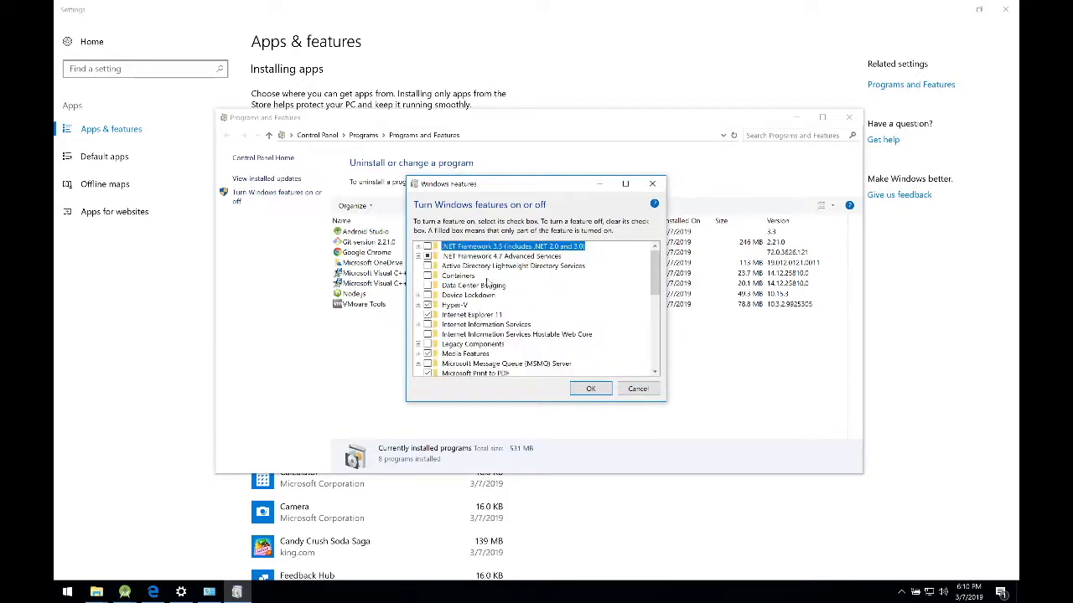
left_click(425, 307)
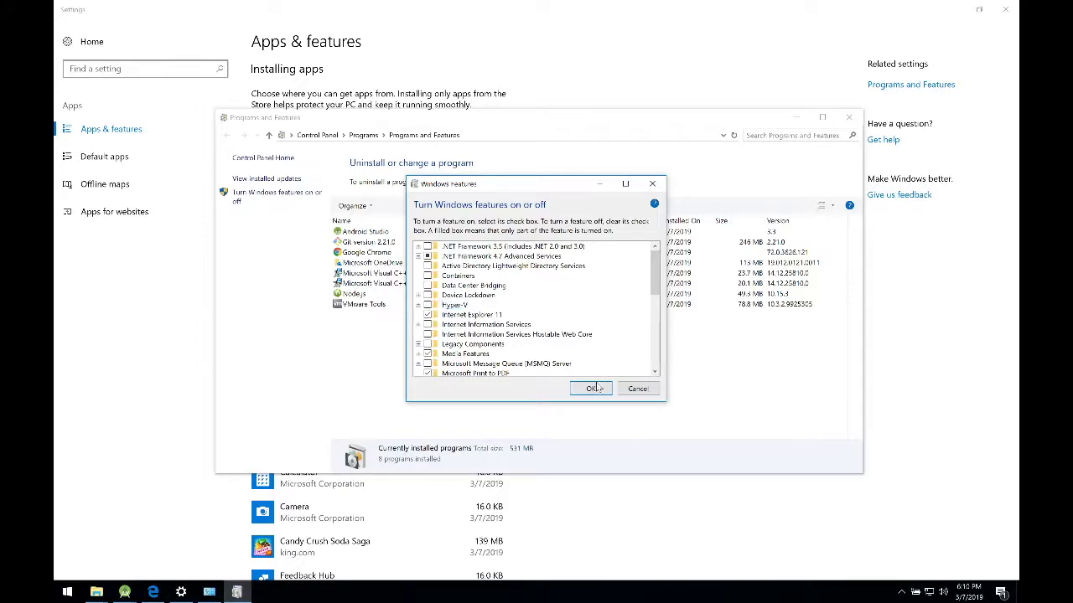
left_click(595, 388)
left_click(624, 421)
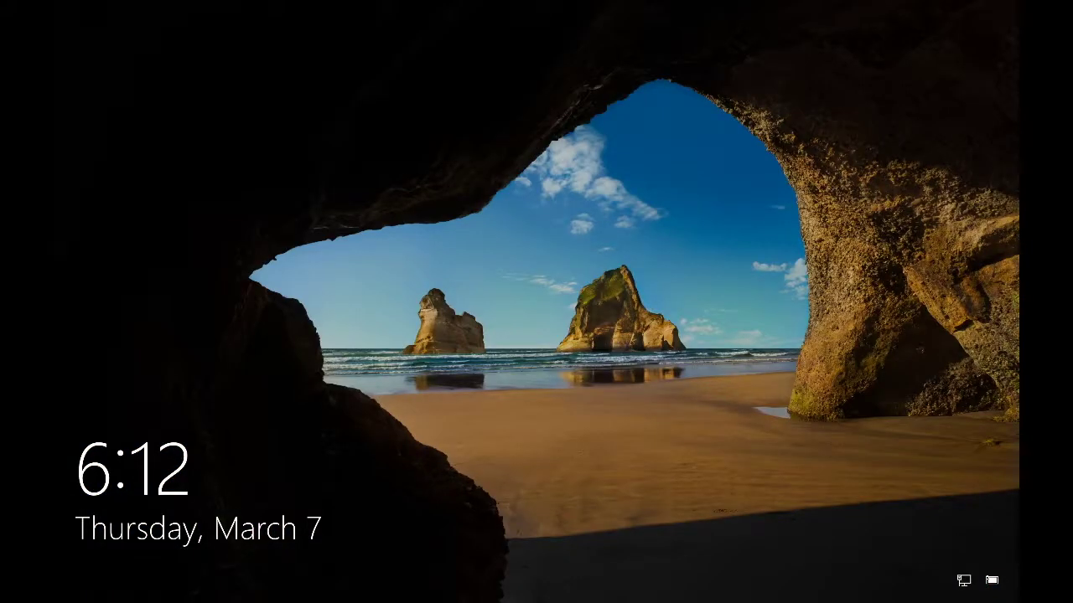
left_click(622, 400)
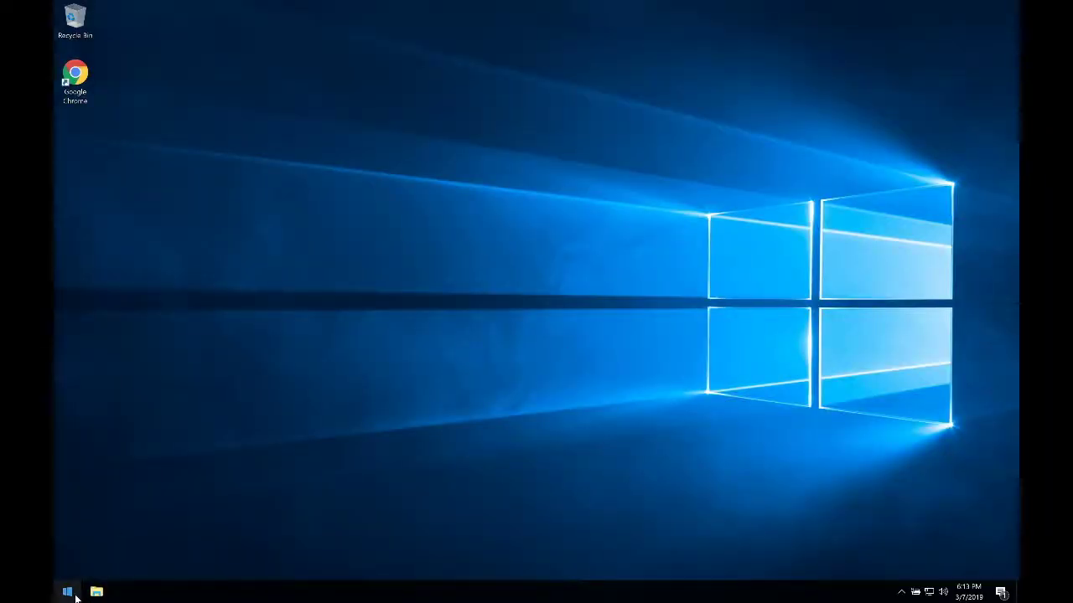
Step: Try to launch Android Studio from a Windows search for "andr"
key("super")
type("andr")
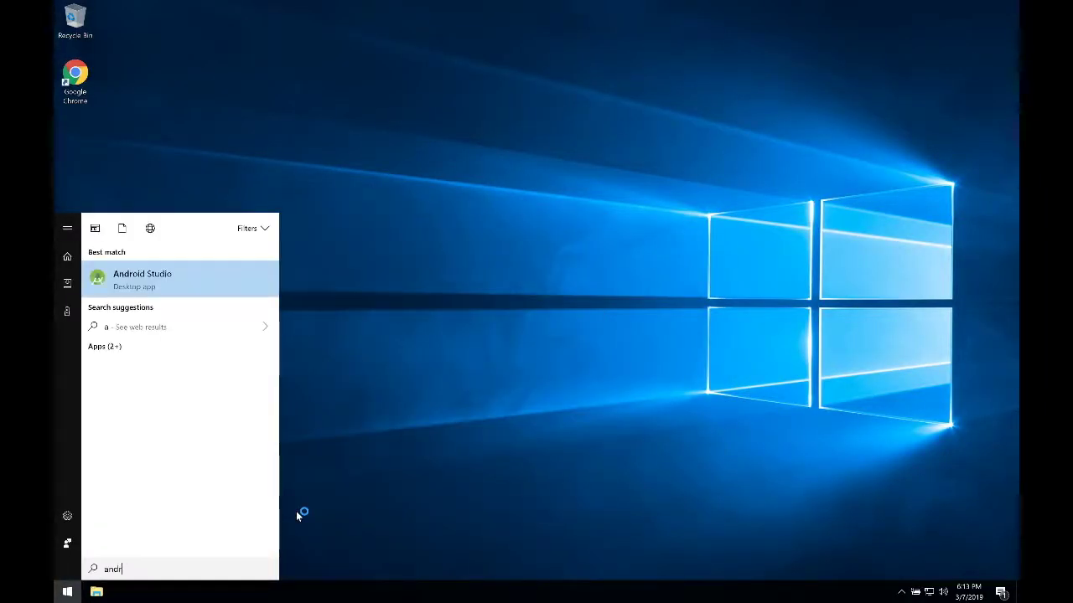
key("Return")
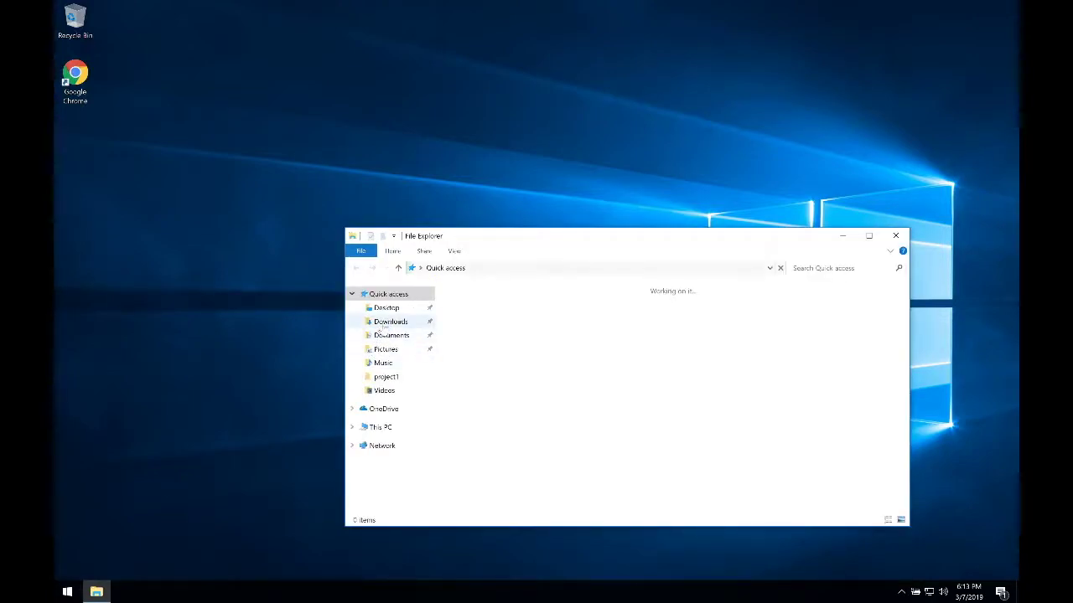
Step: Look for the HAXM installer in the Downloads, Pictures, Documents and user folders, and search Windows for "haxm"
left_click(388, 322)
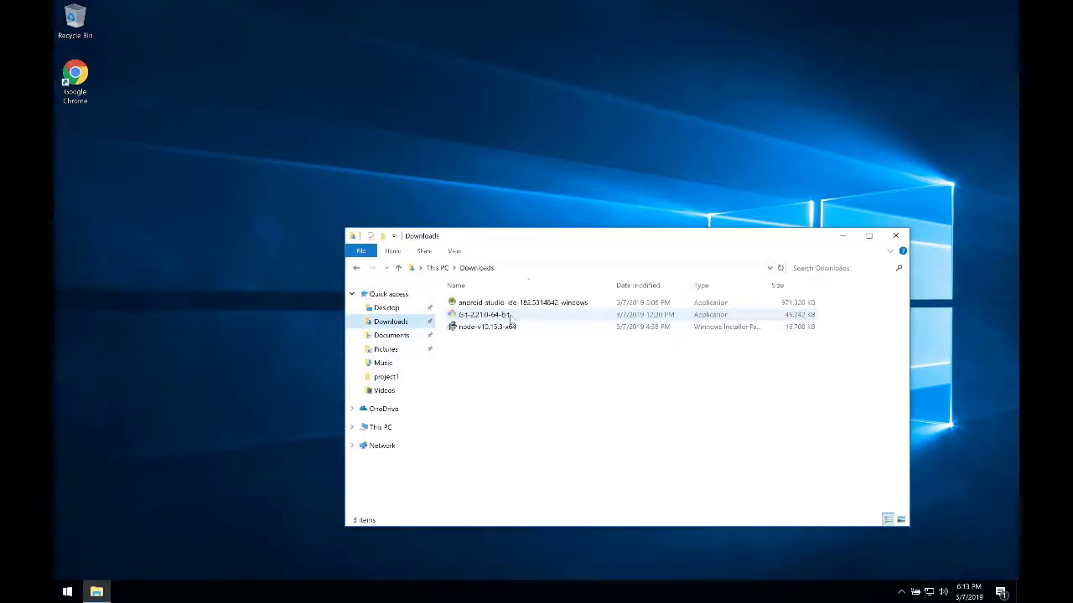
left_click(387, 352)
left_click(391, 335)
left_click(398, 268)
key("super")
type("haxm")
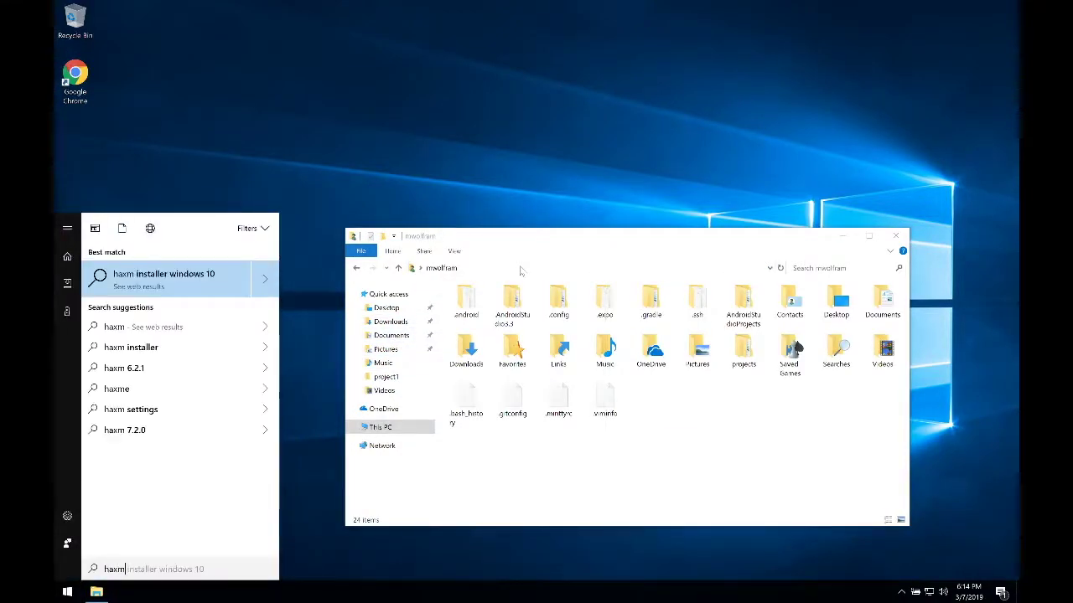
left_click(519, 271)
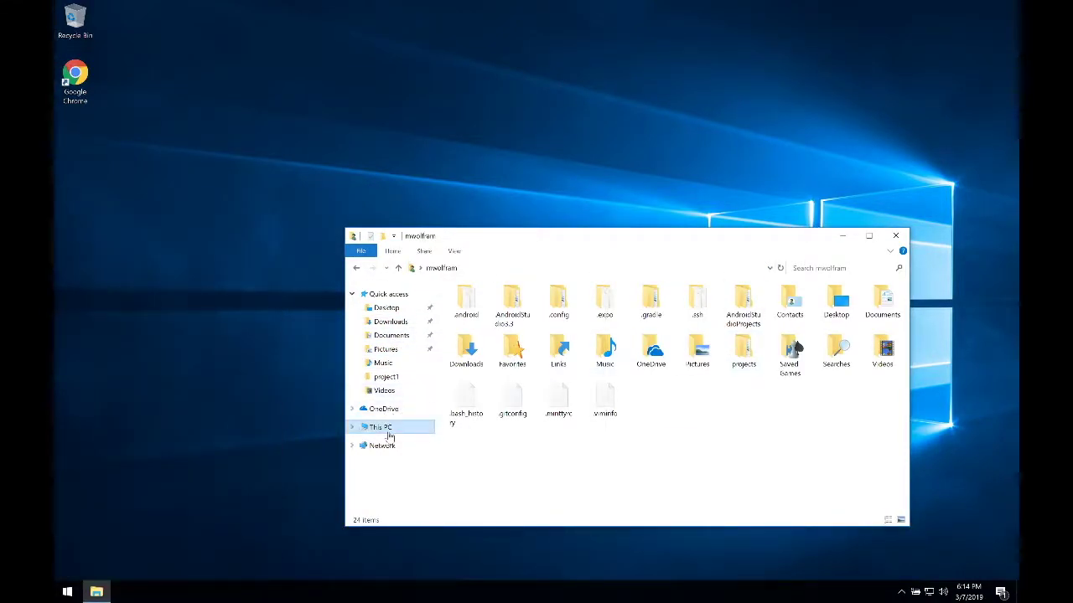
Step: Search This PC in File Explorer for "hxam"
left_click(389, 427)
left_click(845, 265)
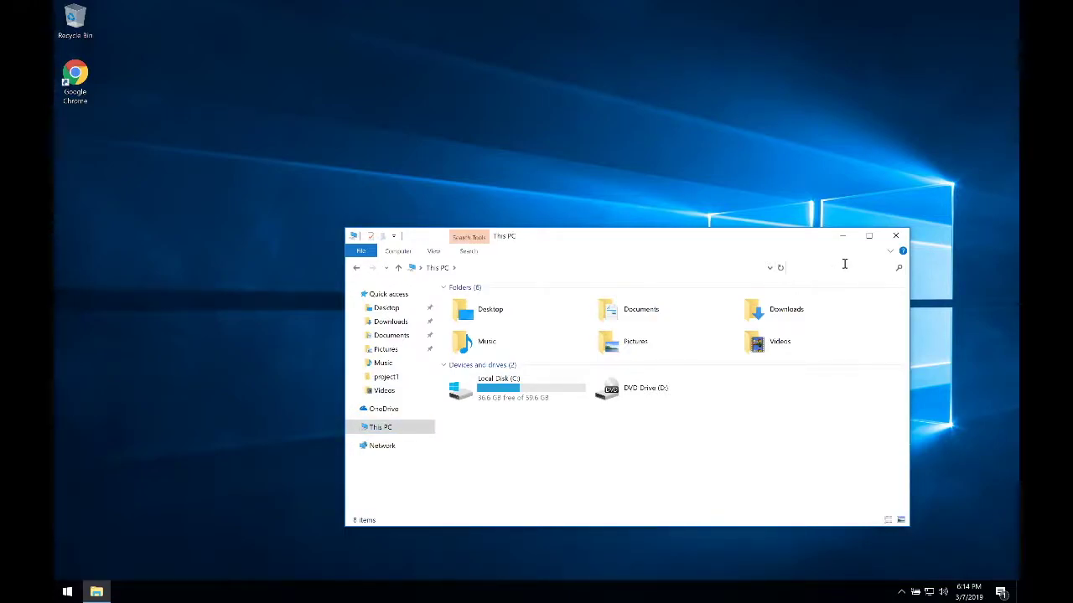
type("haxm")
Step: Open the file location of the recent haxm-windows_v7_4_1 archive, enter its extracted folder, and close the This PC search window
key("super+e")
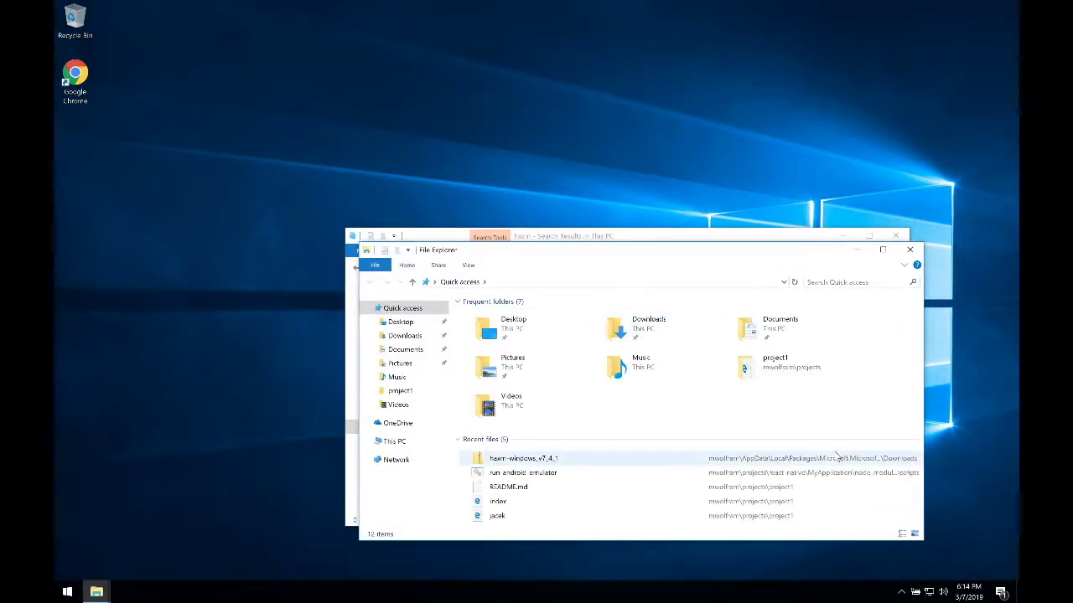
left_click(834, 458)
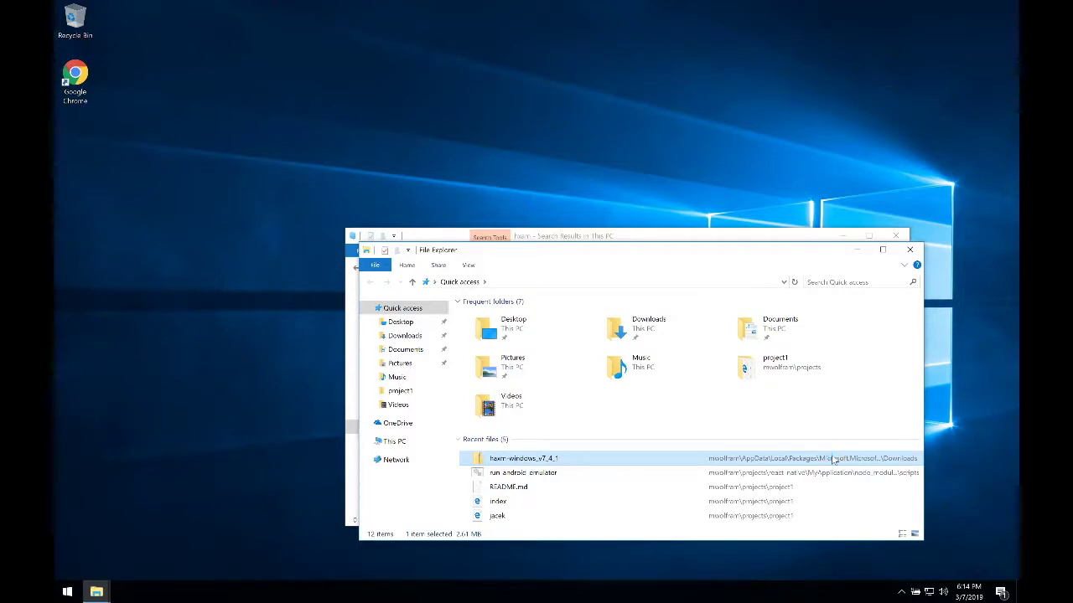
right_click(834, 459)
left_click(905, 431)
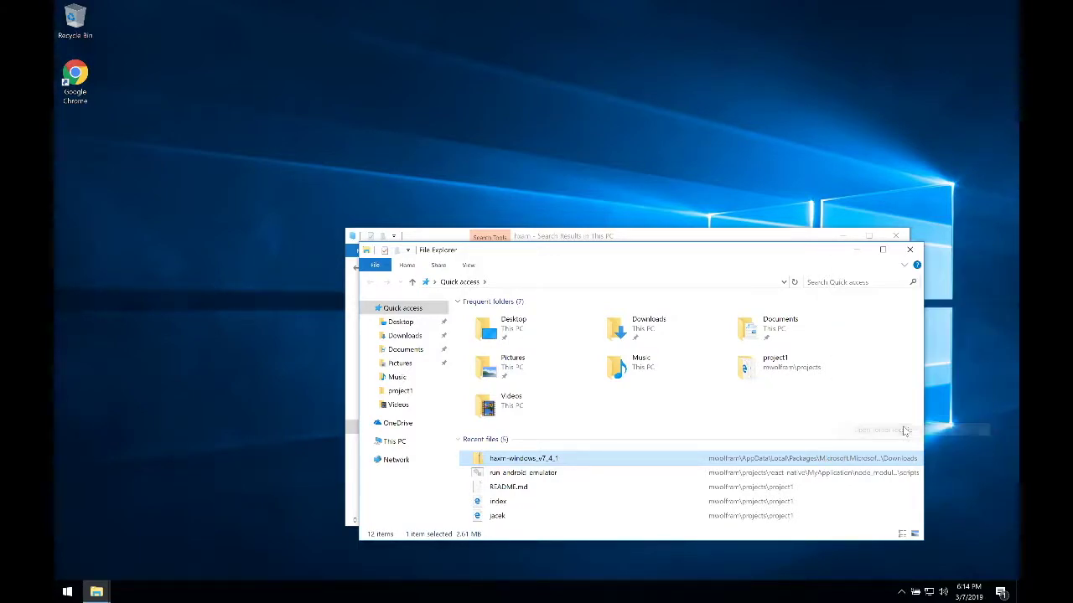
left_click_drag(635, 256, 779, 136)
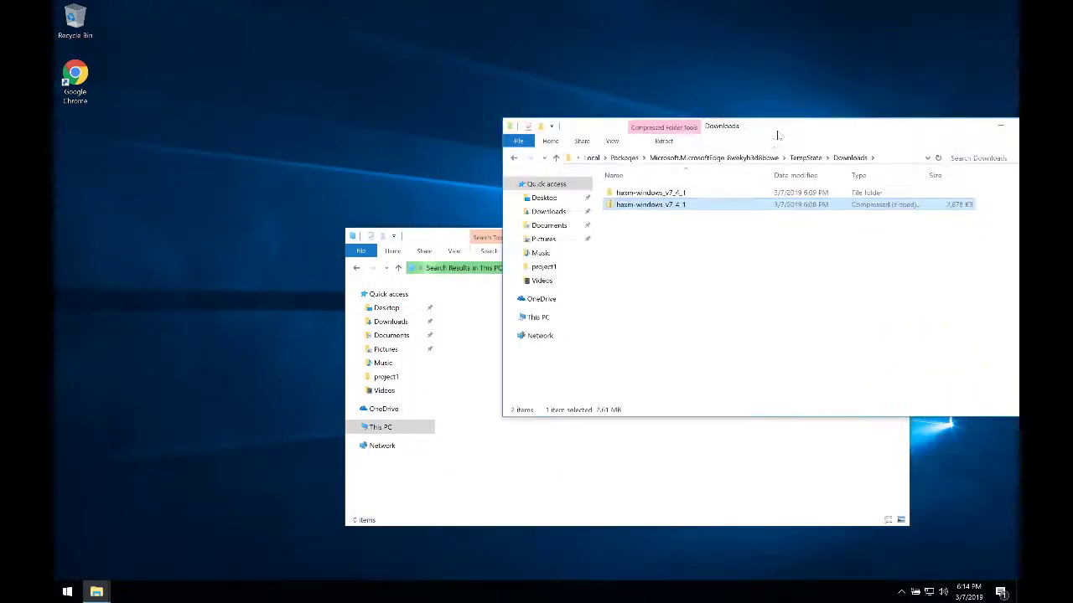
double_click(662, 193)
left_click(461, 347)
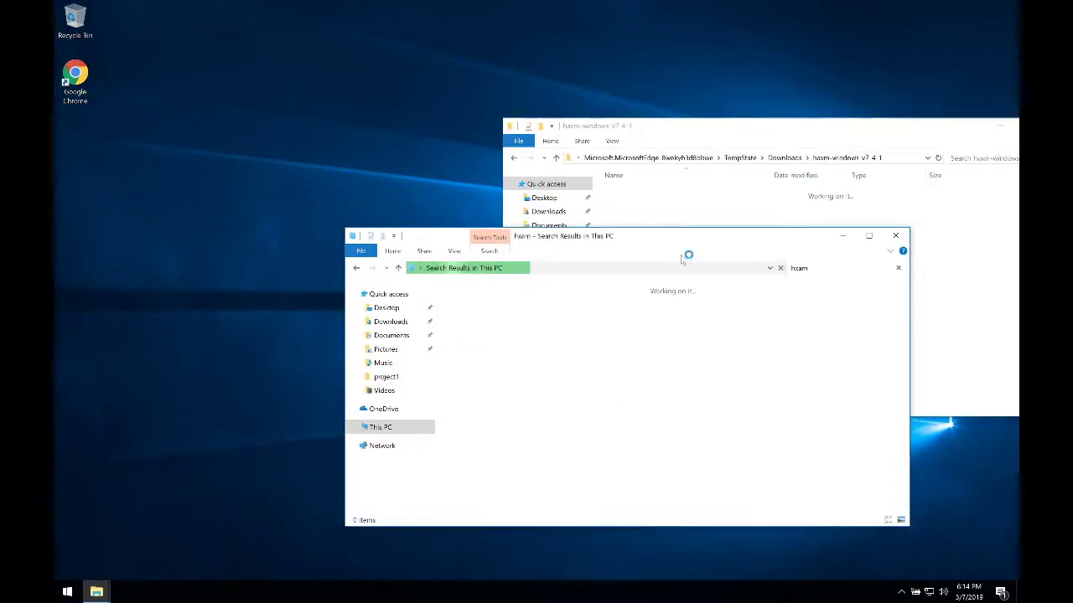
left_click(897, 236)
Step: Run the extracted HAXM installer, allow it to make changes, install Intel HAXM 7.4.1 and finish the setup wizard
double_click(650, 206)
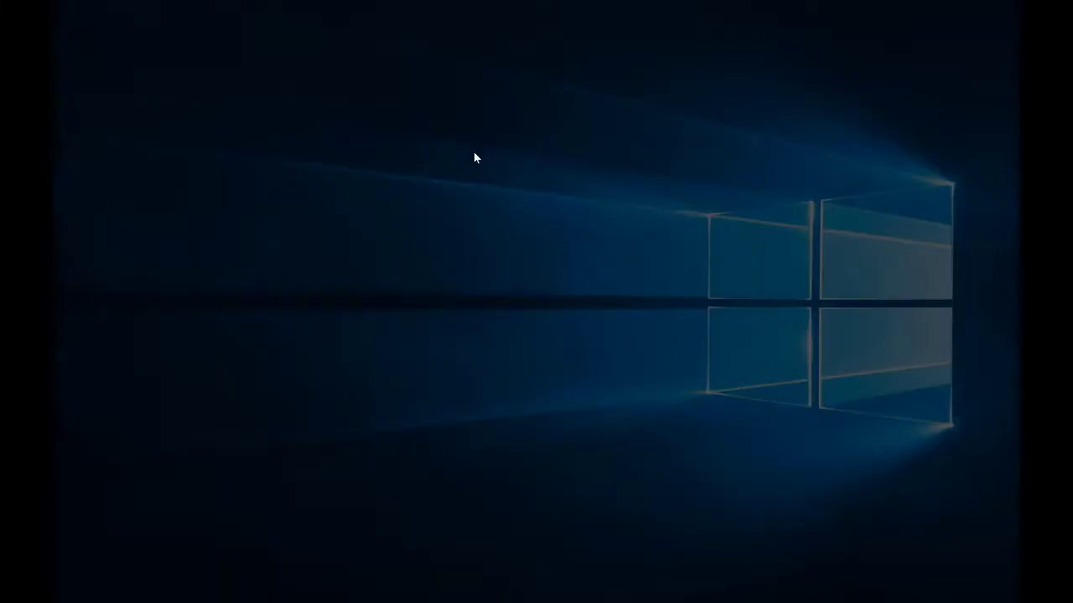
left_click(473, 382)
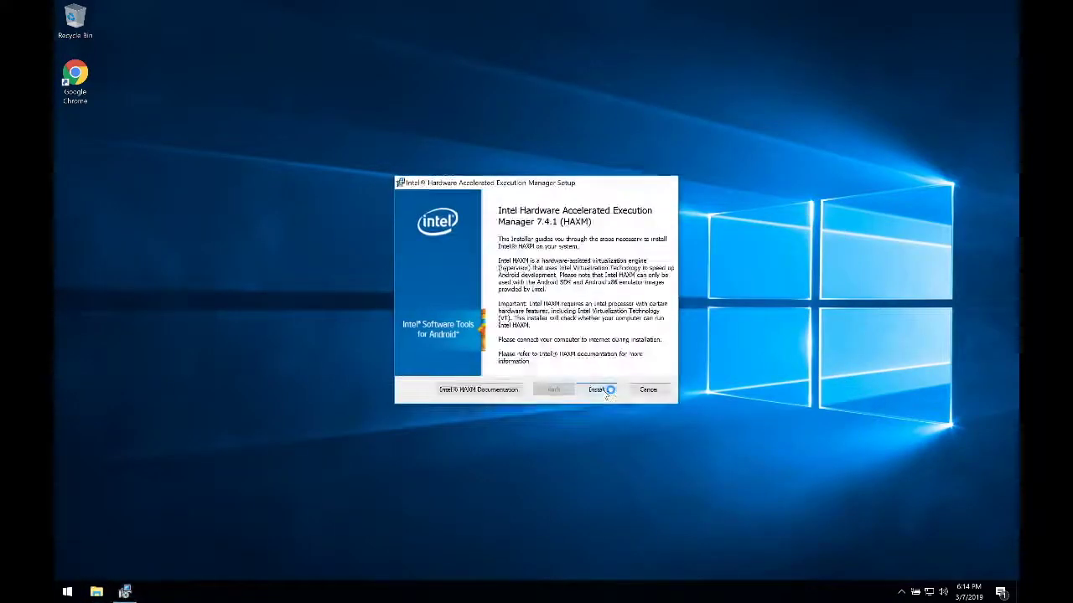
left_click(605, 386)
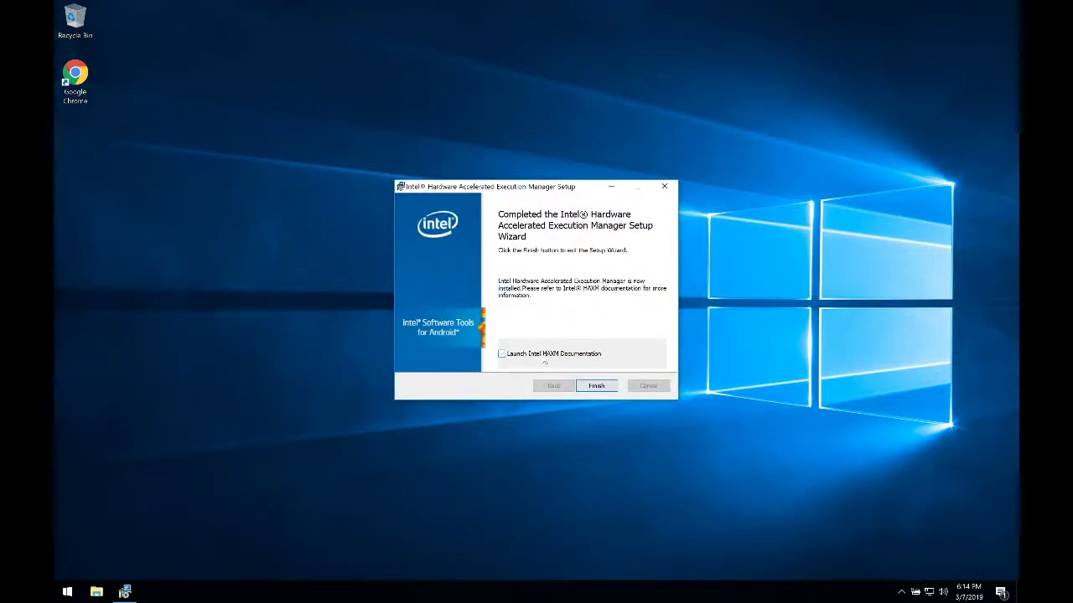
left_click(593, 387)
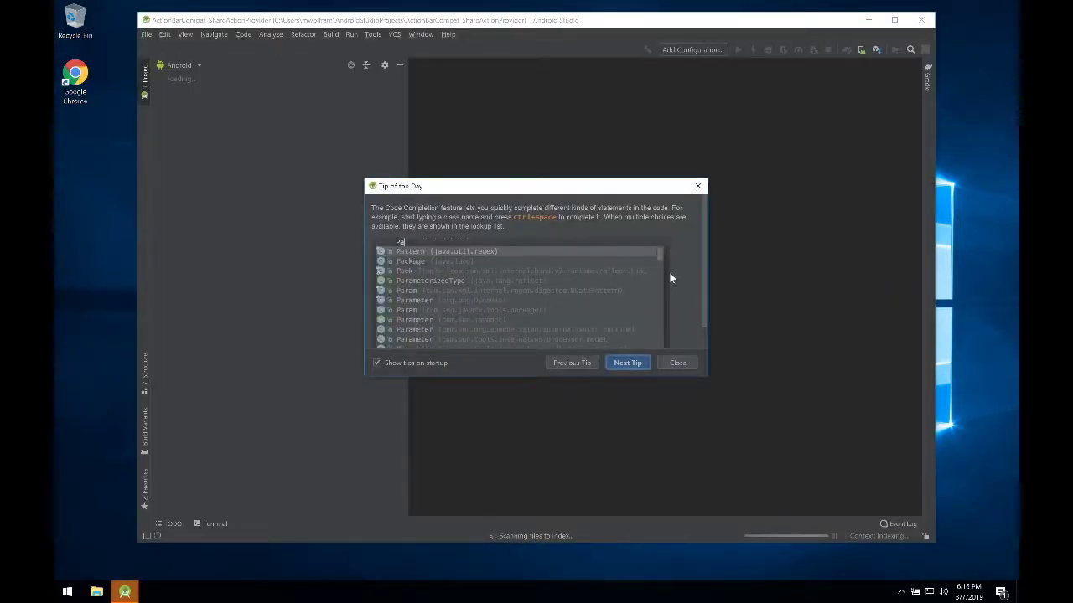
Step: Close Android Studio's Tip of the Day and launch the Nexus 5 API 28 emulator from the Android Virtual Device Manager
scroll(696, 347, "down", 1)
left_click(679, 362)
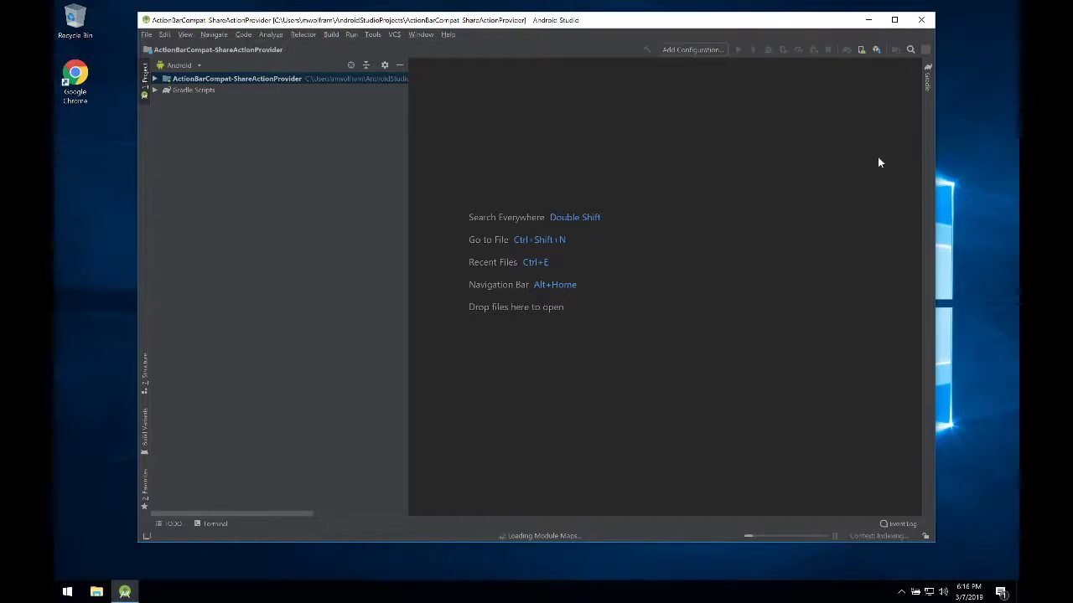
left_click(860, 50)
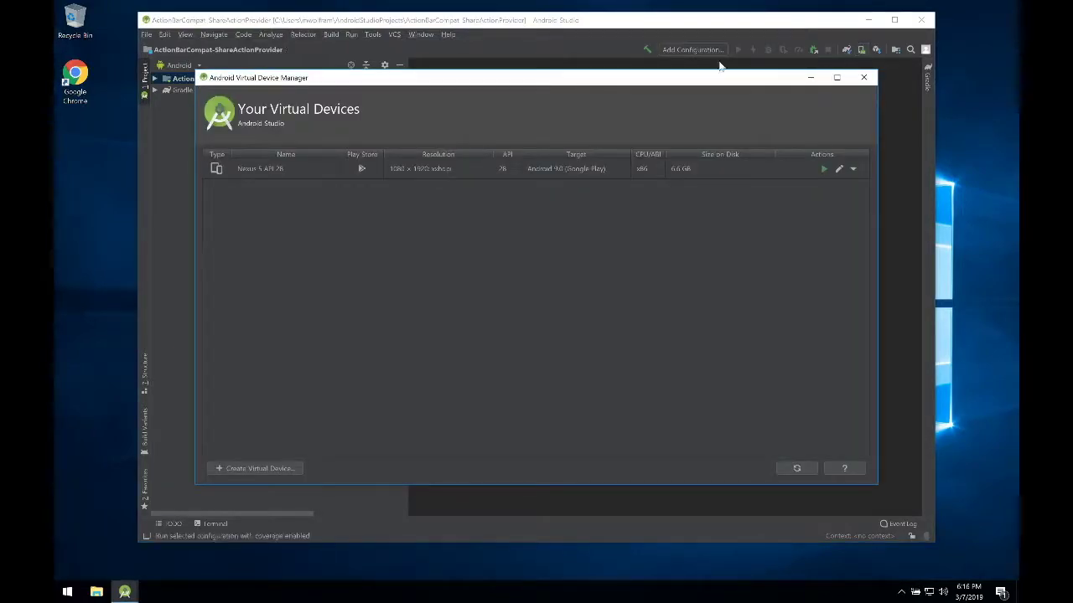
left_click(822, 171)
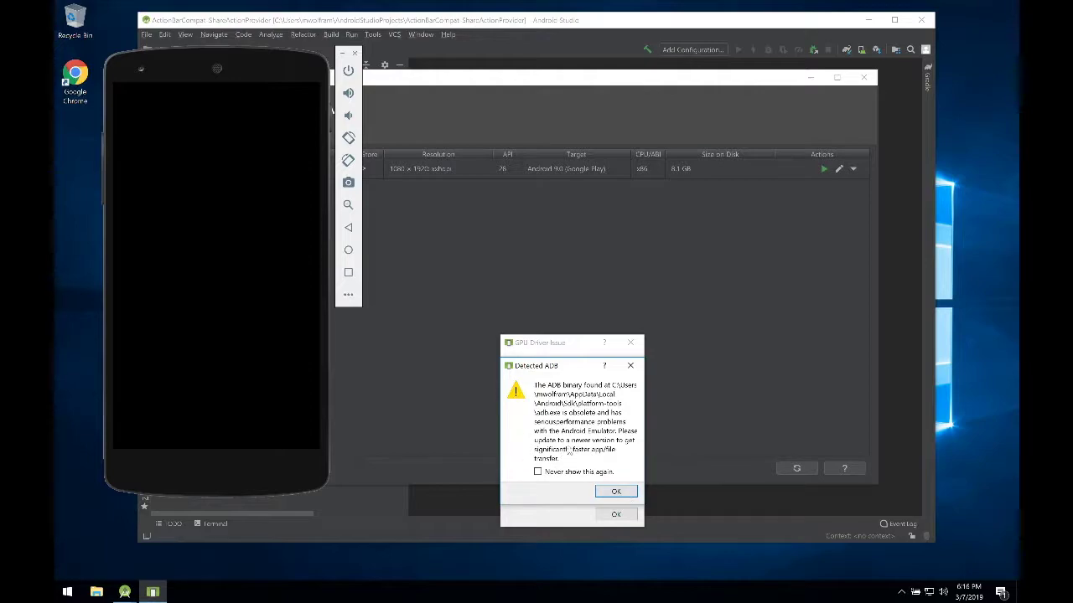
Step: Dismiss the emulator's Detected ADB and GPU Driver Issue warnings and reposition the phone window on the desktop
left_click(611, 492)
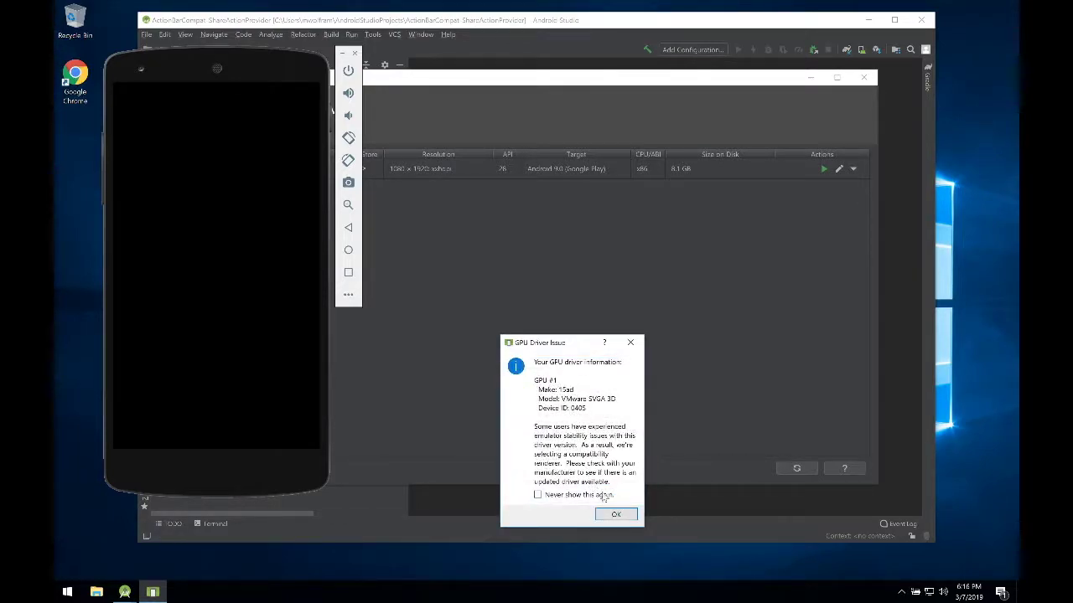
left_click(615, 513)
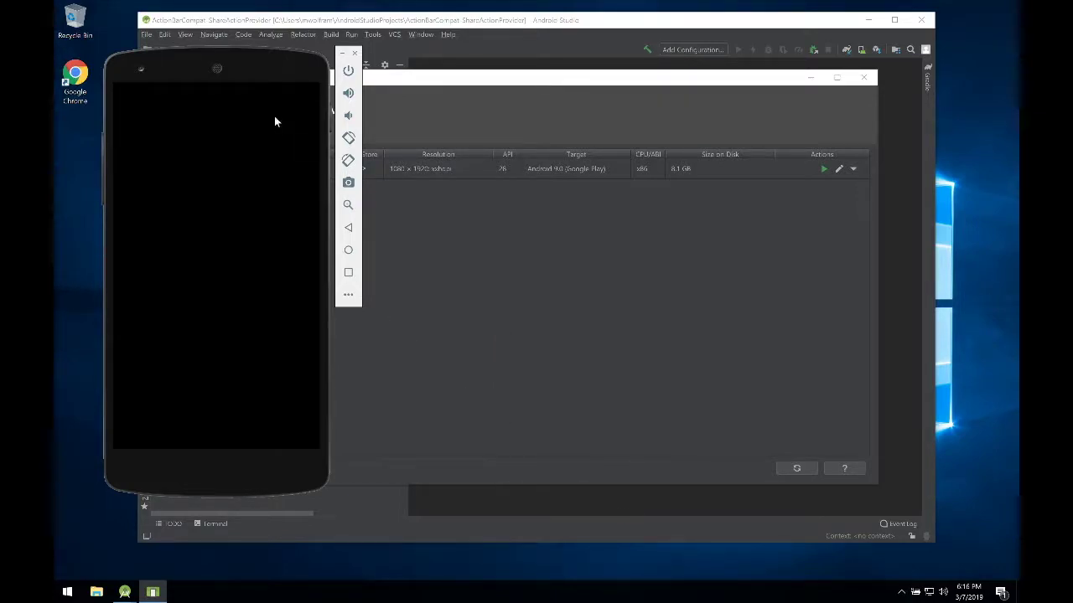
left_click_drag(277, 60, 323, 85)
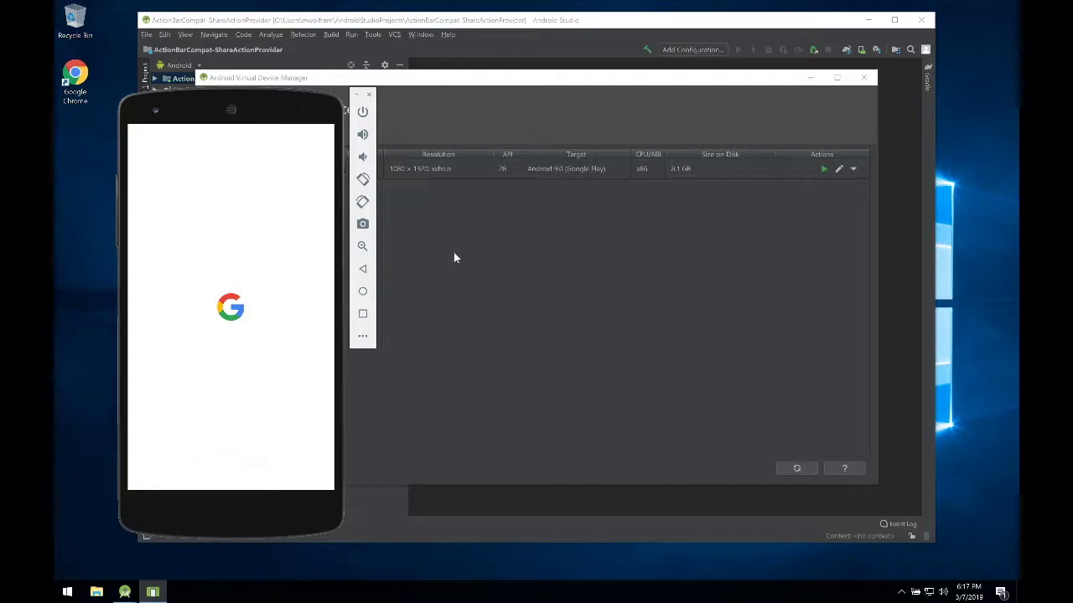
Step: Switch to Chrome on the Mac and examine the Google results for "nexus 5 android 9.0"
key("super+Tab")
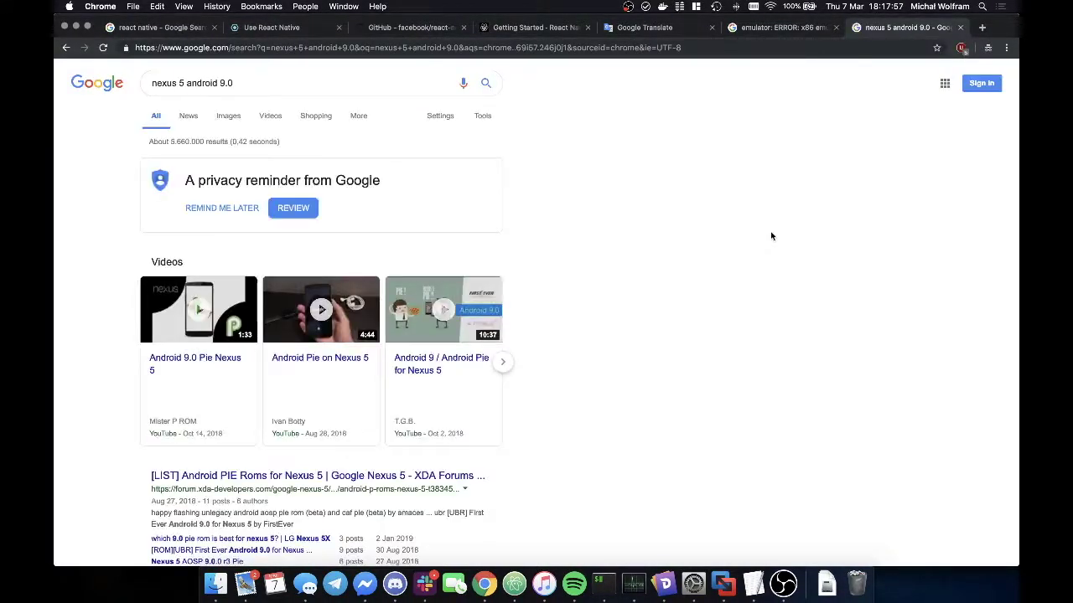
scroll(769, 237, "down", 5)
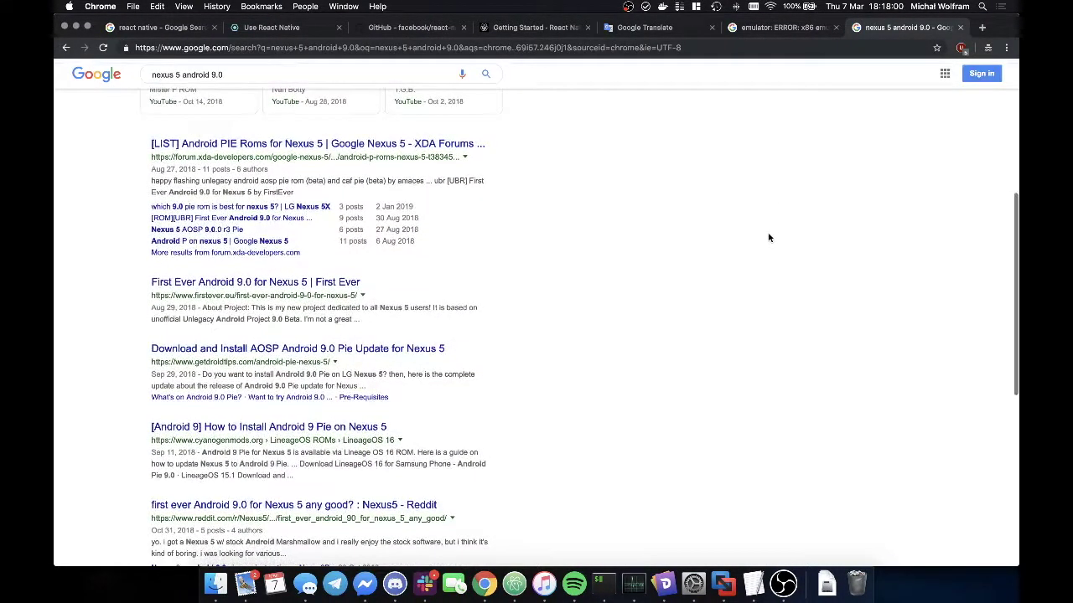
scroll(331, 277, "down", 5)
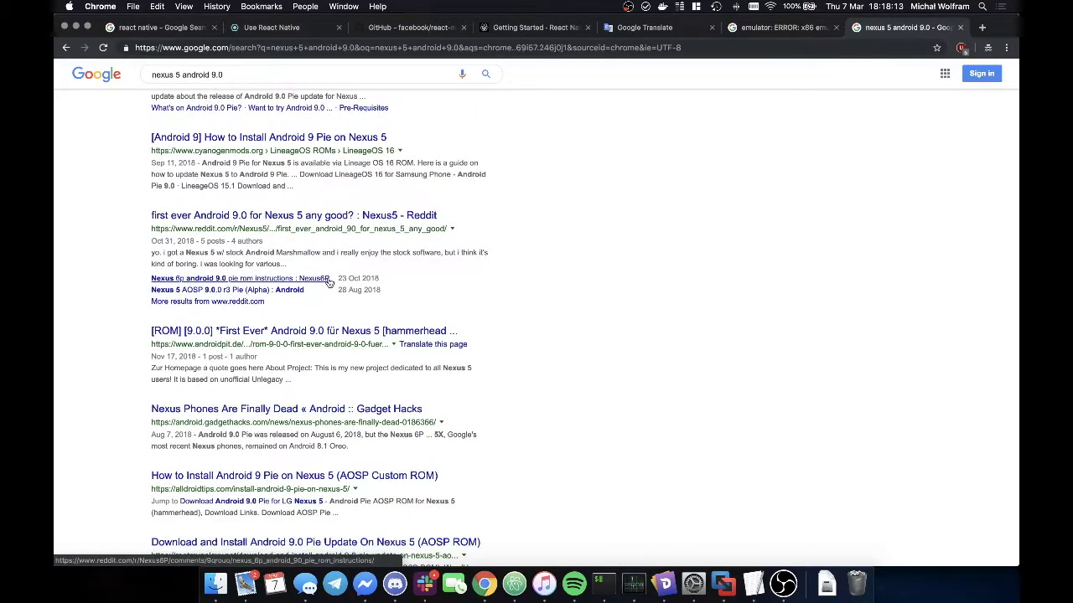
scroll(328, 283, "down", 3)
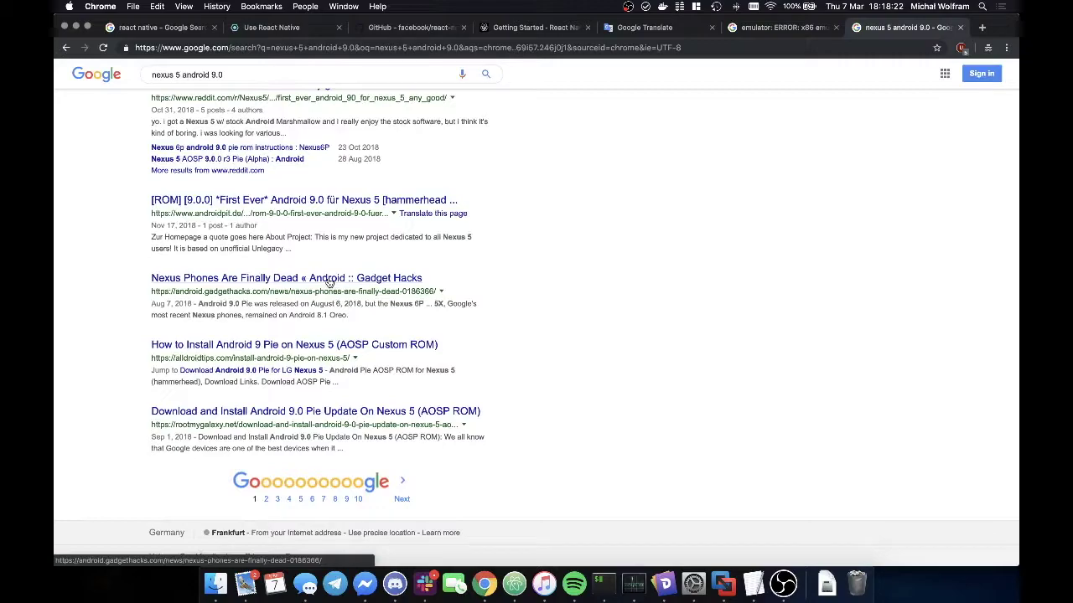
scroll(330, 276, "up", 10)
scroll(331, 276, "down", 1)
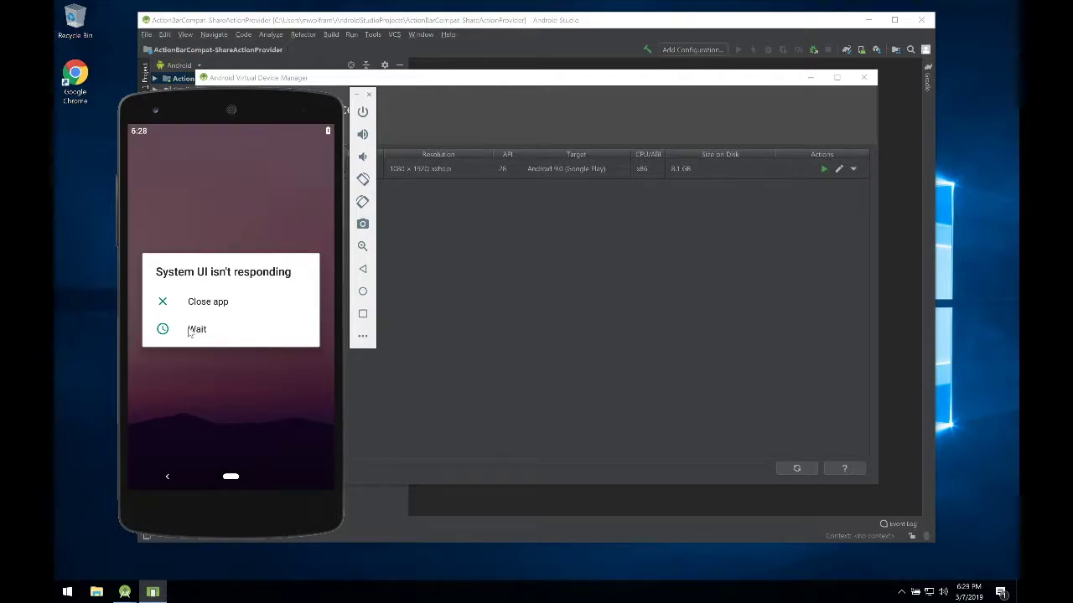
Step: Choose to wait whenever the emulator's System UI stops responding, and try pulling down the Android notification shade
left_click(191, 330)
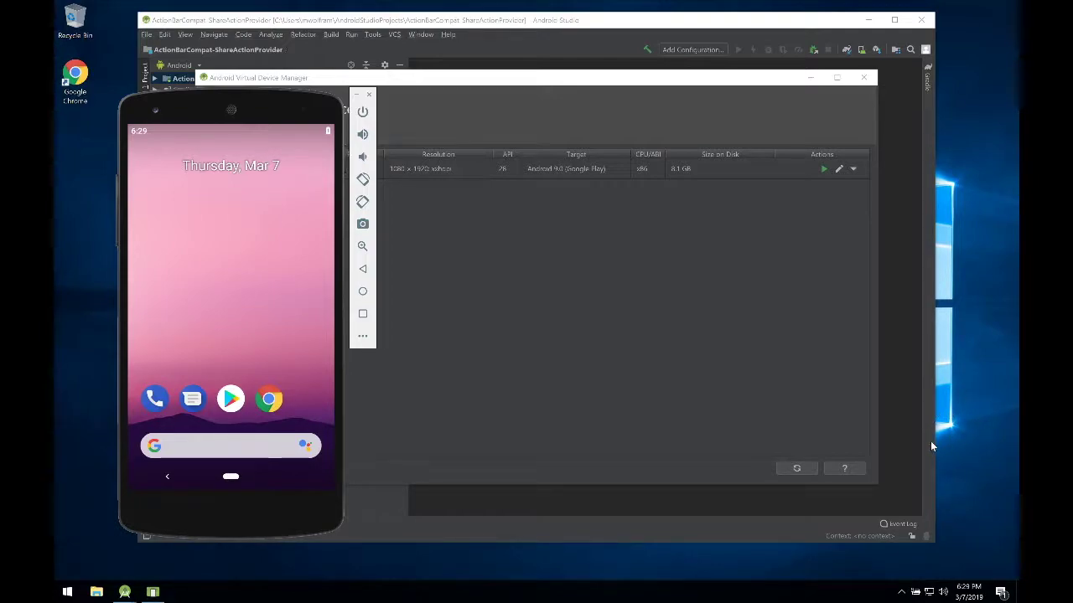
key("ctrl+Left")
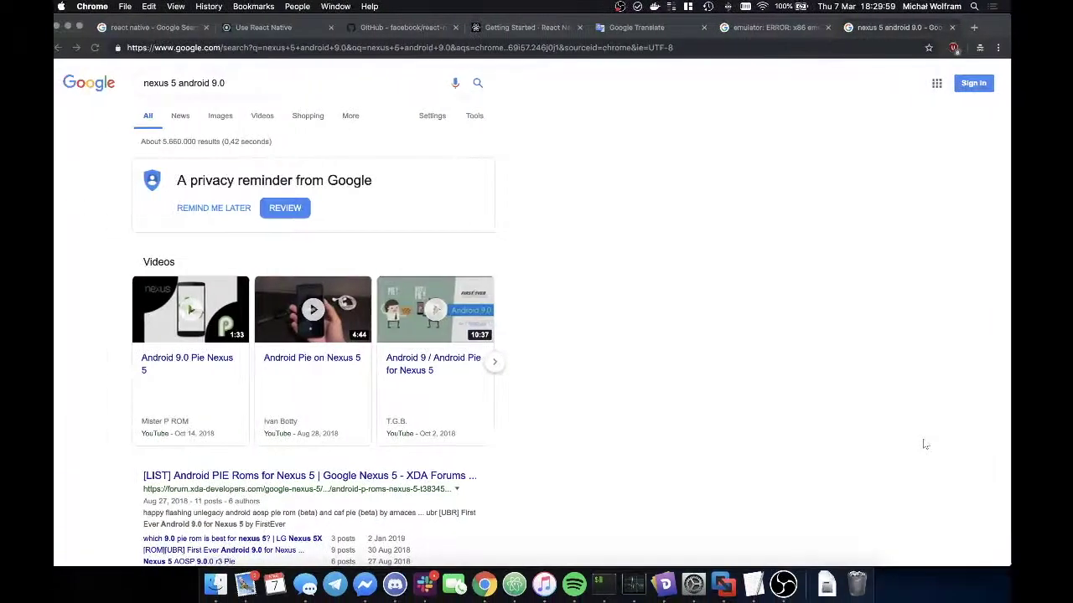
key("ctrl+Right")
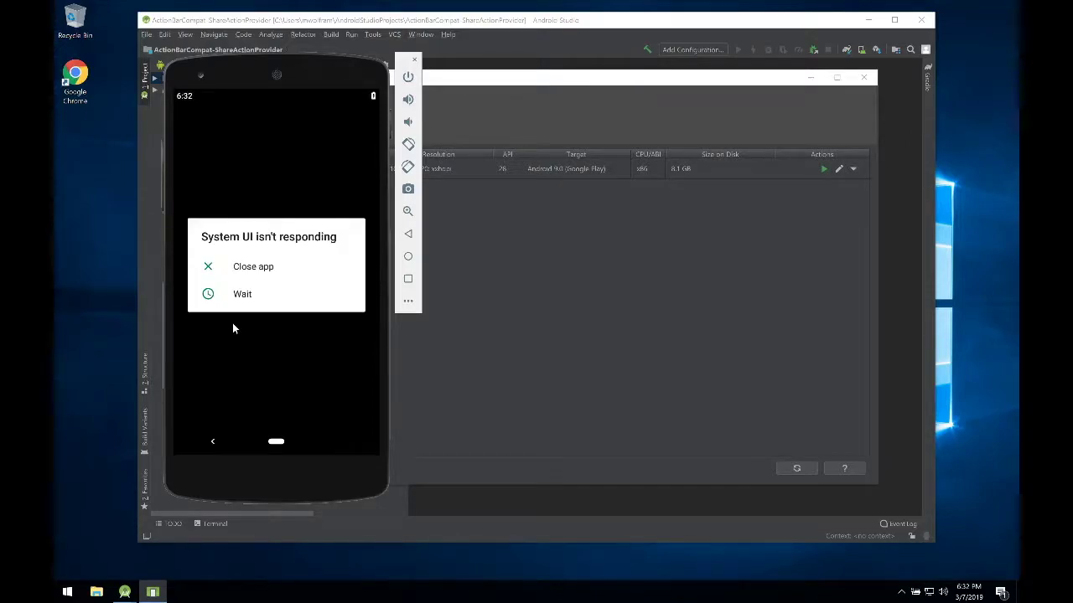
left_click(242, 295)
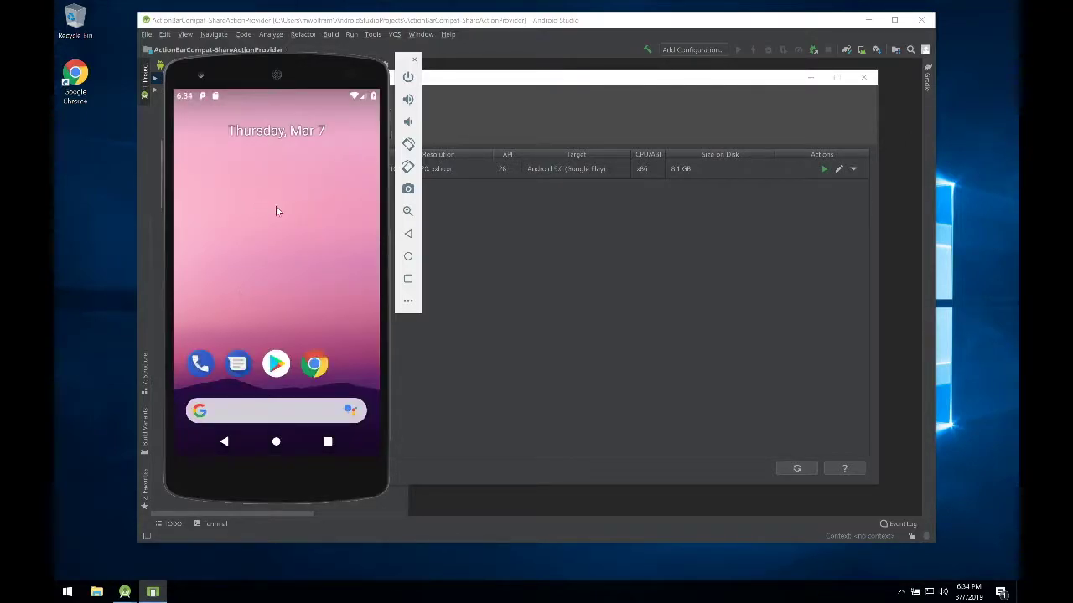
left_click_drag(217, 97, 265, 258)
left_click(242, 295)
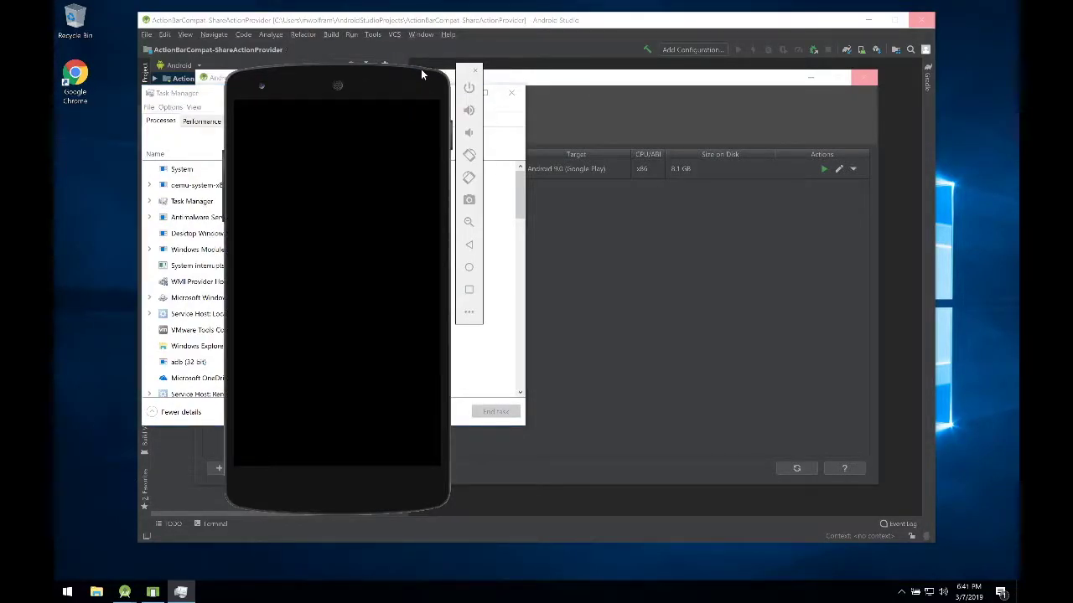
Step: Move the Task Manager window aside to check resource usage, and close the Nexus 5 emulator with its black screen
left_click_drag(177, 96, 155, 99)
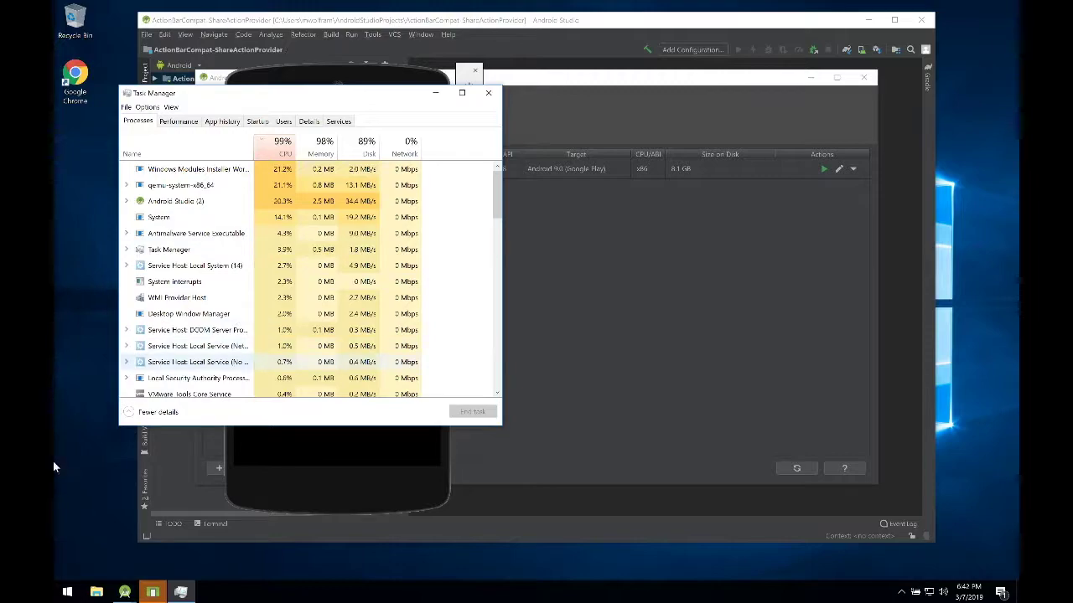
left_click(370, 481)
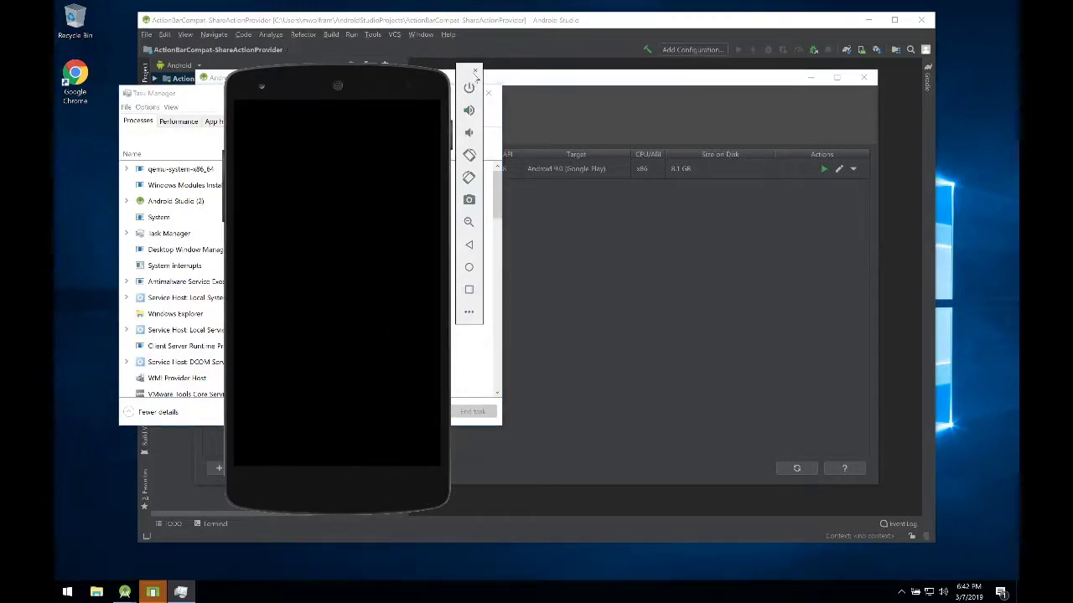
left_click(475, 71)
left_click(395, 107)
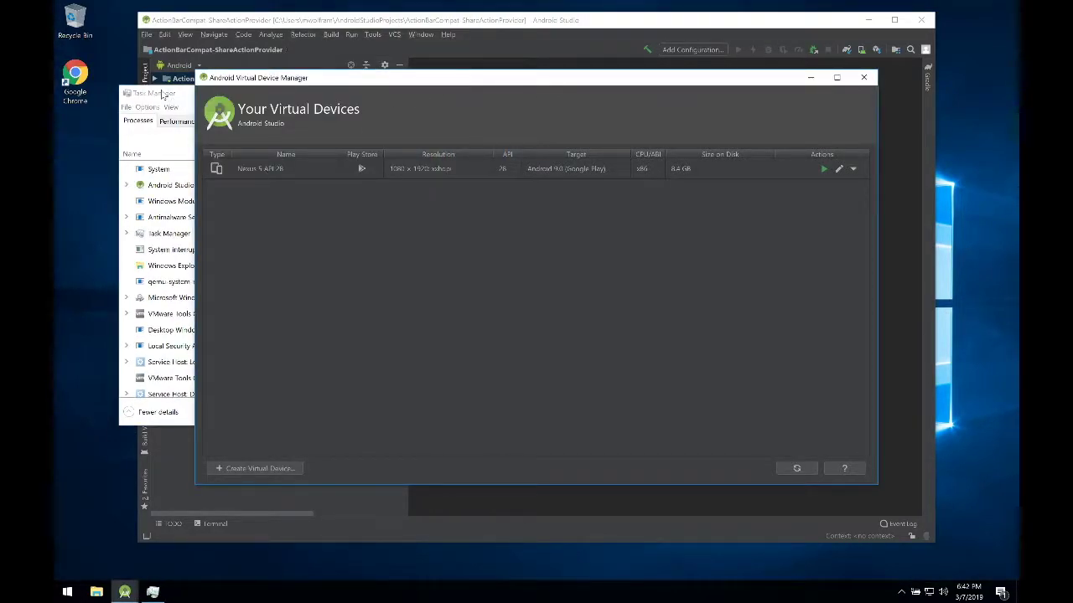
Step: Close the Android Virtual Device Manager and shut down Windows
left_click(162, 95)
left_click(754, 77)
left_click(863, 77)
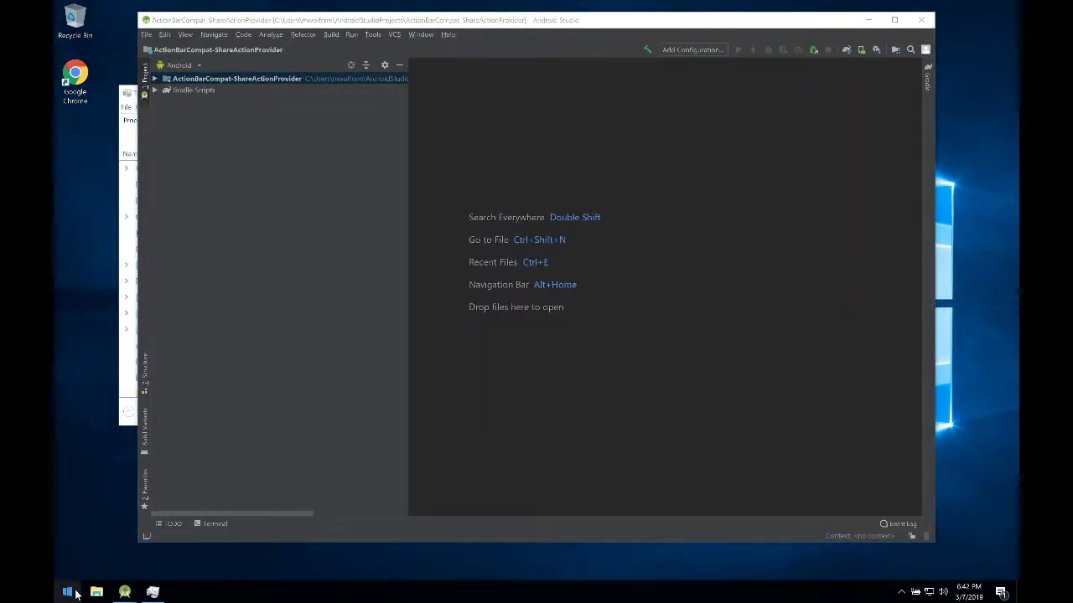
right_click(75, 592)
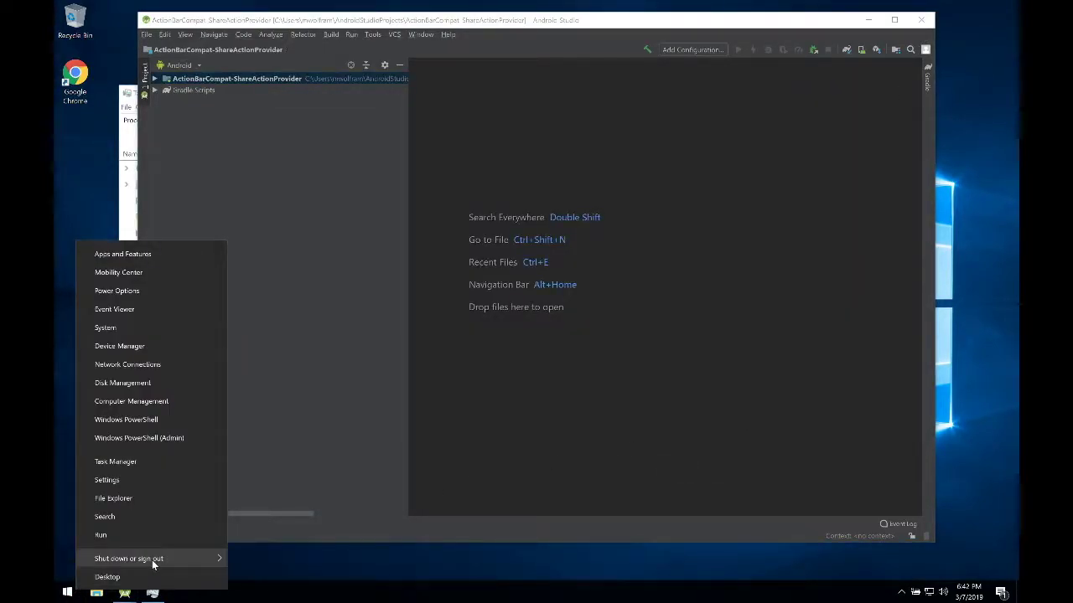
mouse_move(152, 564)
left_click(259, 537)
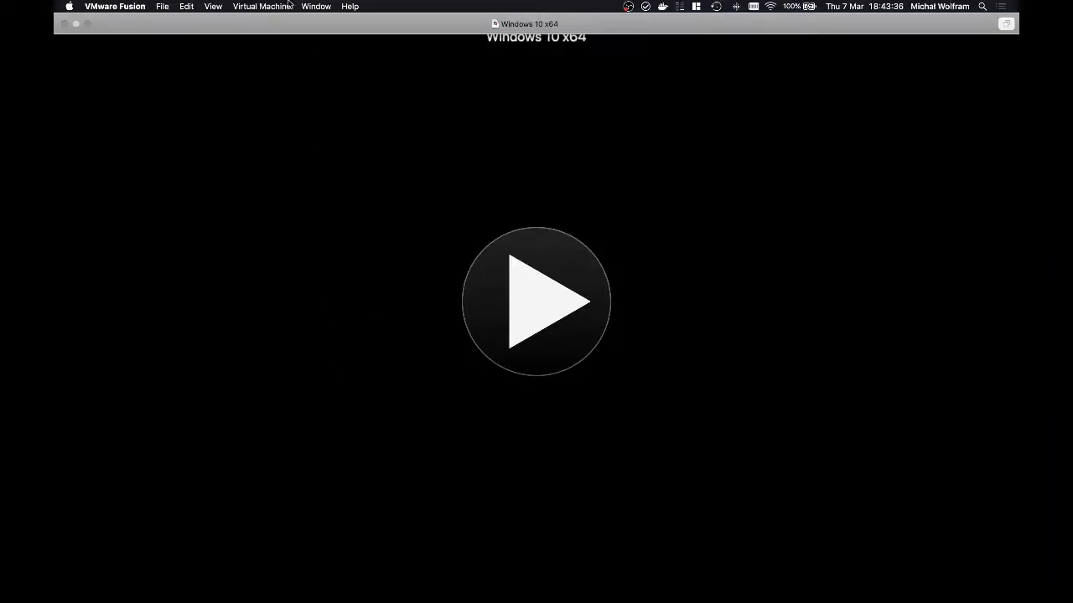
Step: Set the Windows 10 x64 virtual machine's memory to 4096 MB and close its settings
left_click(289, 5)
left_click(314, 95)
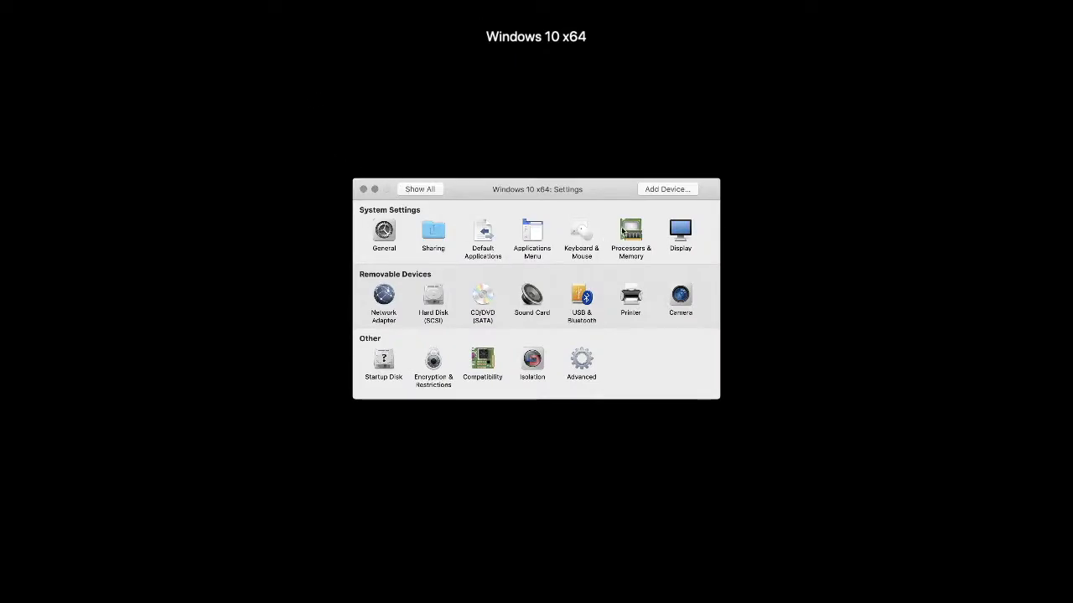
left_click(623, 231)
left_click(554, 278)
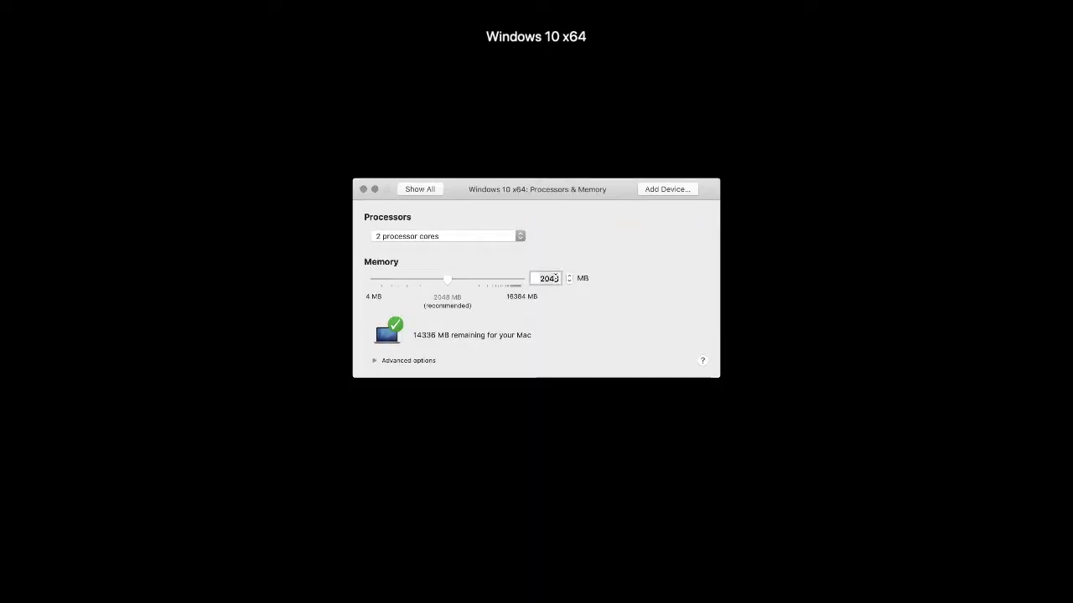
type("4096")
key("Return")
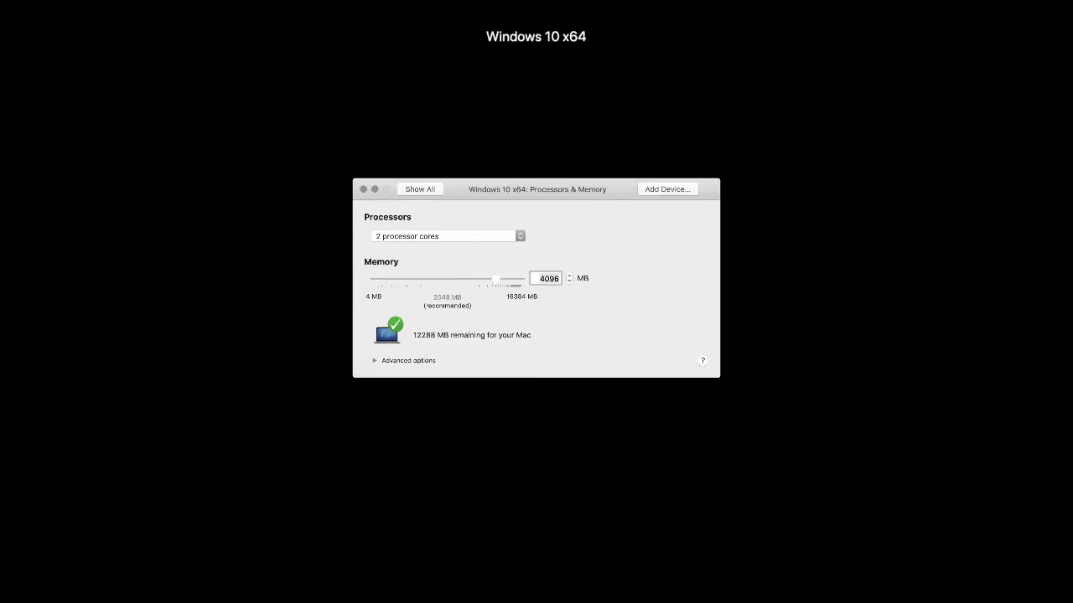
left_click(362, 190)
Step: Start the Windows 10 x64 virtual machine and sign in with the account password, leaving the Start menu closed
left_click(546, 274)
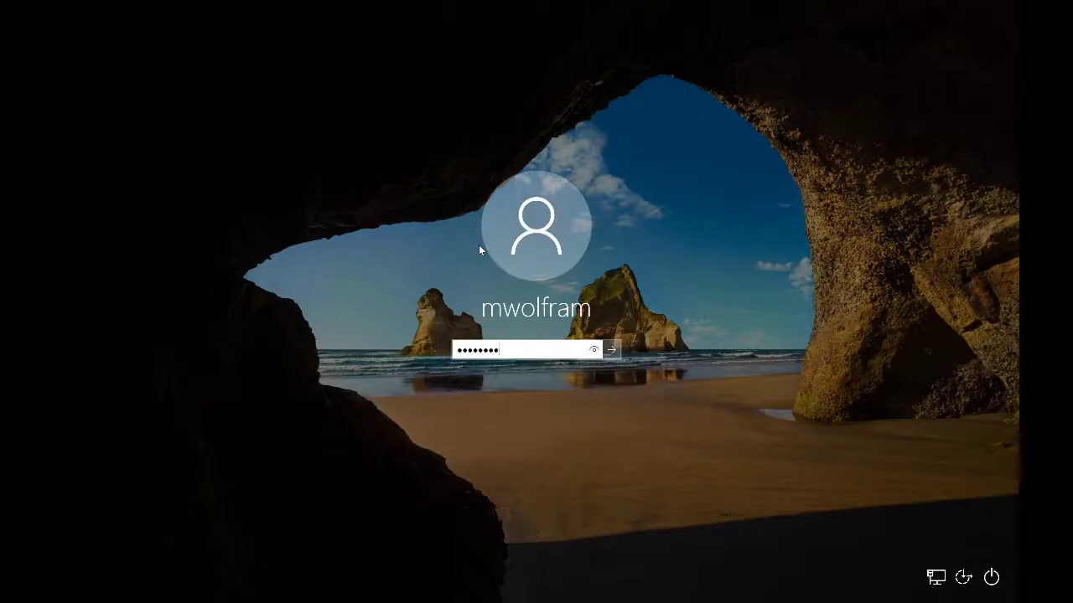
key("Return")
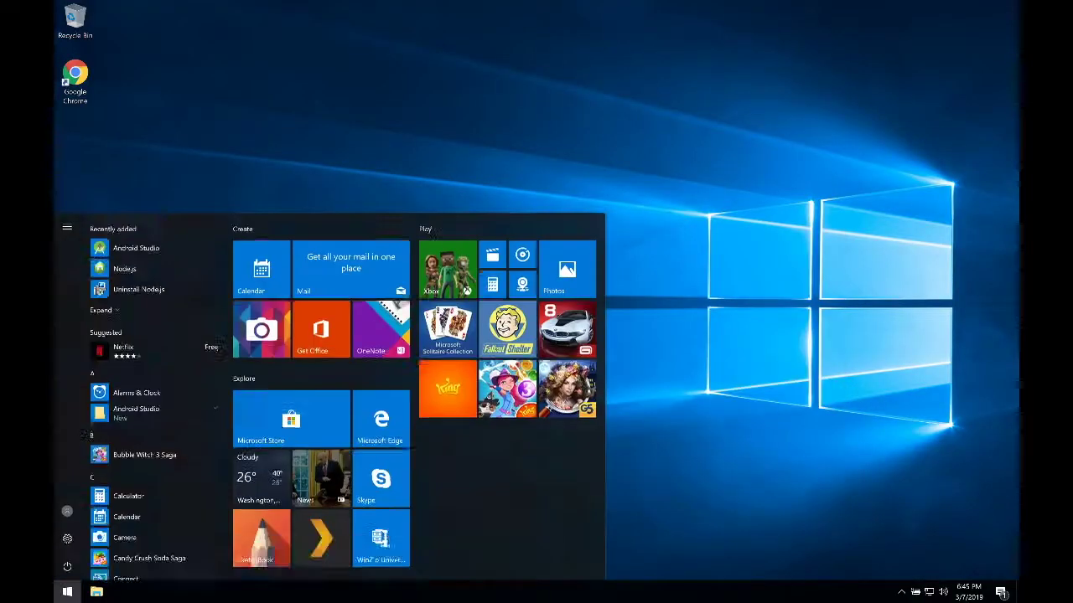
key("Escape")
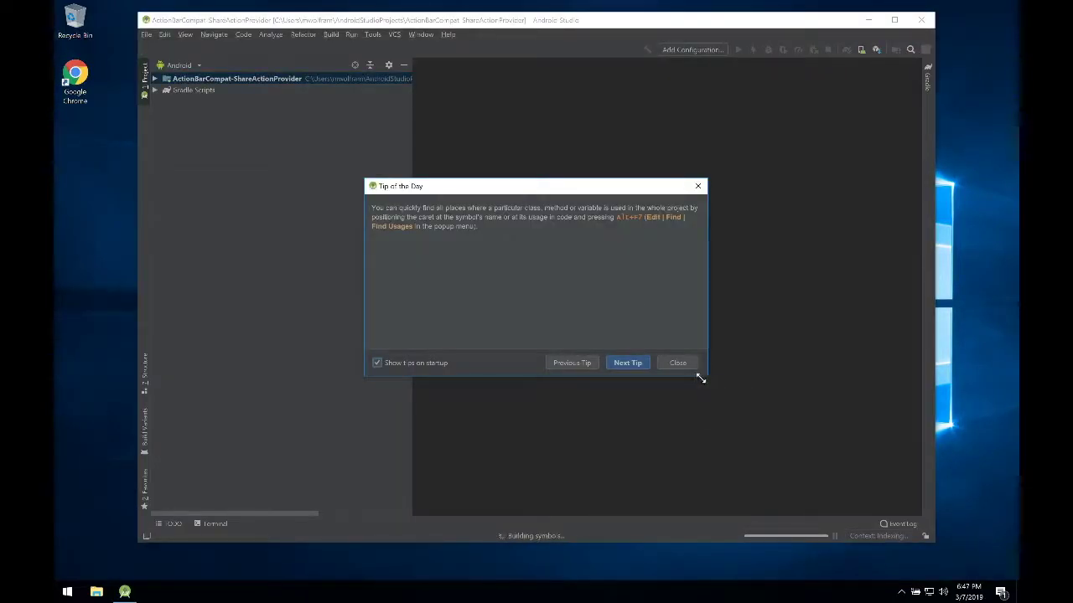
Step: Close Android Studio's Tip of the Day and launch the Nexus 5 API 28 virtual device again
left_click(680, 361)
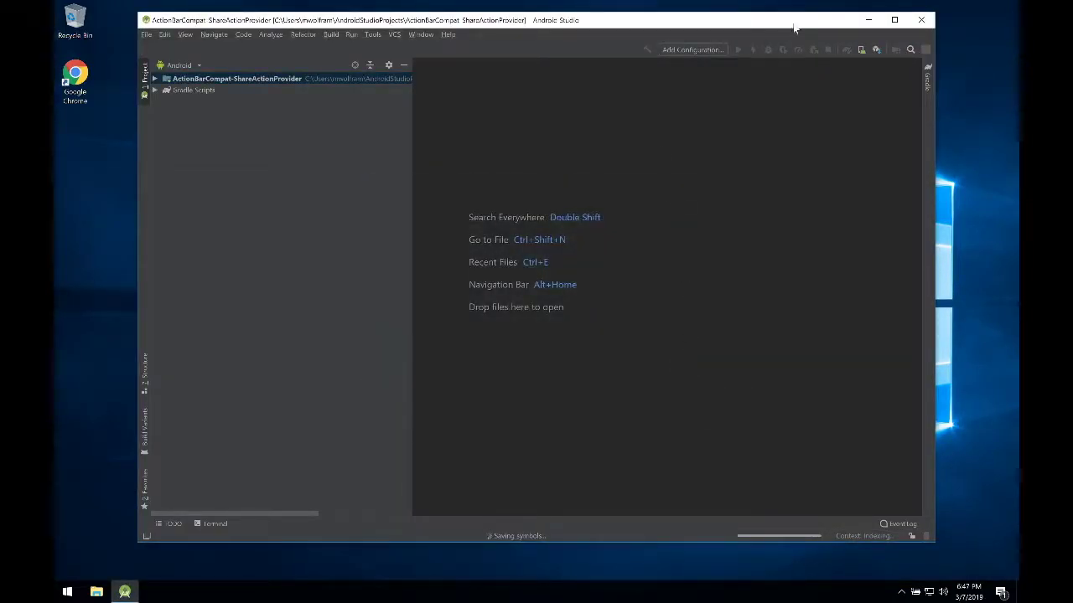
left_click(861, 48)
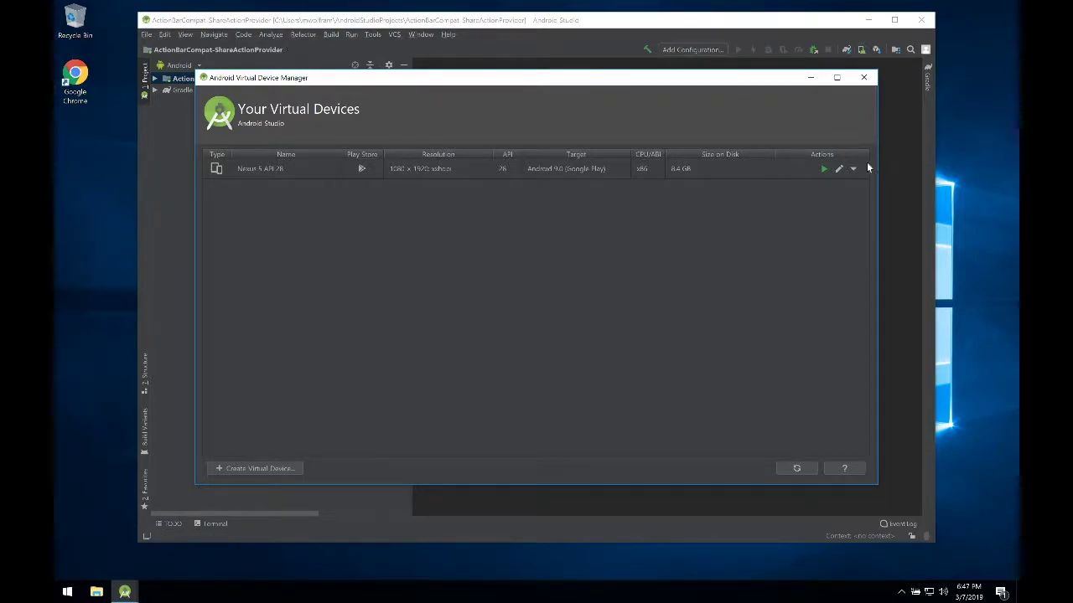
left_click(823, 171)
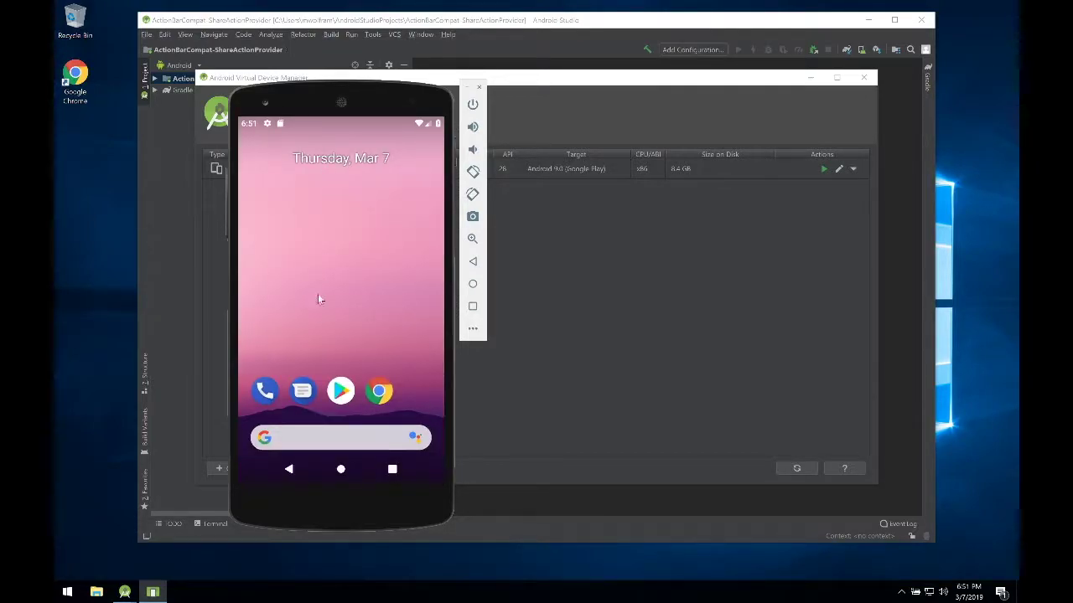
Step: Start the Android SDK setup from the emulator's notification shade and choose not to copy any data
left_click_drag(318, 299, 315, 320)
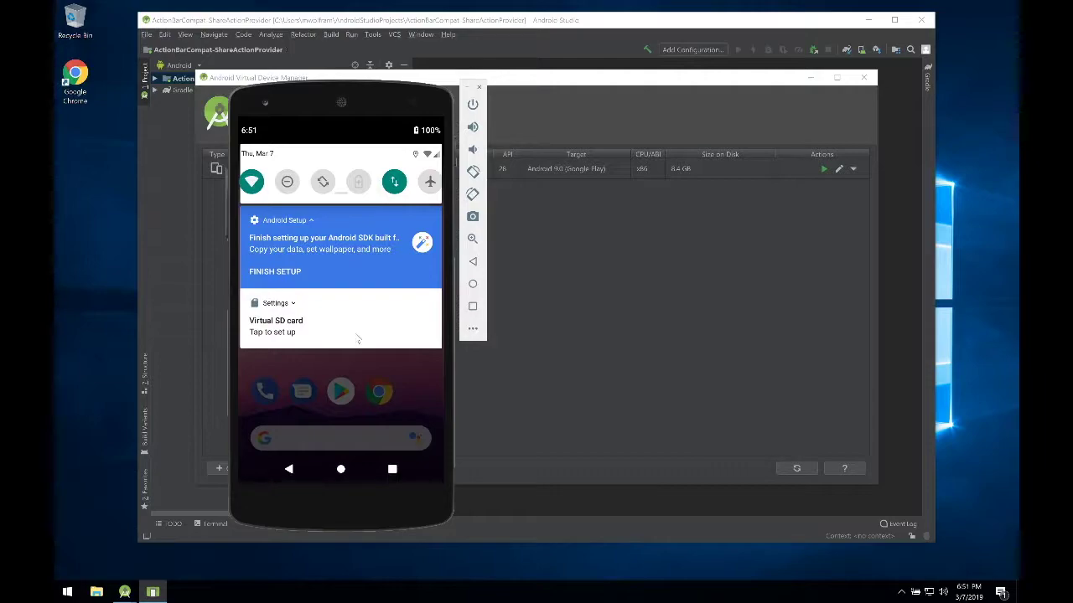
left_click(282, 272)
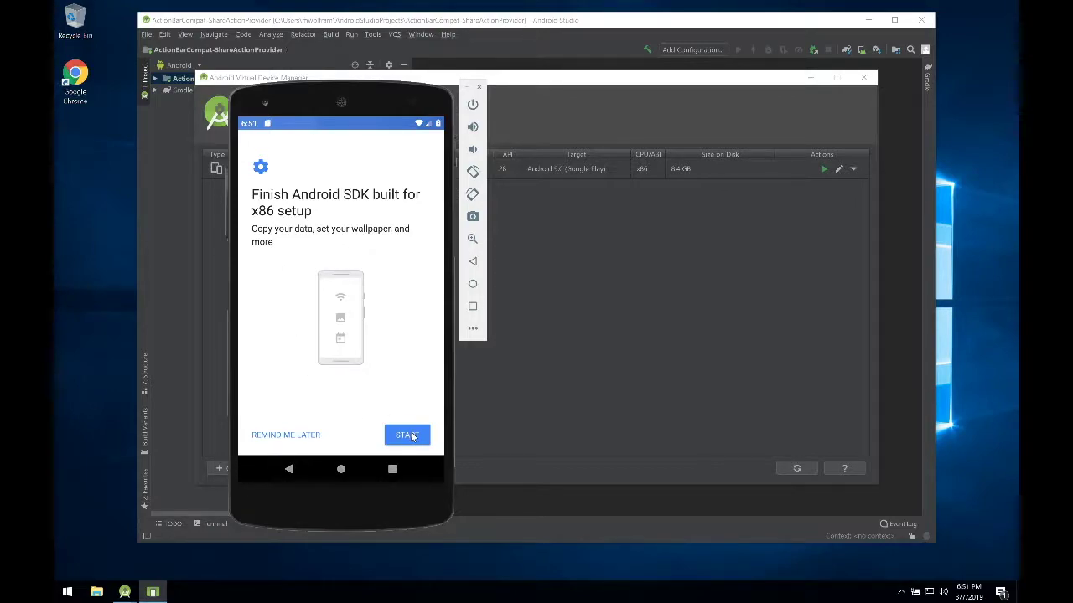
left_click(407, 435)
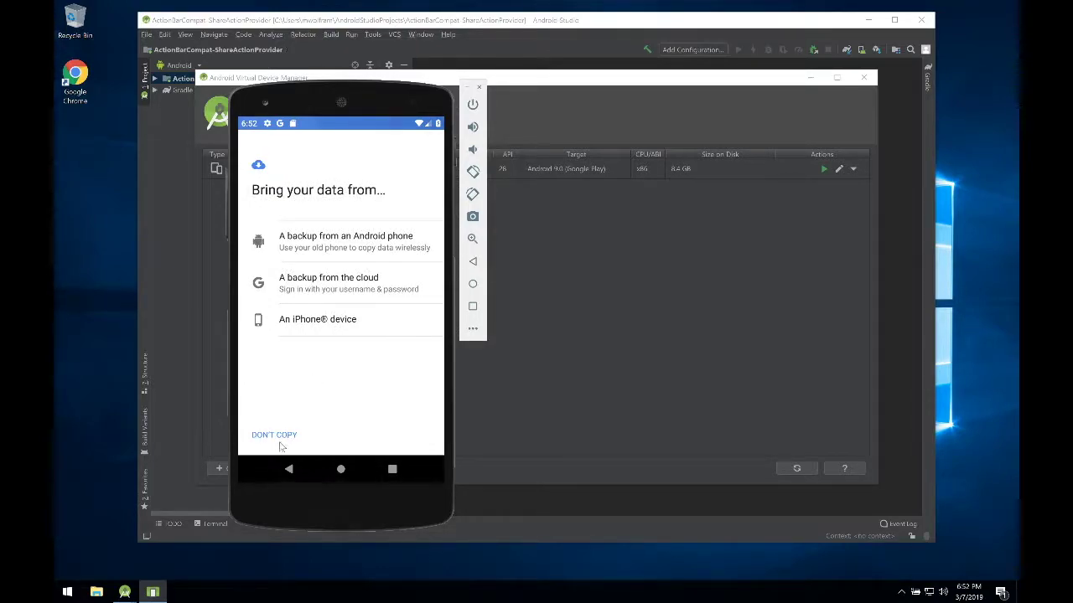
left_click(317, 441)
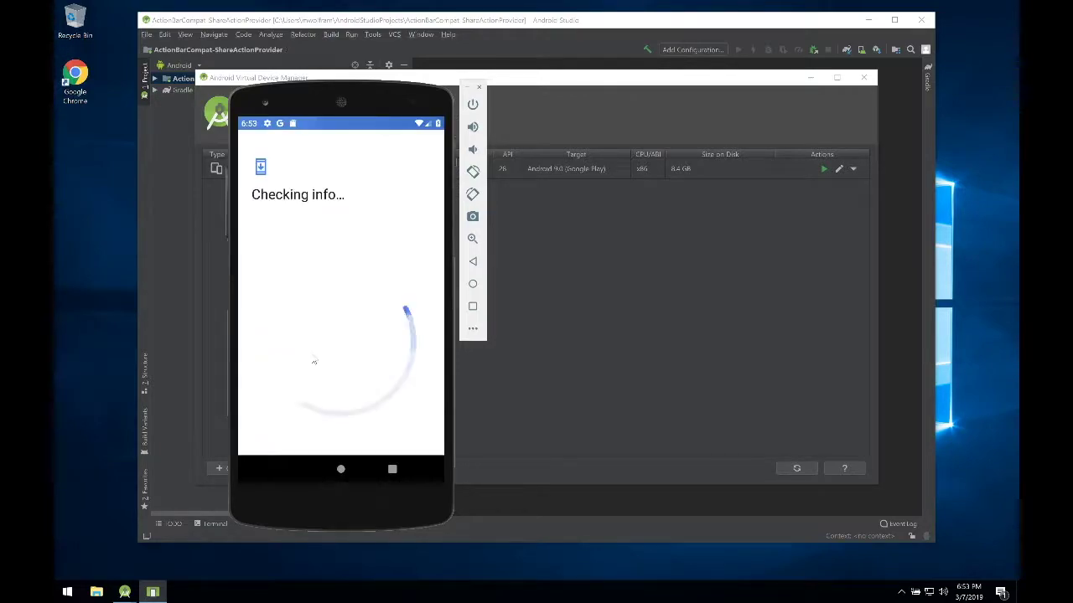
Step: Reopen the emulator's notification shade and clear all notifications
left_click_drag(292, 117, 296, 125)
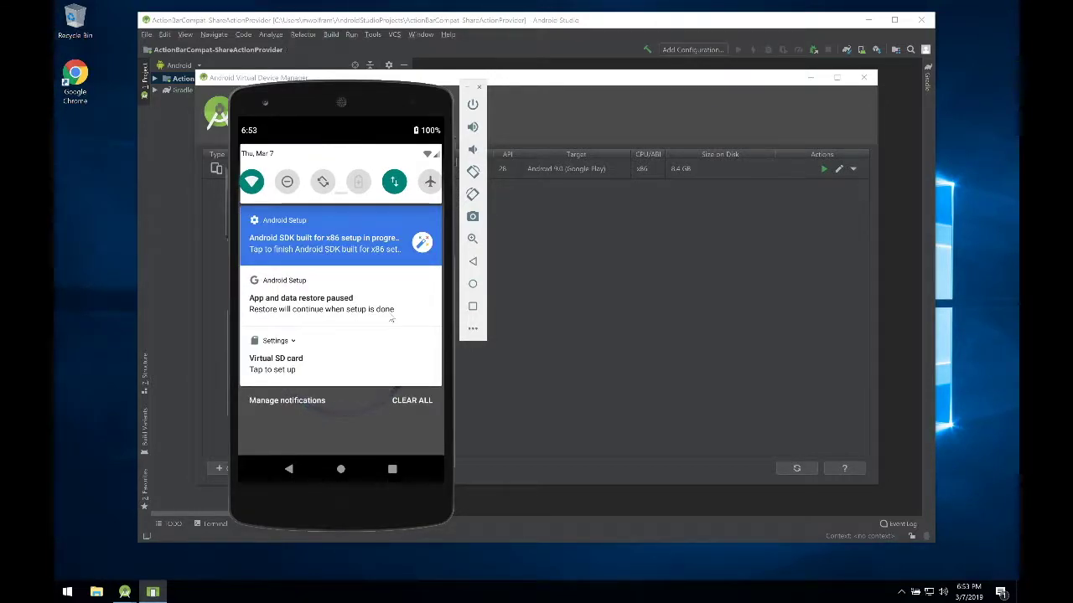
left_click(427, 403)
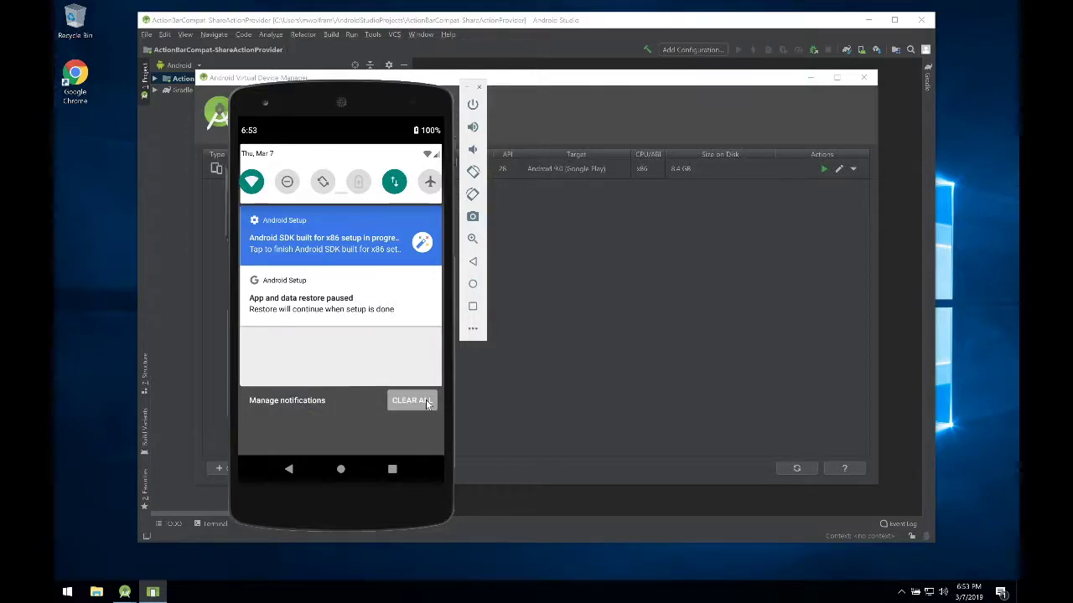
left_click(410, 400)
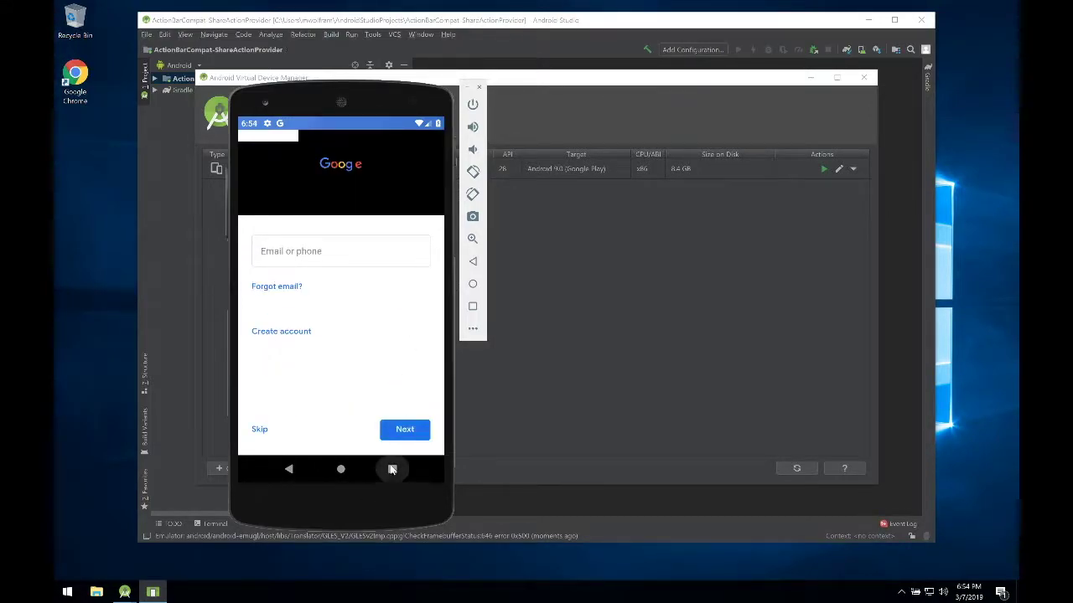
Step: Dismiss the Android setup from the recent apps, view the full app list and return to the home screen
left_click(391, 470)
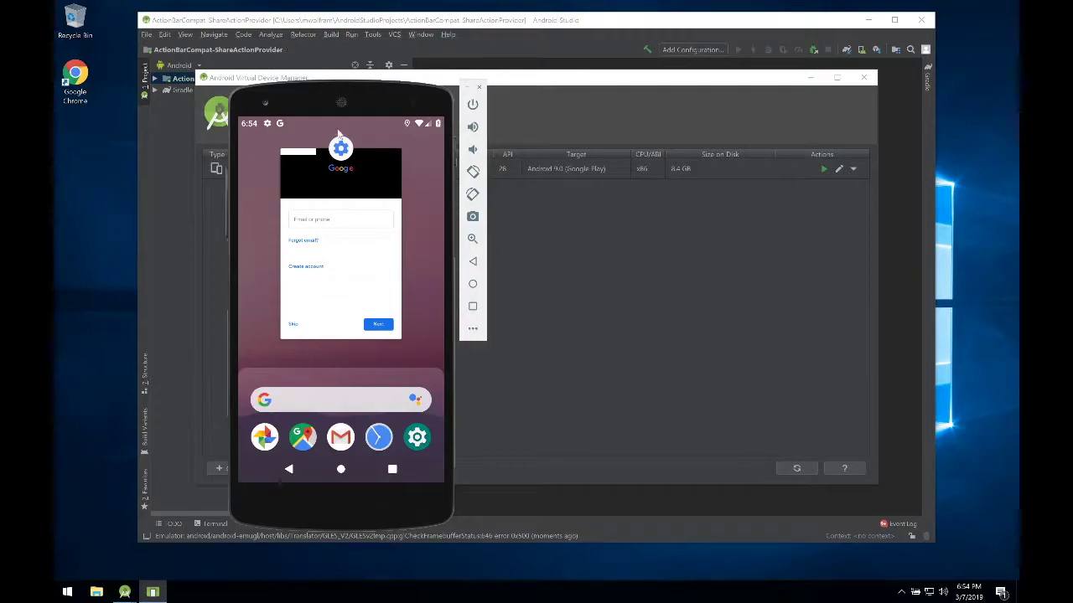
left_click_drag(338, 151, 337, 84)
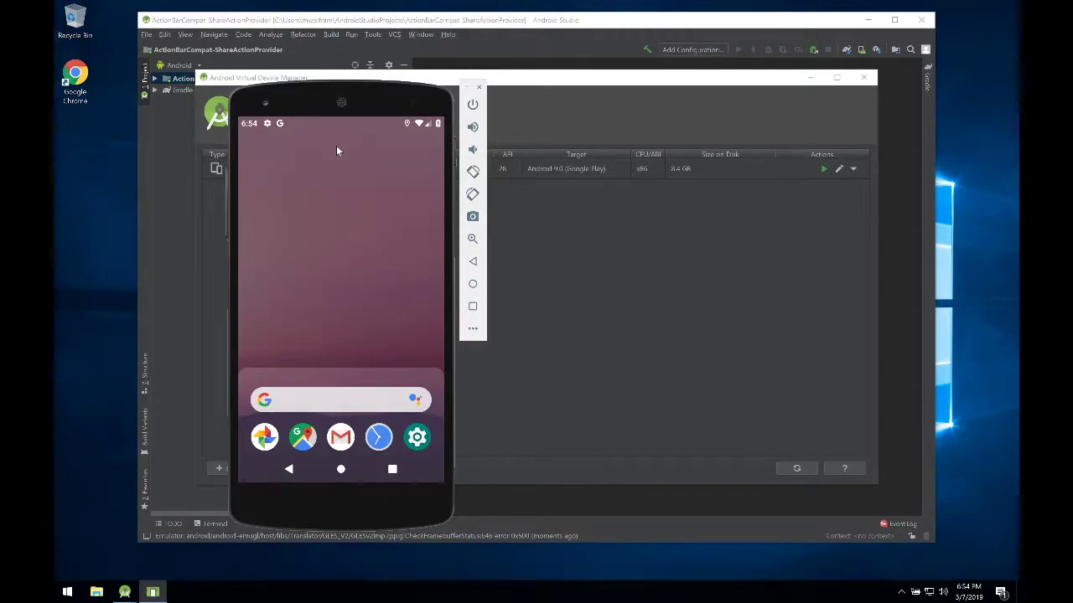
left_click_drag(386, 349, 370, 141)
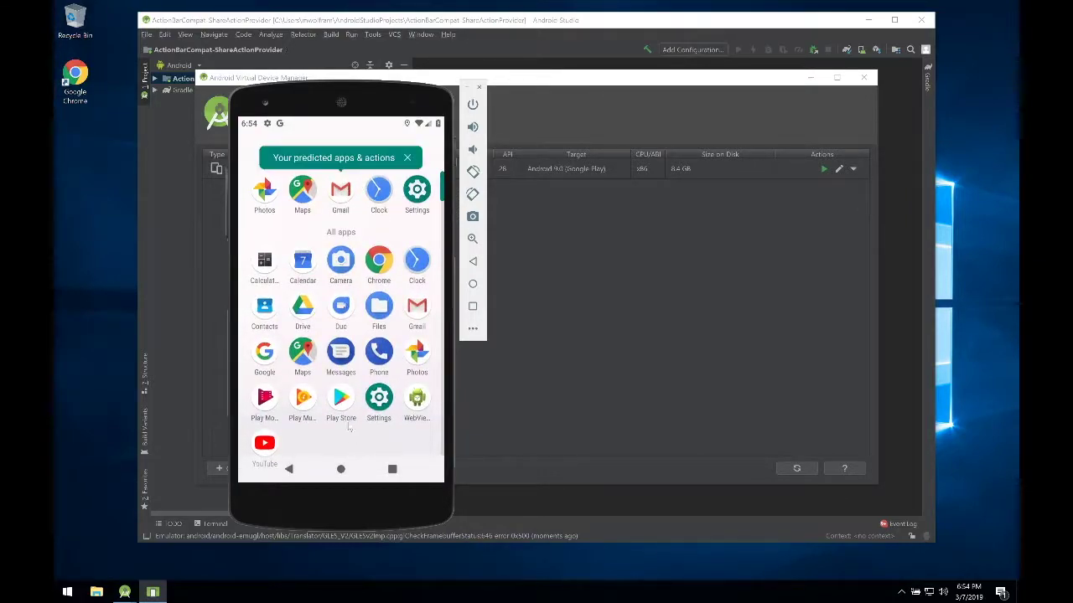
key("Escape")
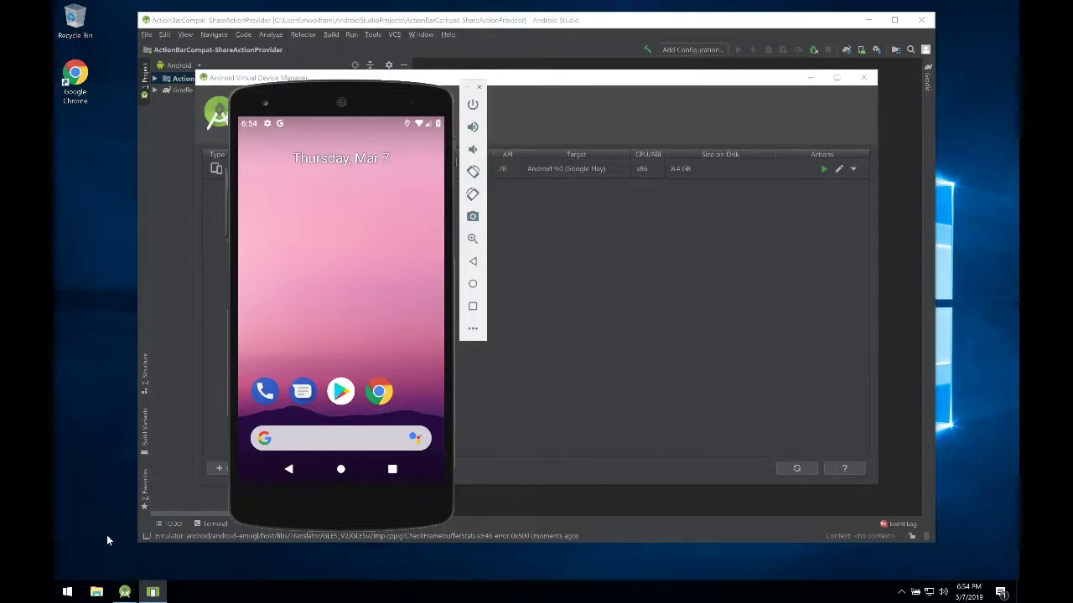
Step: Open a Command Prompt on Windows
left_click(67, 591)
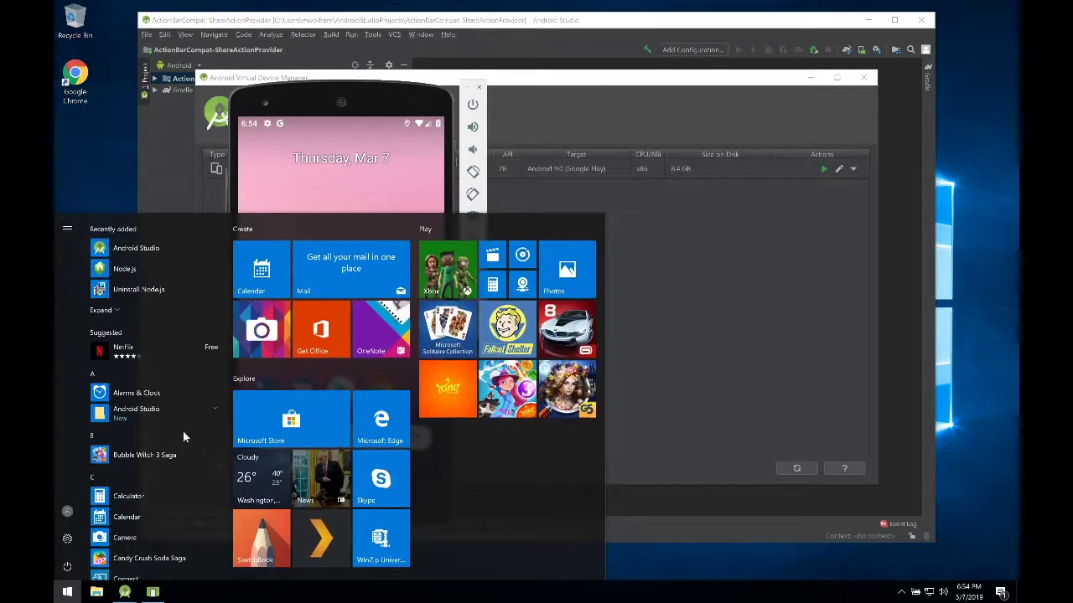
type("cmd")
key("Return")
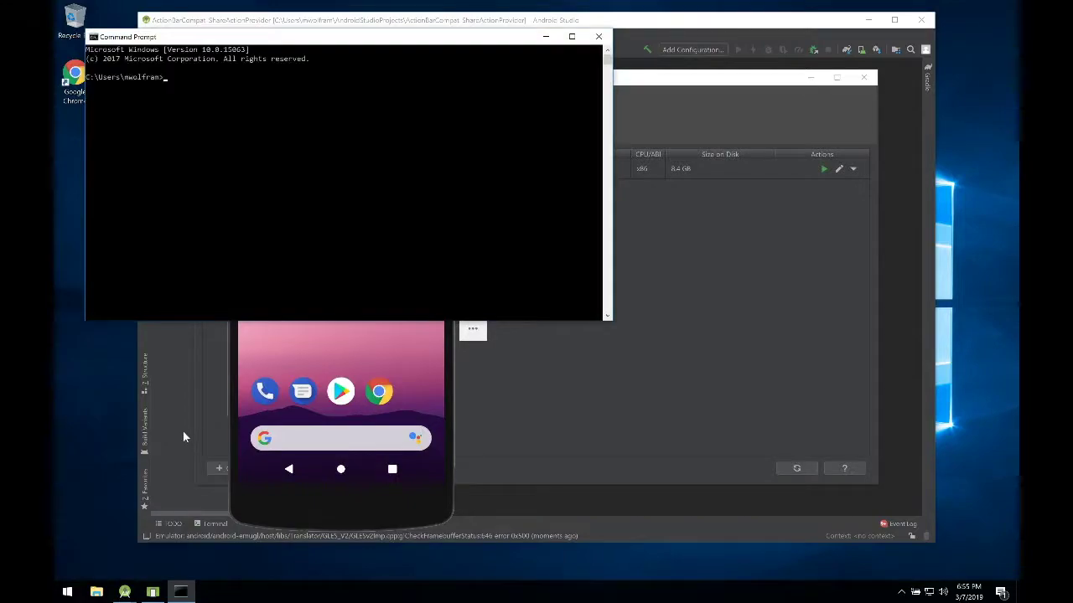
Step: Change to the projects\react-native directory in the Command Prompt
type("cd projects/")
key("Tab")
key("Tab")
key("Tab")
key("Tab")
key("Tab")
key("Tab")
key("Tab")
key("Tab")
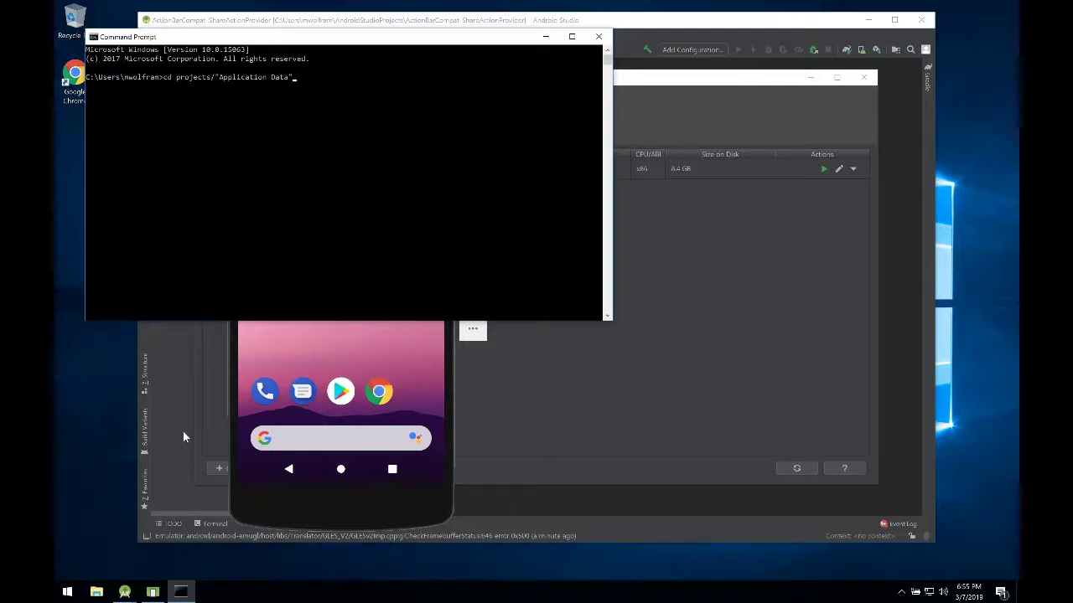
key("Tab")
key("Tab")
key("BackSpace")
key("BackSpace")
type("\\")
key("Tab")
key("Return")
Step: List the react-native directory's contents with dir and change into the MyApplication folder
type("ls")
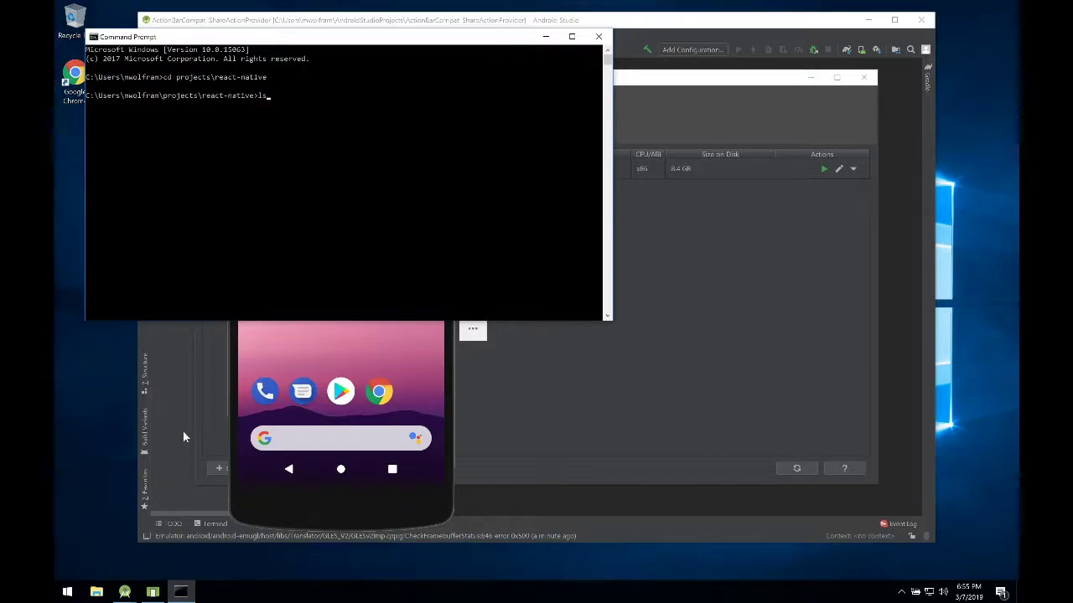
key("Return")
type("dir")
key("Return")
type("cd ")
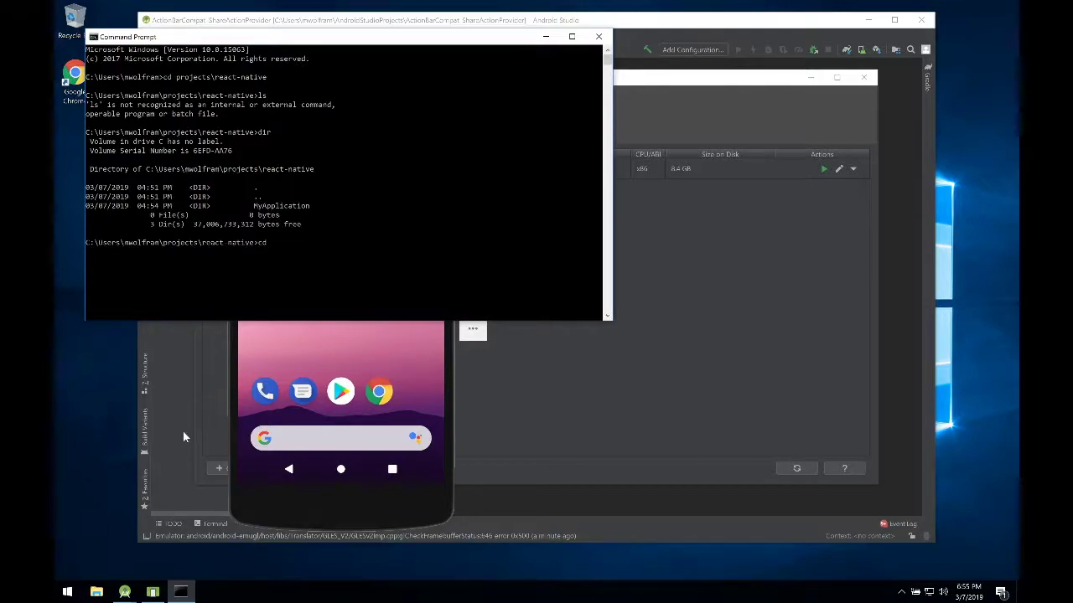
type("M")
key("Tab")
key("Return")
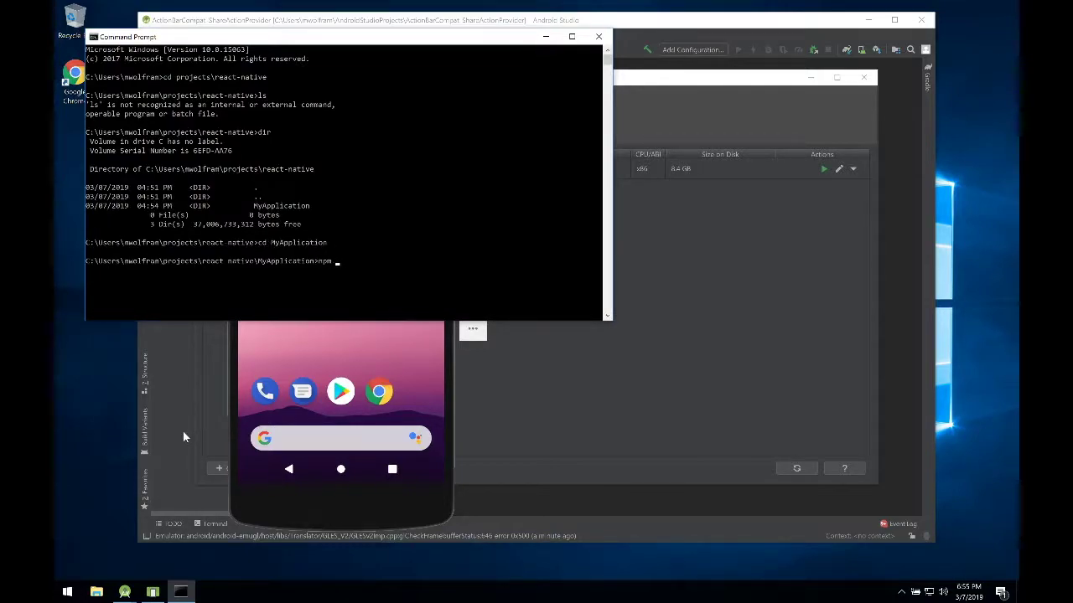
Step: Start MyApplication with npm start, run it on the Android device/emulator from Metro Bundler and bring the emulator to the front
type("npm start android")
key("BackSpace")
key("Return")
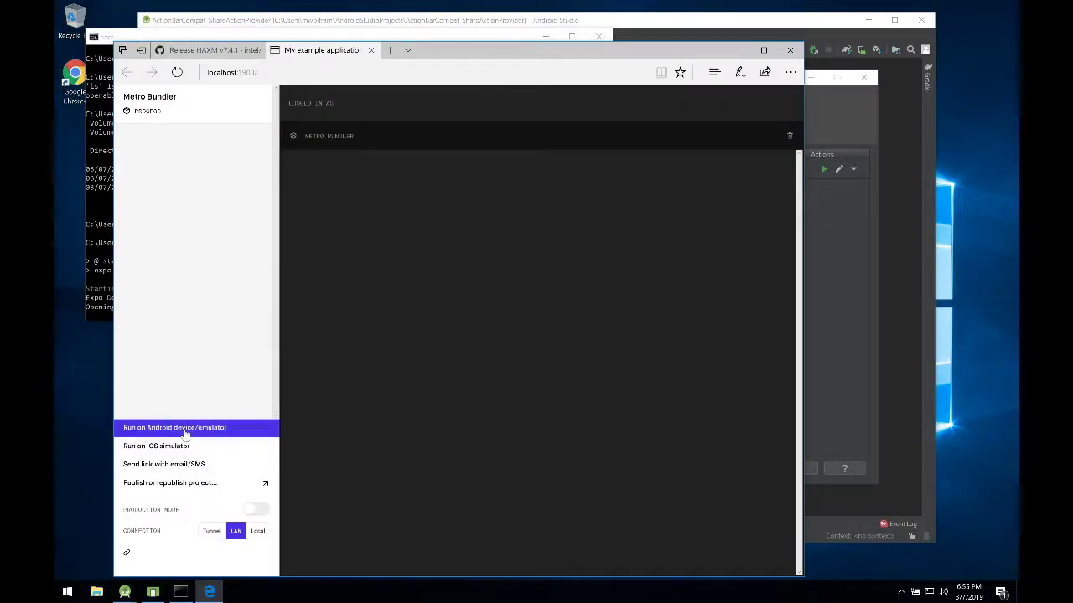
left_click(186, 429)
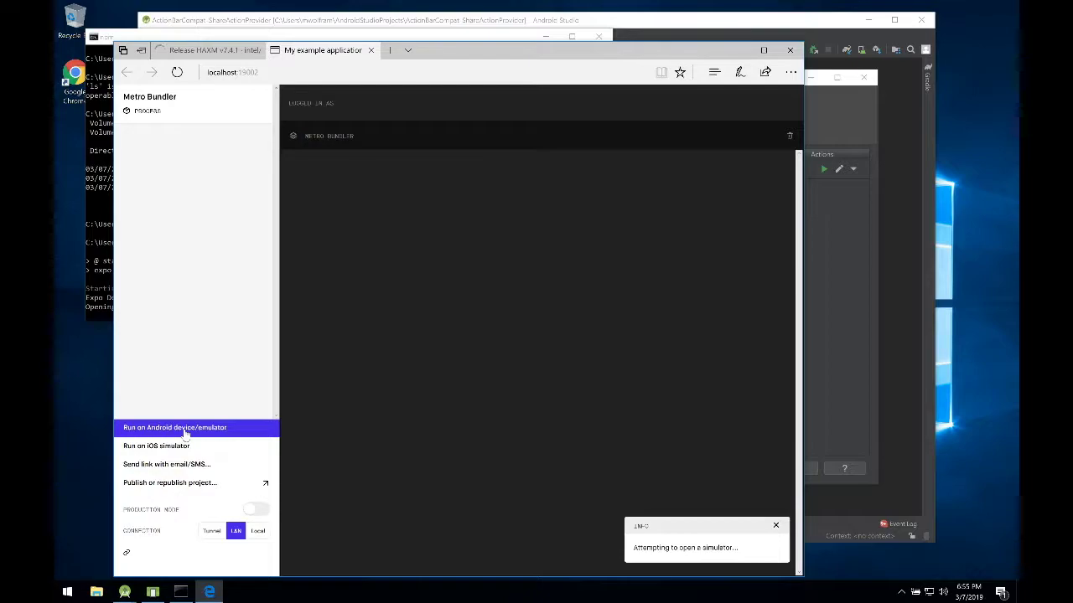
left_click(154, 592)
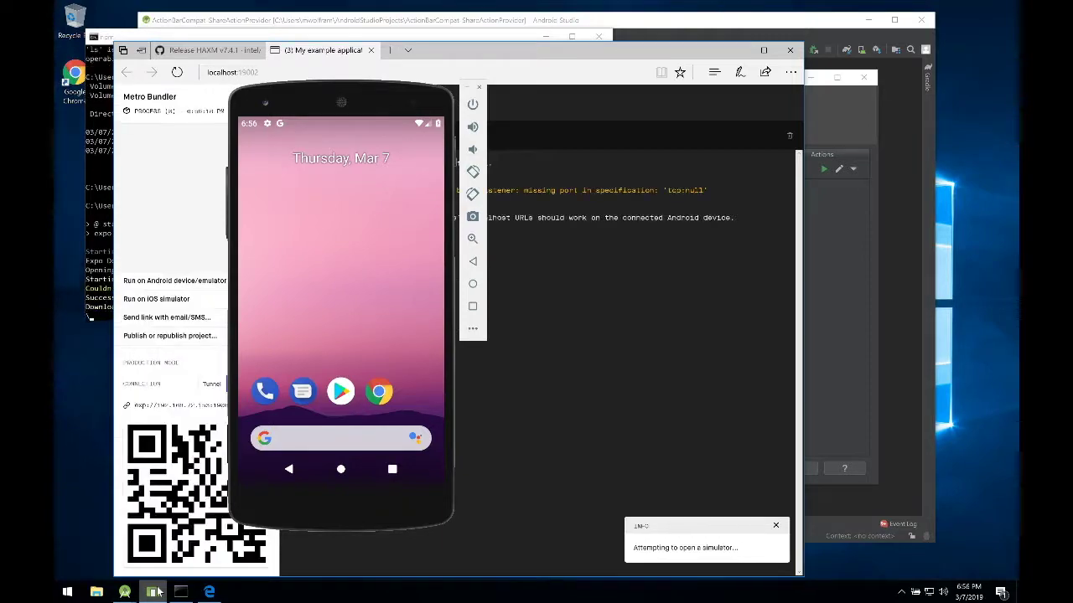
Step: Check the project's output in the npm console and return to the Android emulator
left_click(243, 37)
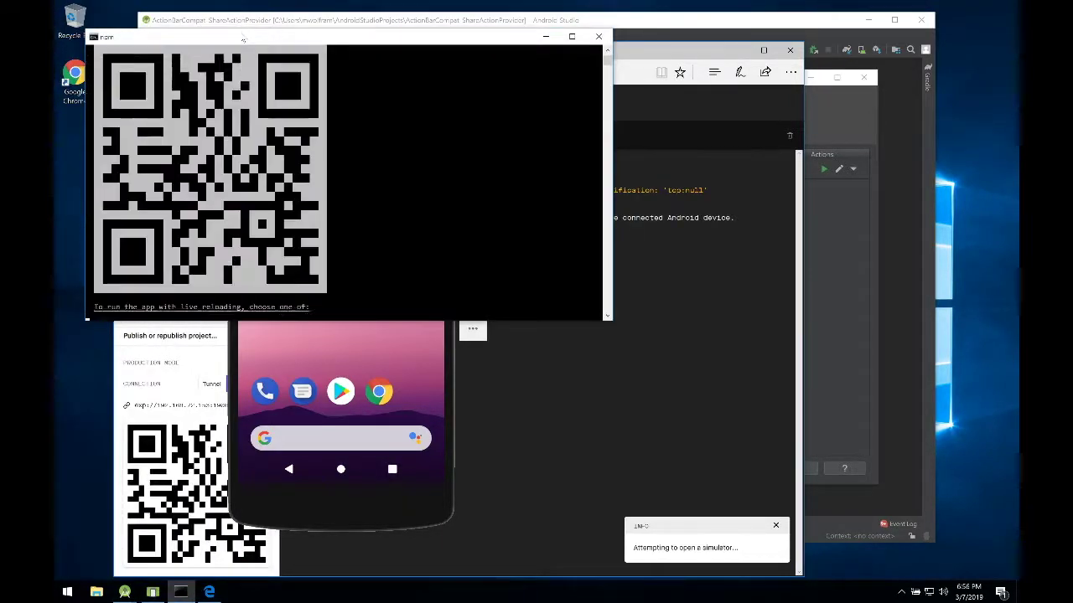
left_click(358, 521)
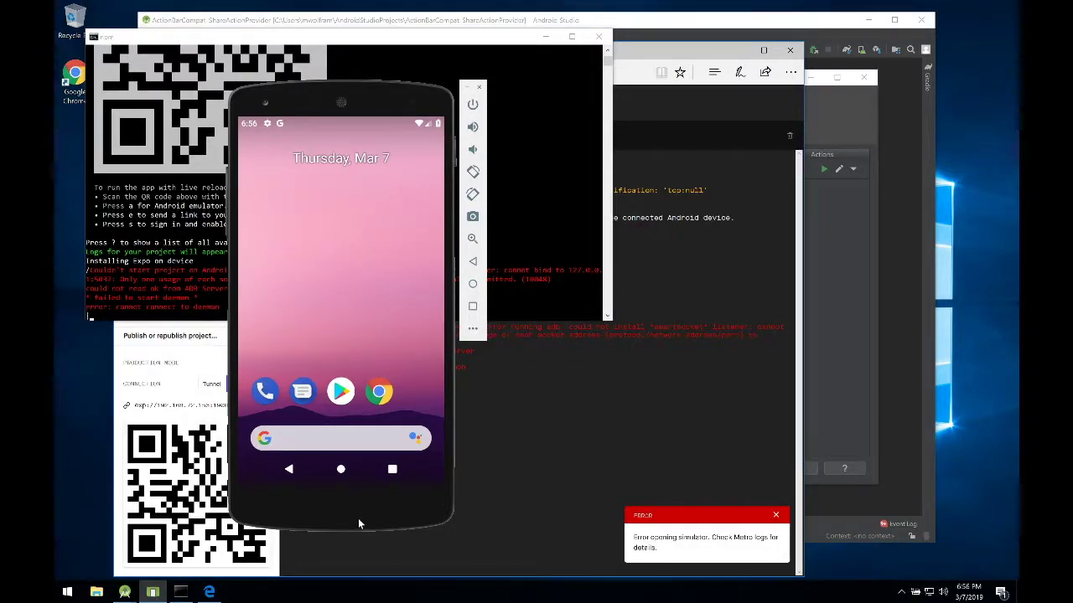
left_click(534, 258)
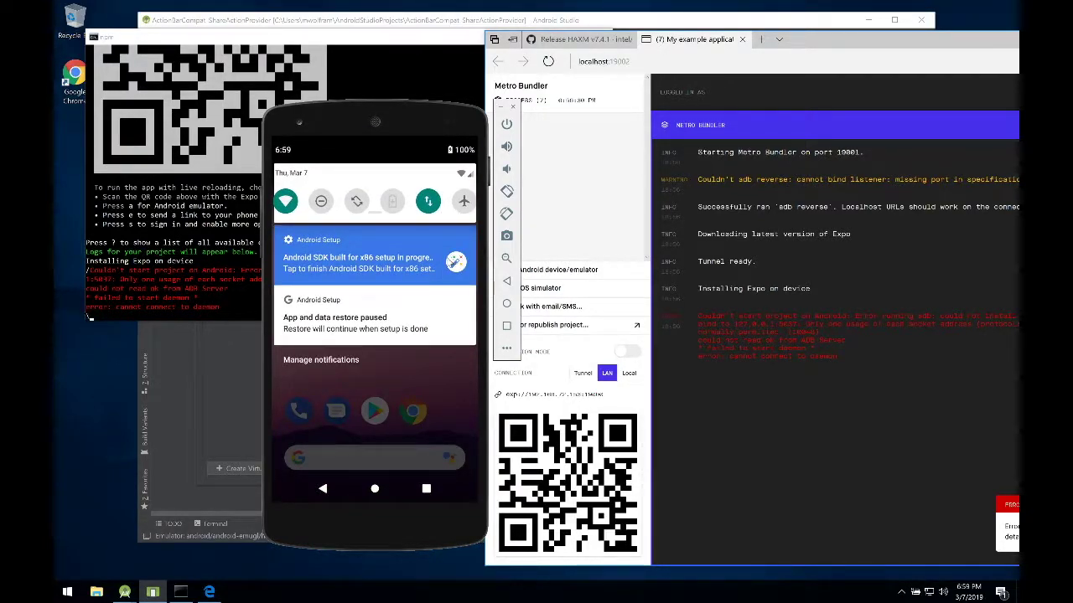
Step: Open the emulator's Settings app from its app list and go to the About emulated device page under System
left_click_drag(387, 189, 414, 112)
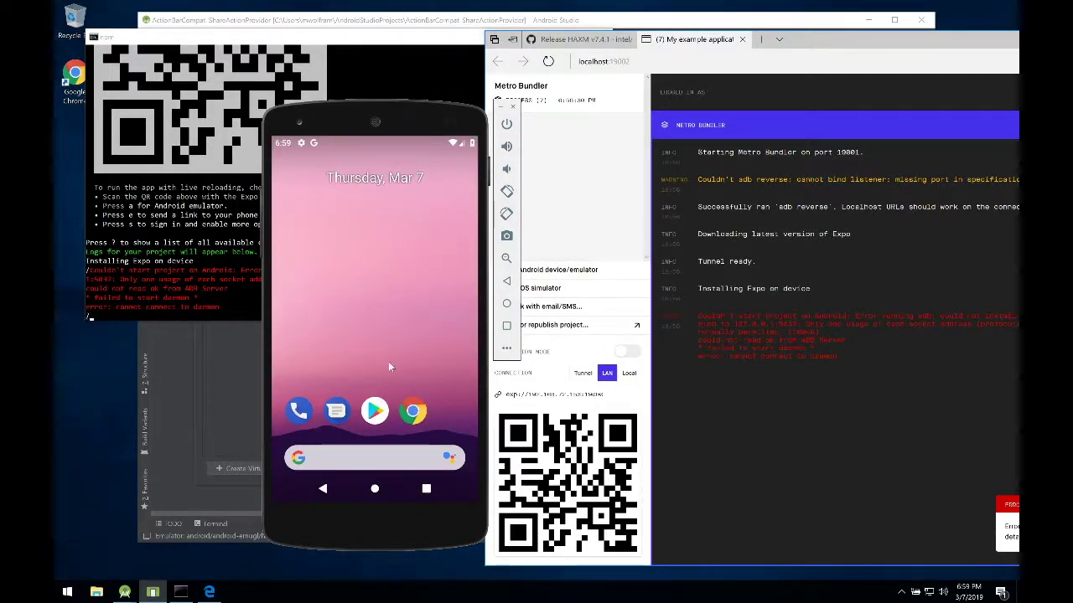
left_click_drag(386, 366, 407, 138)
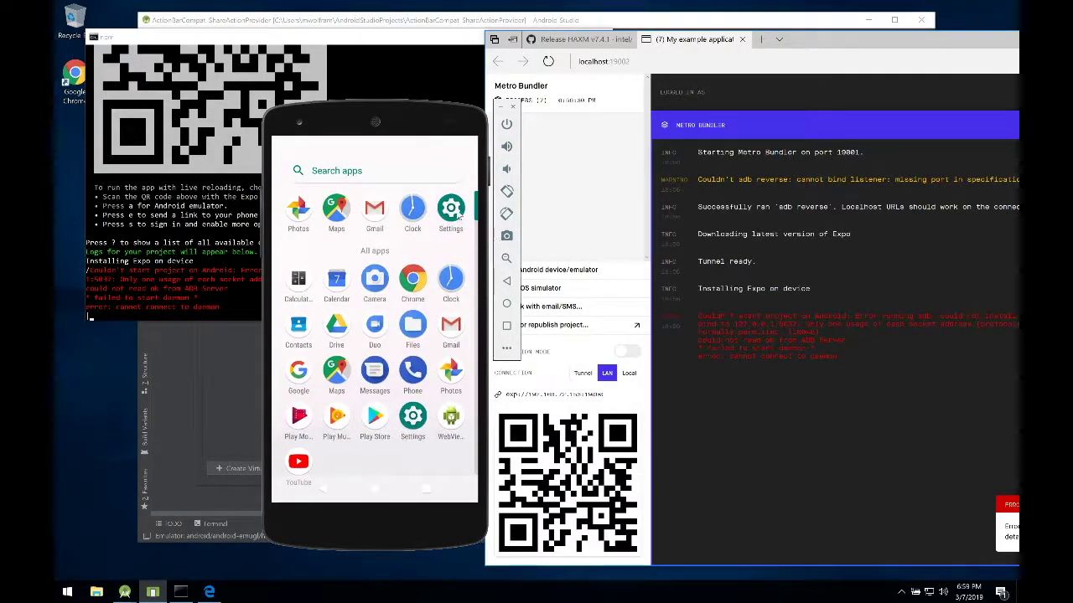
left_click(458, 216)
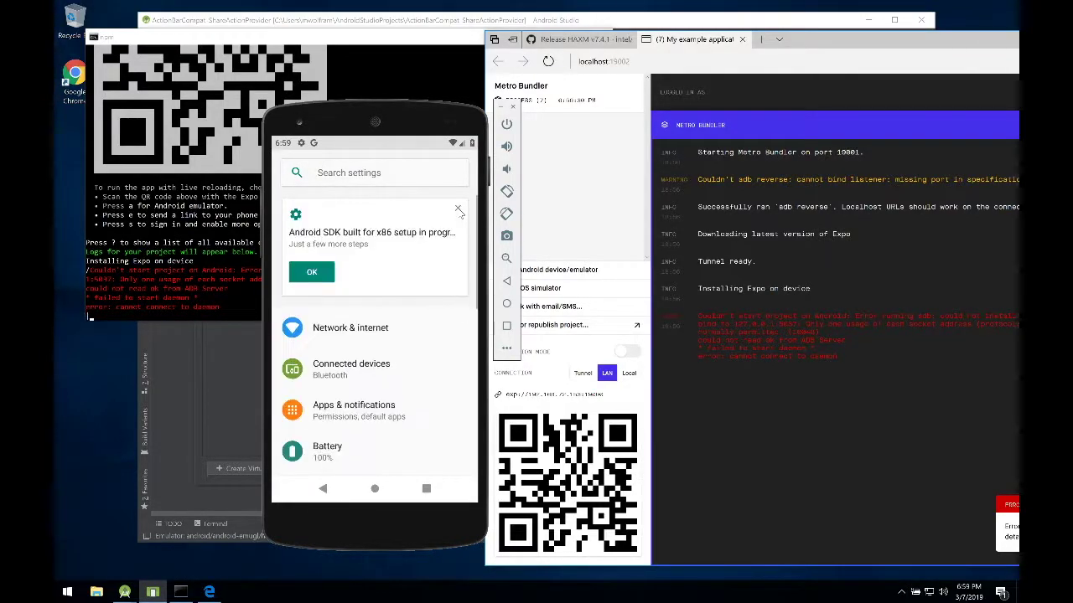
scroll(377, 402, "down", 5)
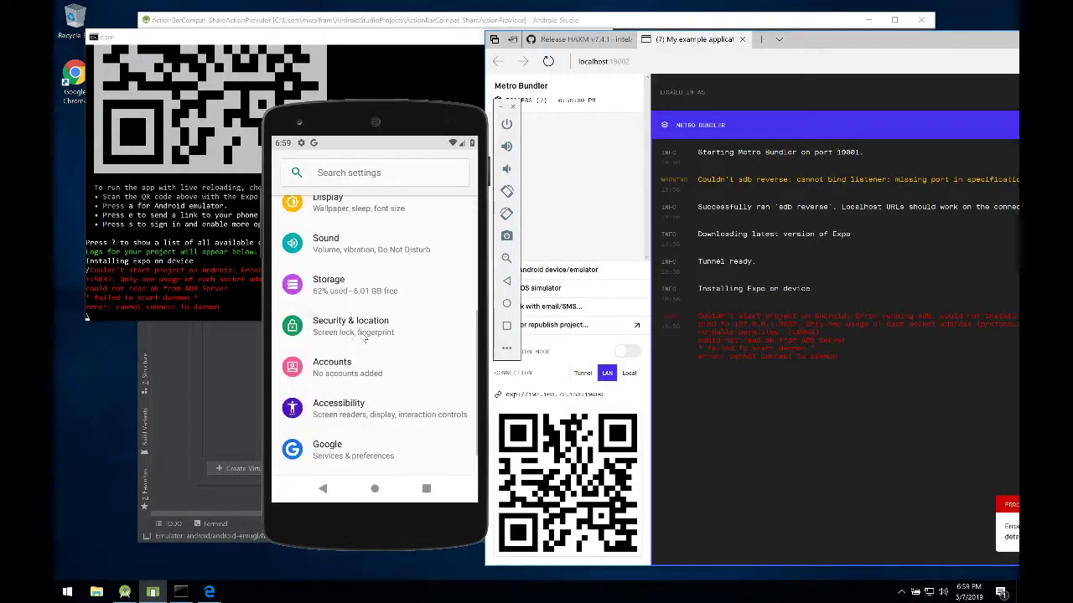
left_click(394, 459)
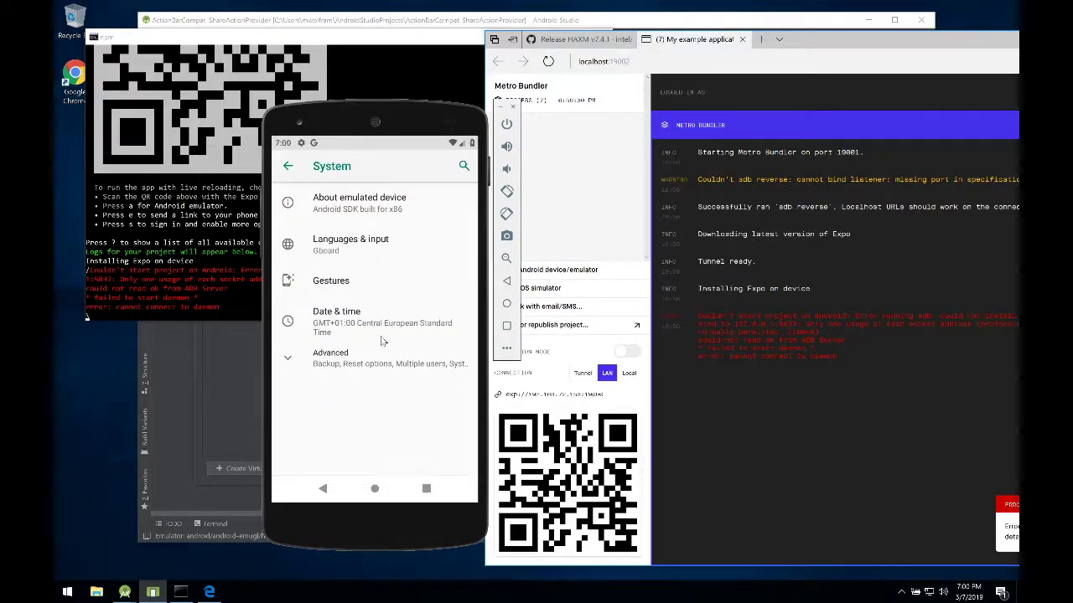
left_click(374, 215)
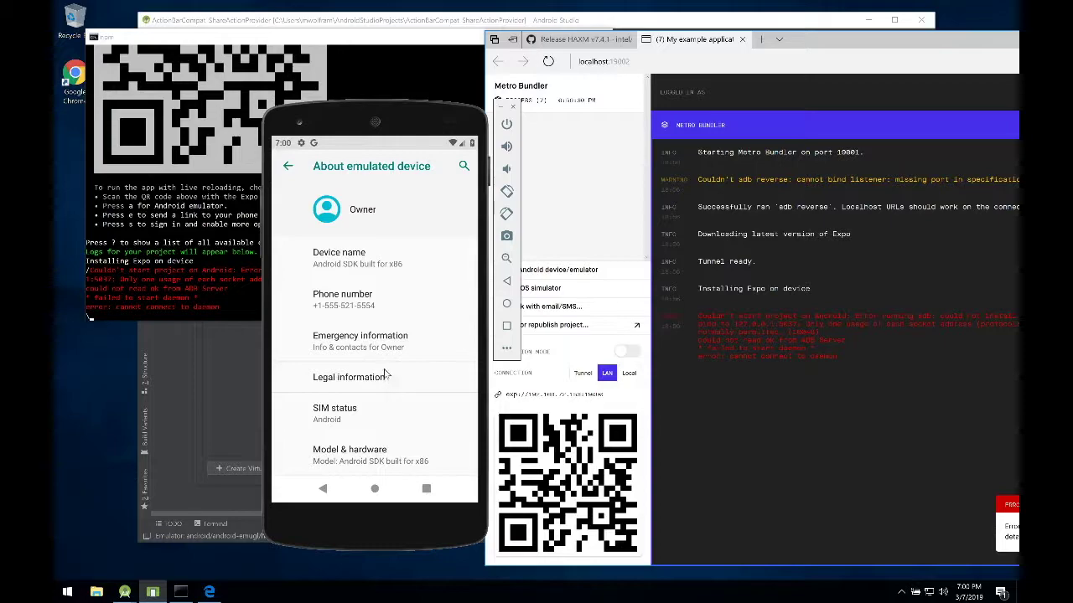
Step: Enable developer mode on the emulated device through its build number entry
left_click_drag(367, 331, 369, 288)
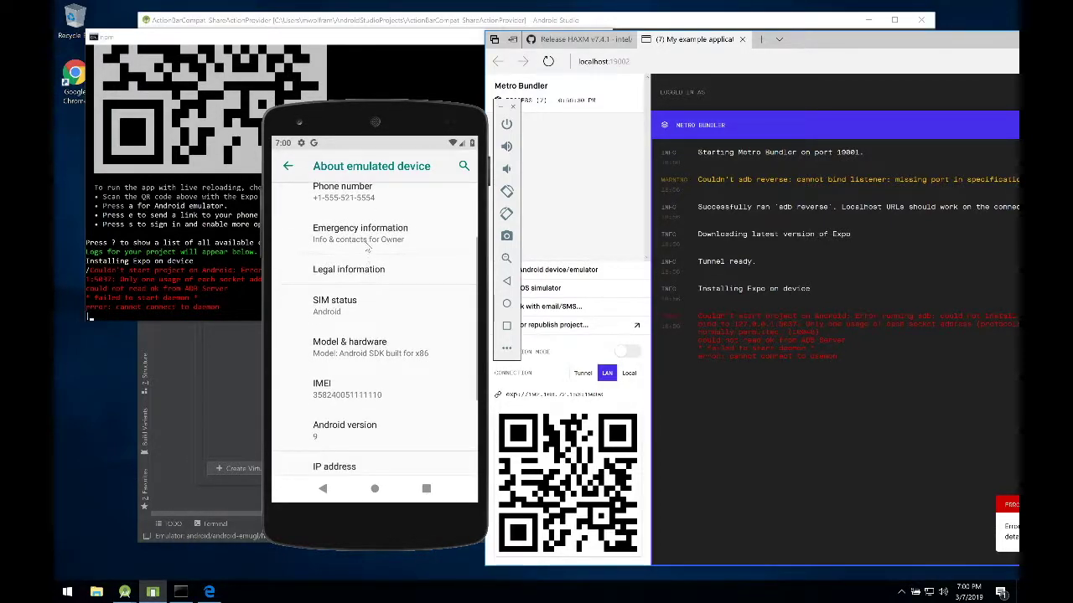
scroll(366, 352, "down", 3)
left_click(366, 460)
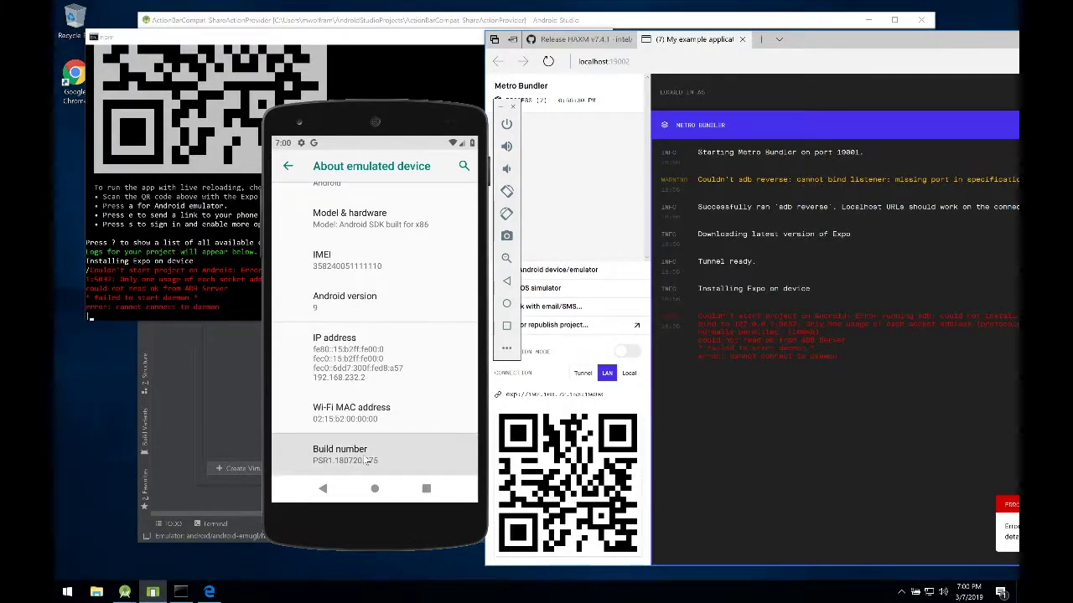
left_click(365, 460)
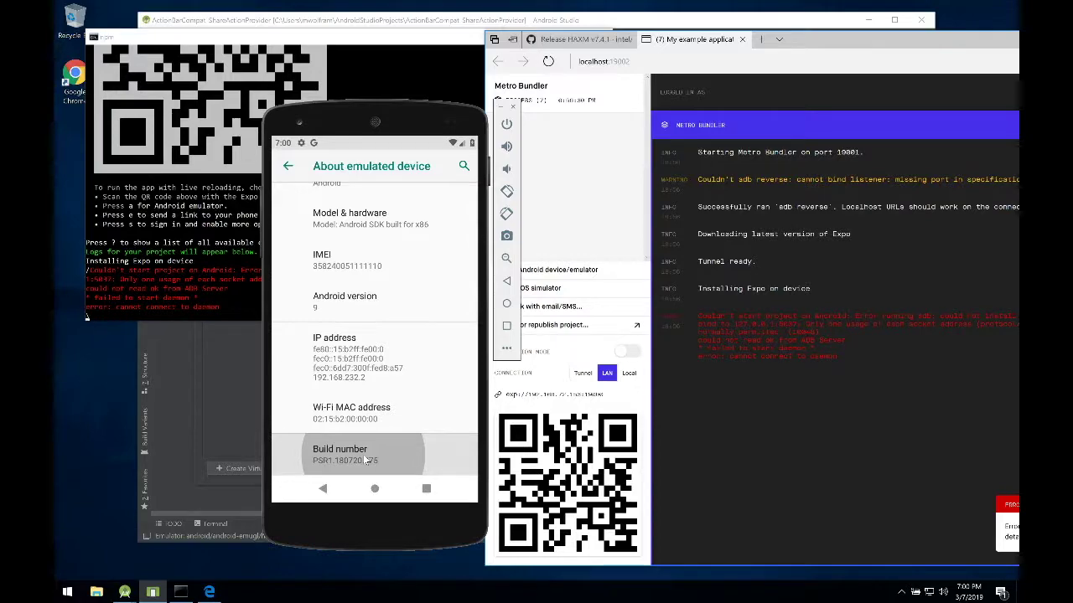
left_click(366, 460)
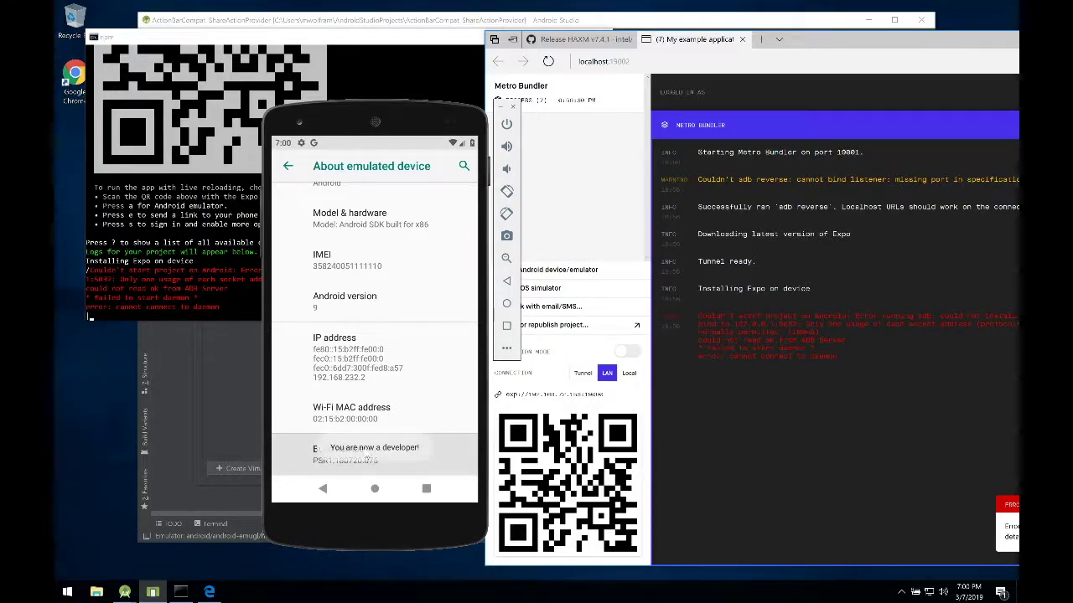
left_click(367, 460)
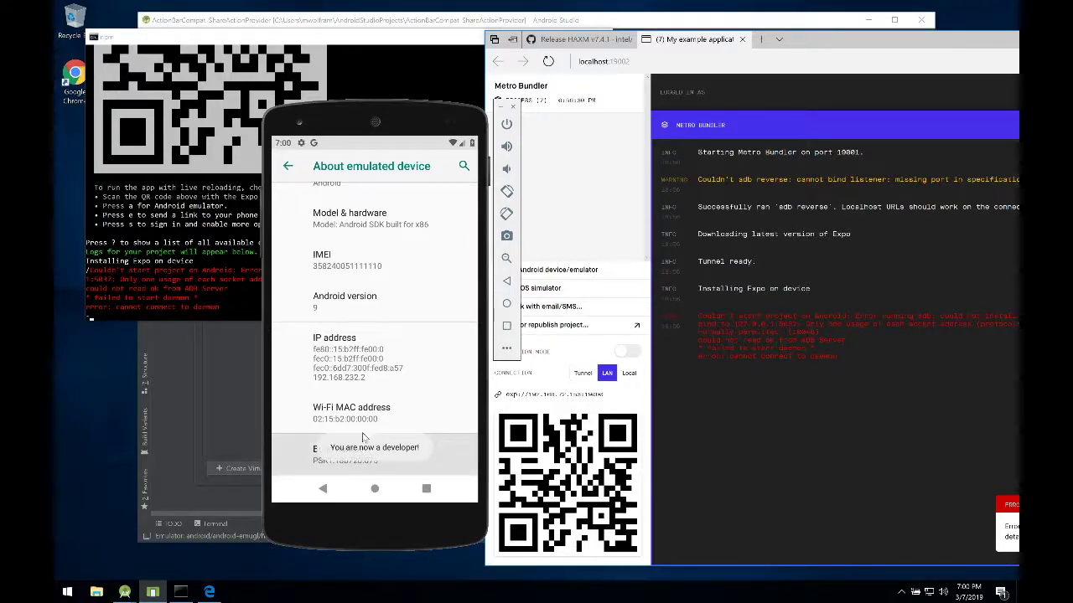
Step: Return to the main Settings list, postpone the device setup reminder to Tomorrow and dismiss the setup card
left_click(325, 489)
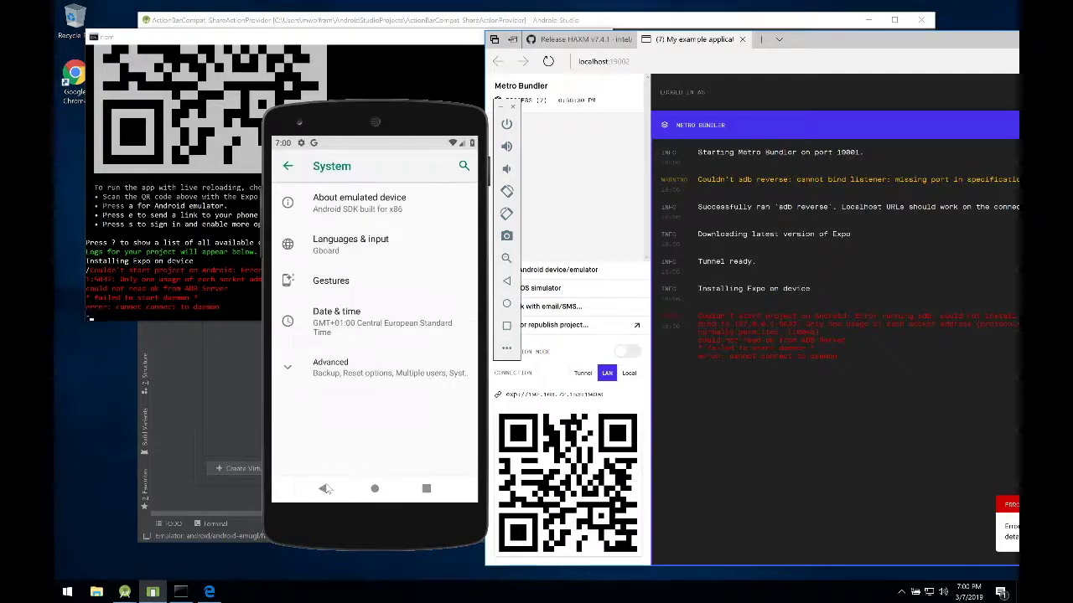
left_click(325, 488)
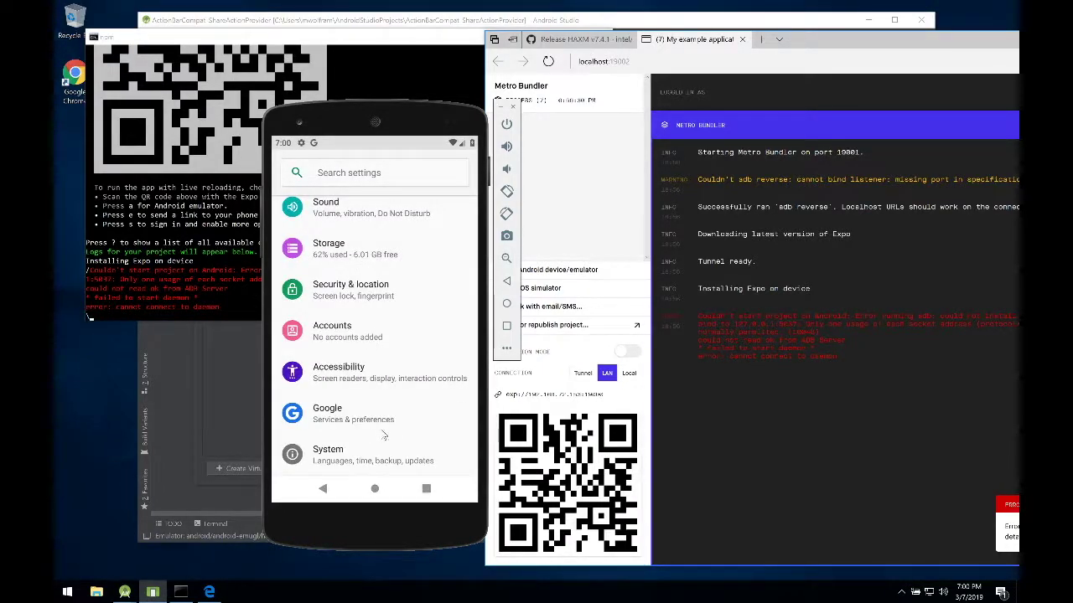
scroll(360, 250, "up", 5)
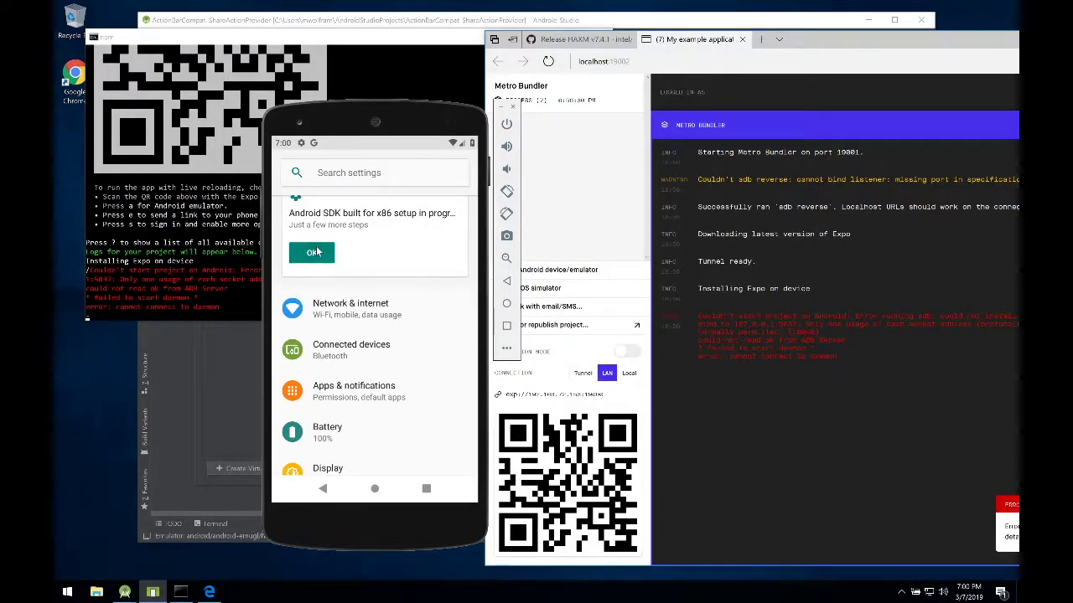
left_click(315, 253)
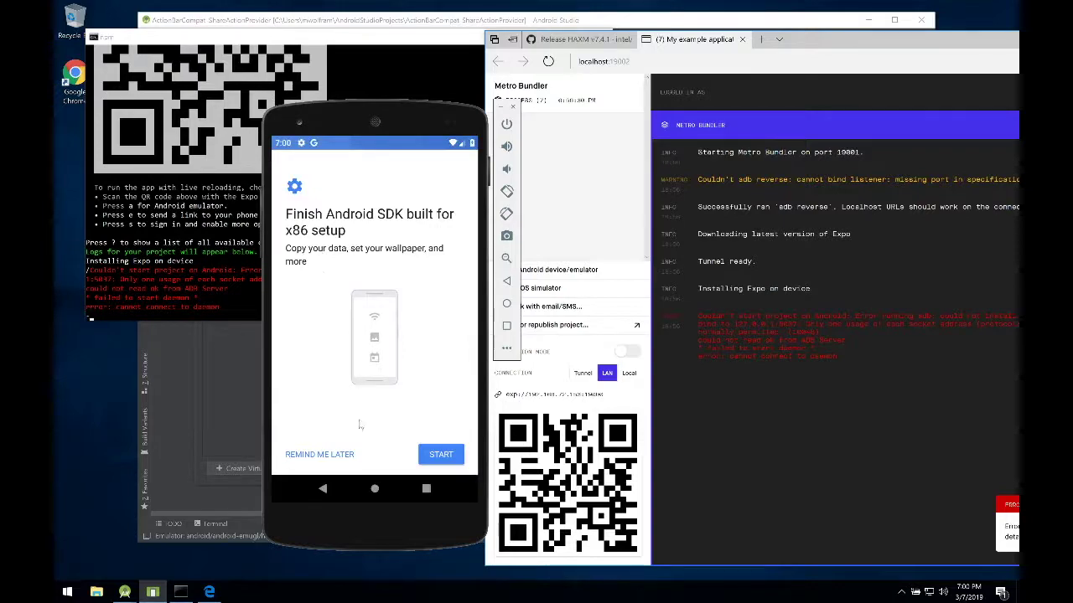
left_click(320, 456)
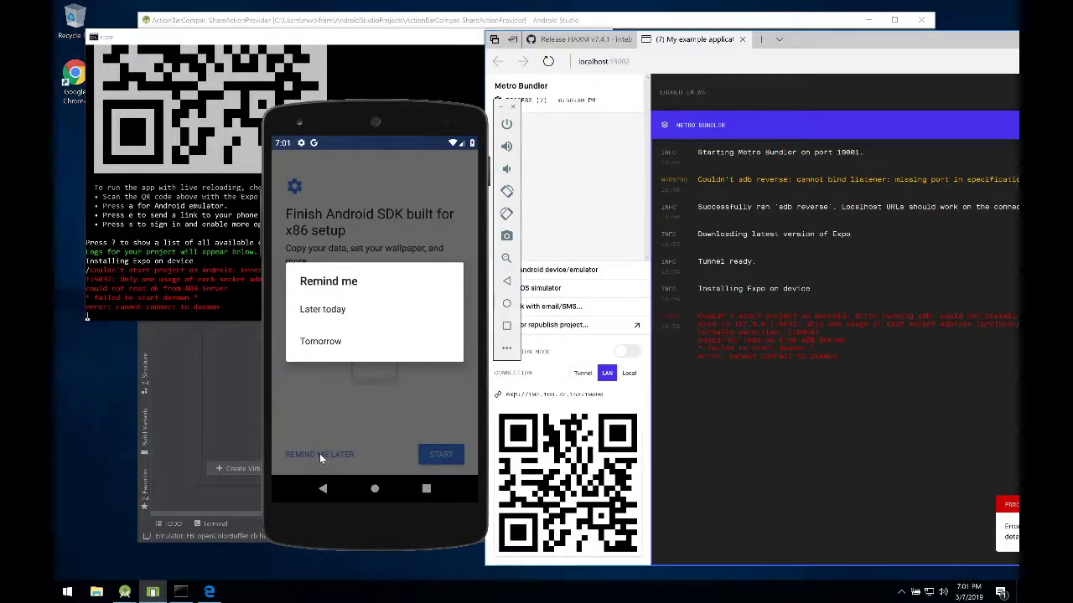
left_click(403, 356)
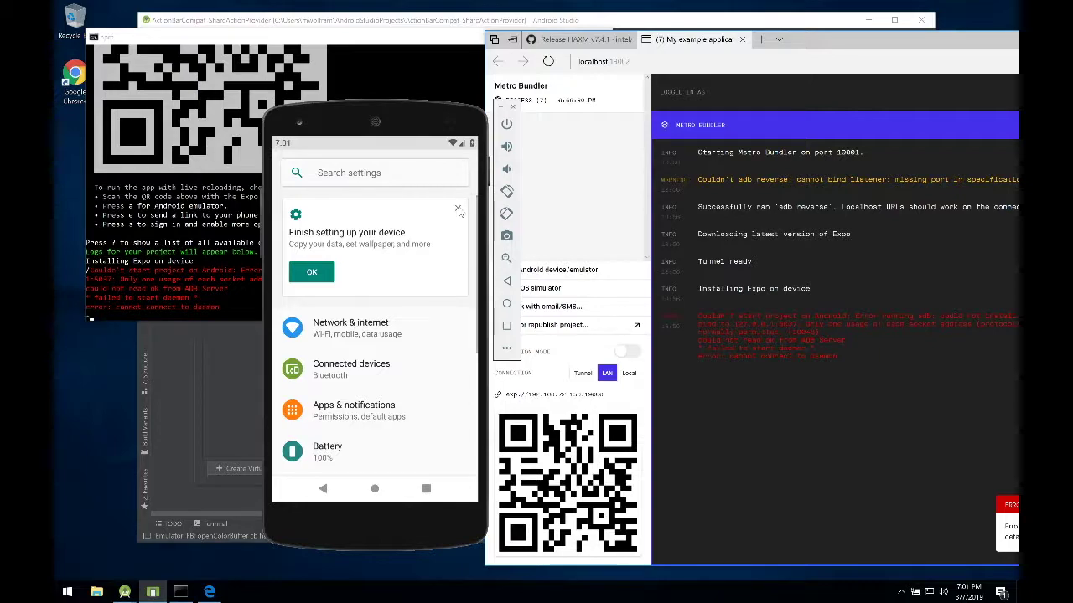
left_click(458, 209)
left_click(346, 331)
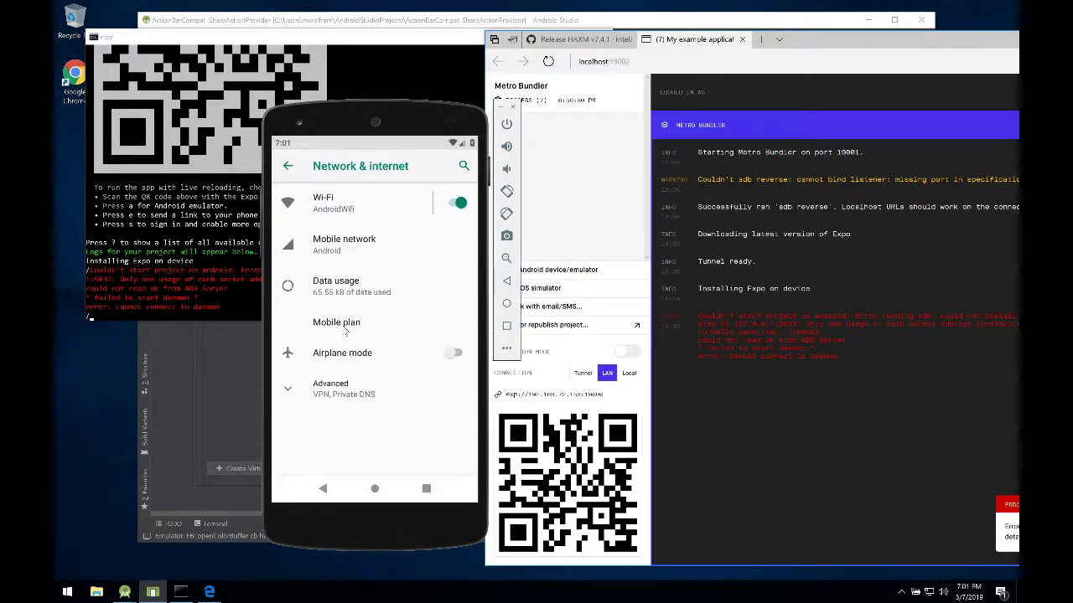
left_click(320, 496)
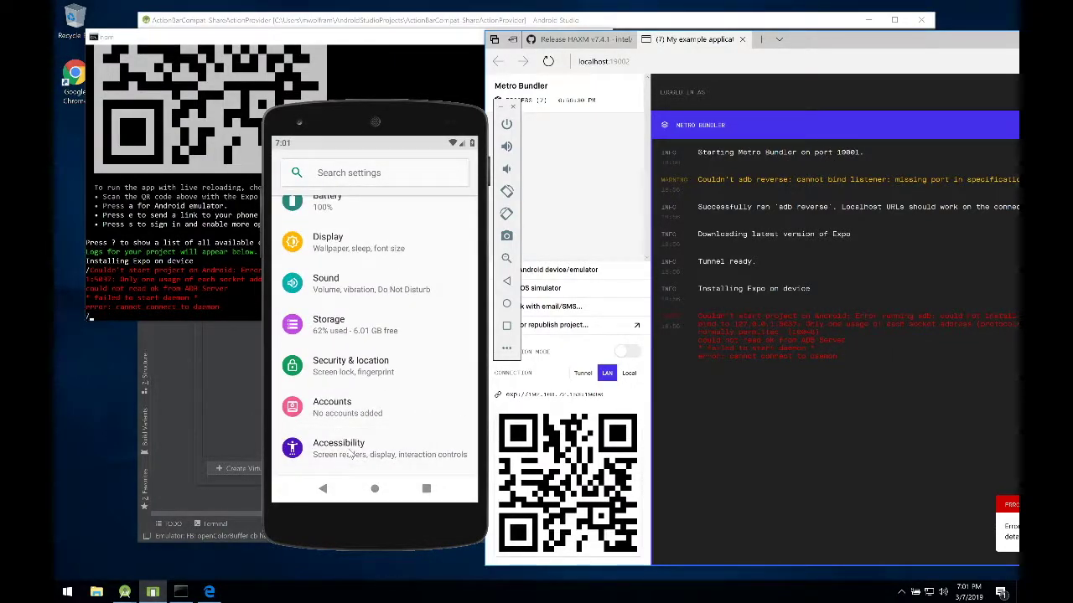
left_click(318, 468)
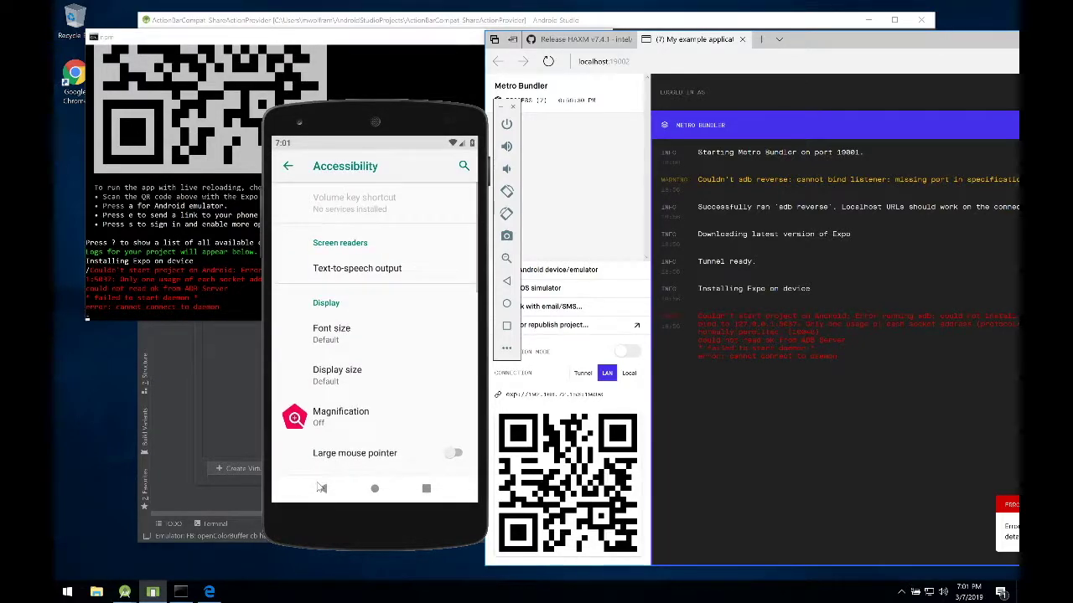
left_click(321, 488)
Step: Open Developer options from the advanced System settings of the emulated device
scroll(328, 204, "down", 2)
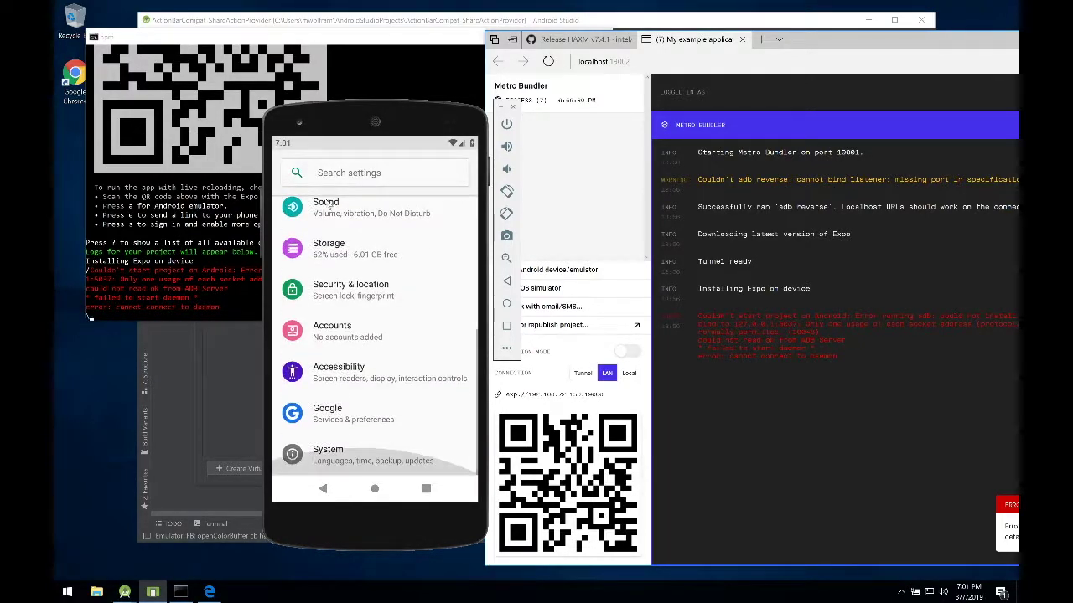
left_click(356, 454)
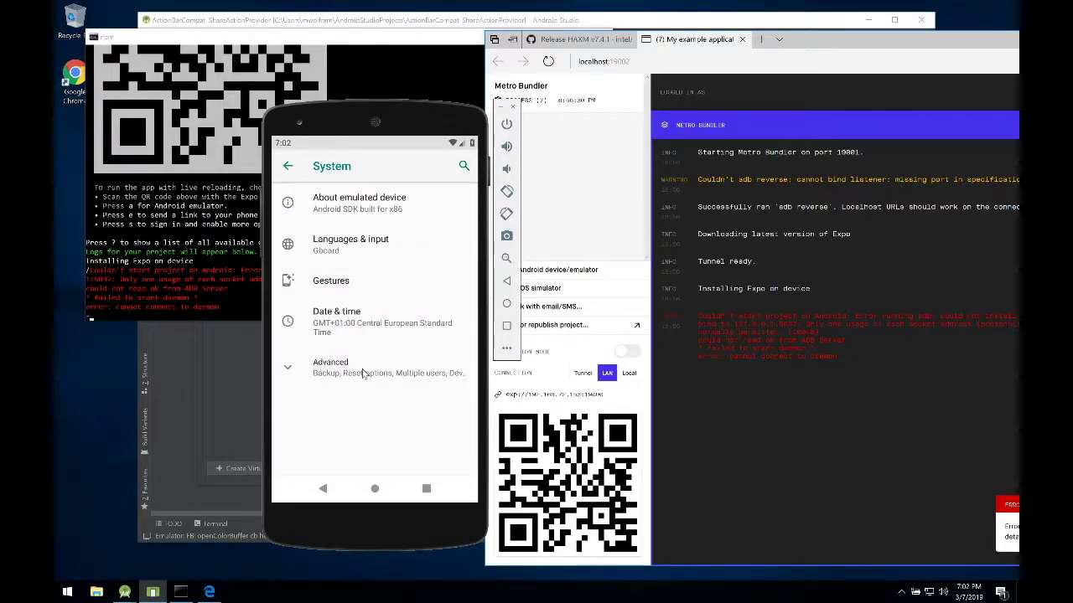
left_click(363, 374)
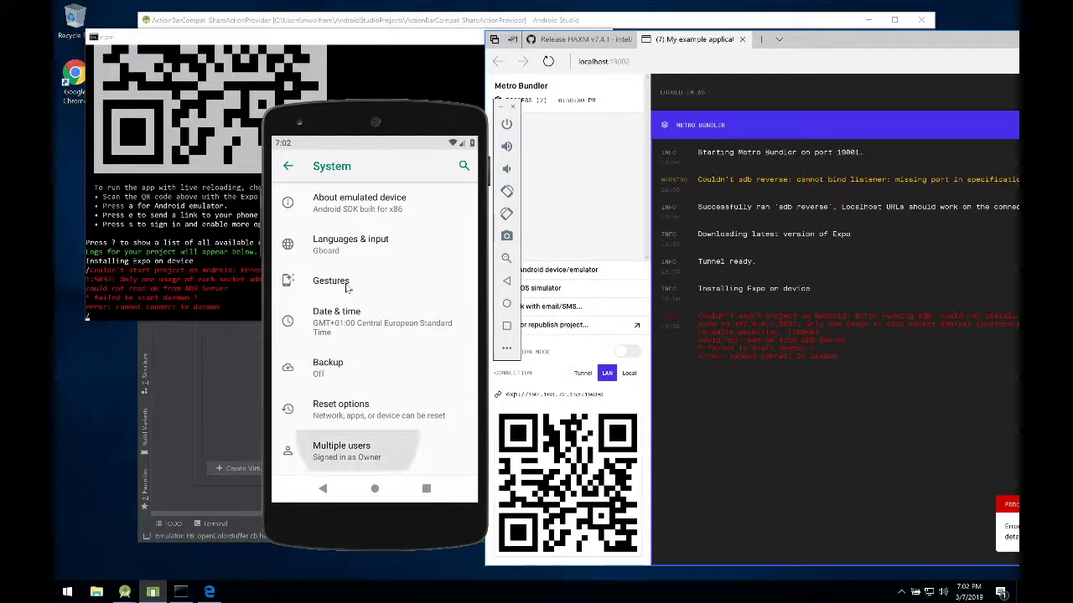
scroll(346, 285, "down", 2)
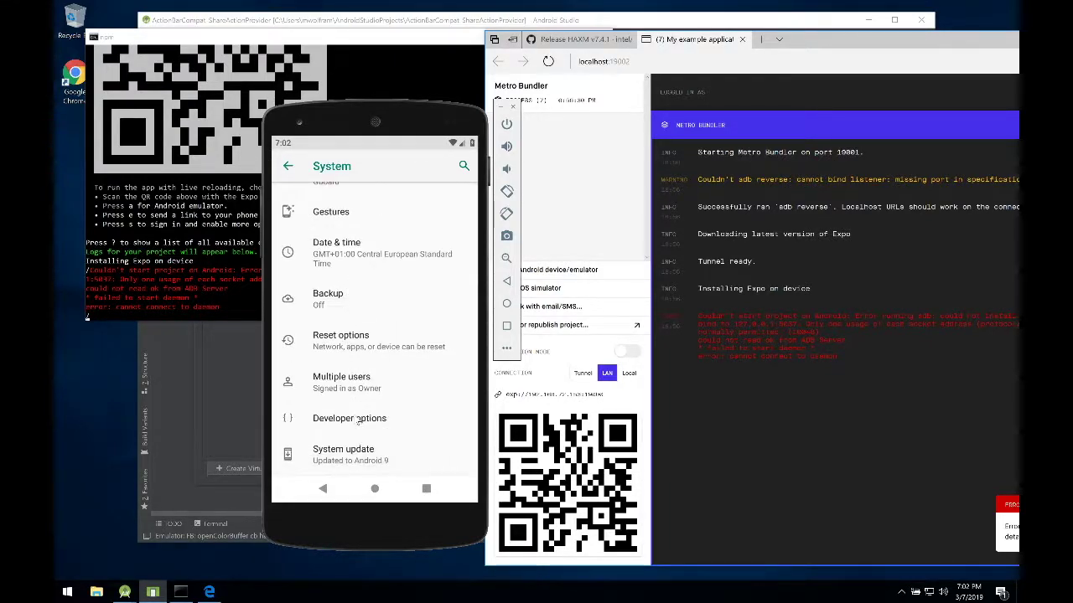
left_click(406, 421)
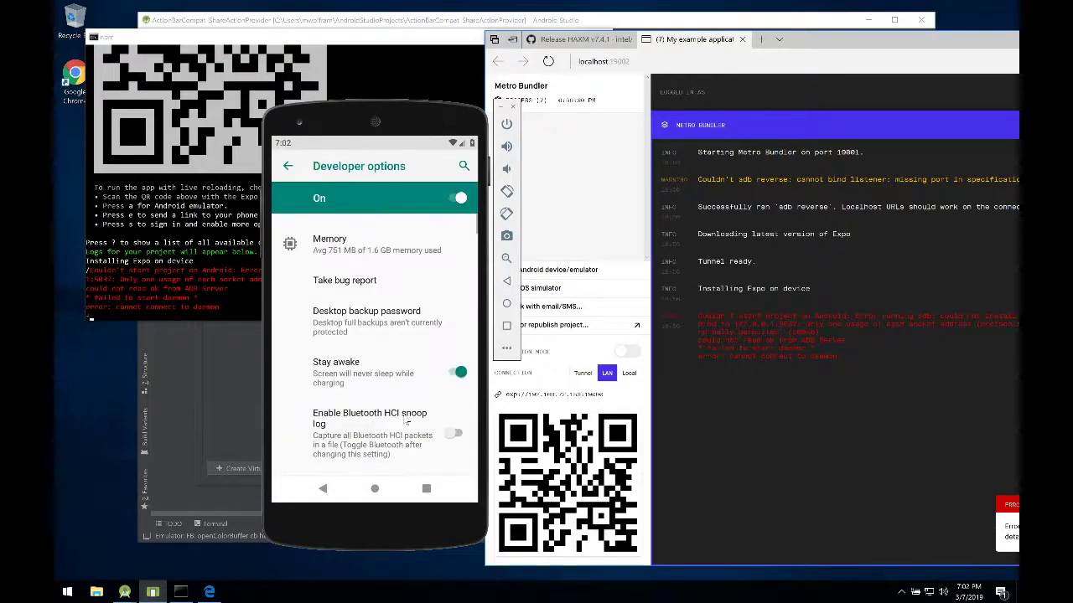
Step: Examine the debugging and networking settings in Developer options, including USB debugging
scroll(401, 428, "down", 5)
scroll(394, 441, "down", 3)
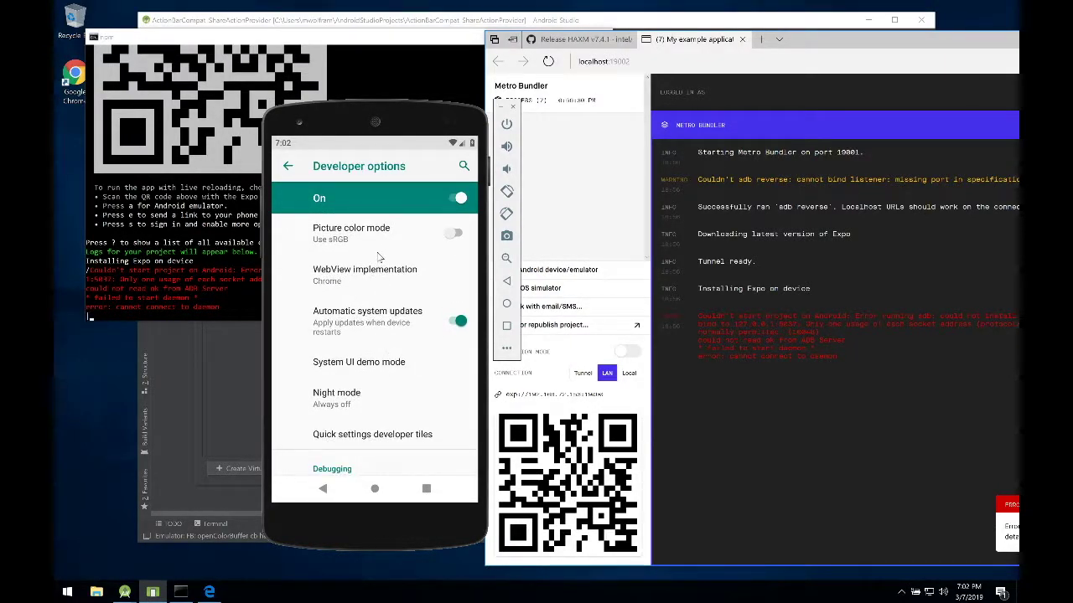
scroll(378, 258, "down", 3)
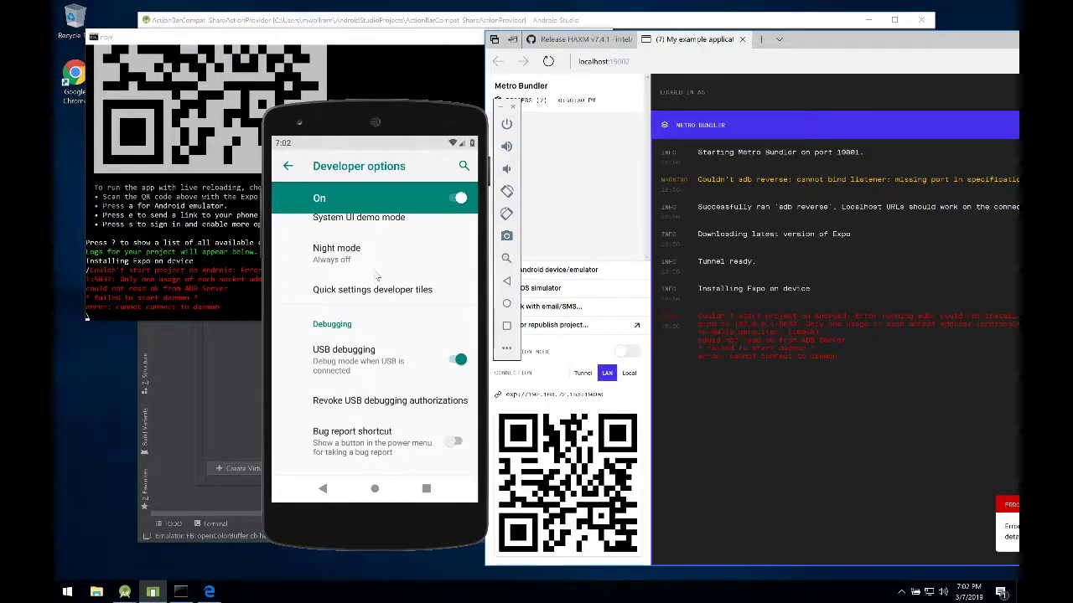
scroll(377, 277, "down", 2)
scroll(341, 216, "down", 2)
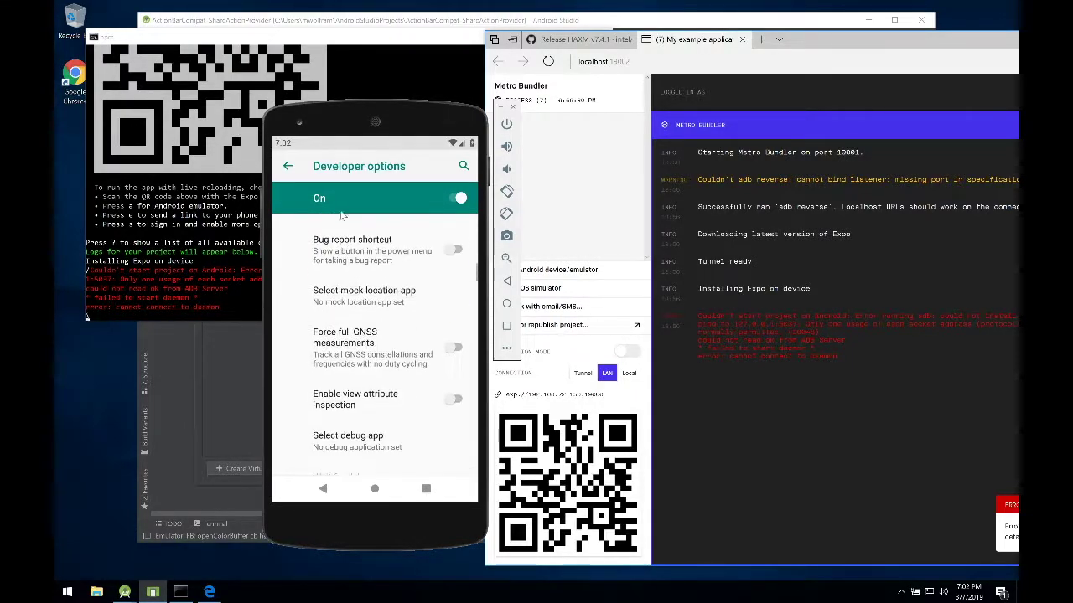
scroll(341, 216, "down", 6)
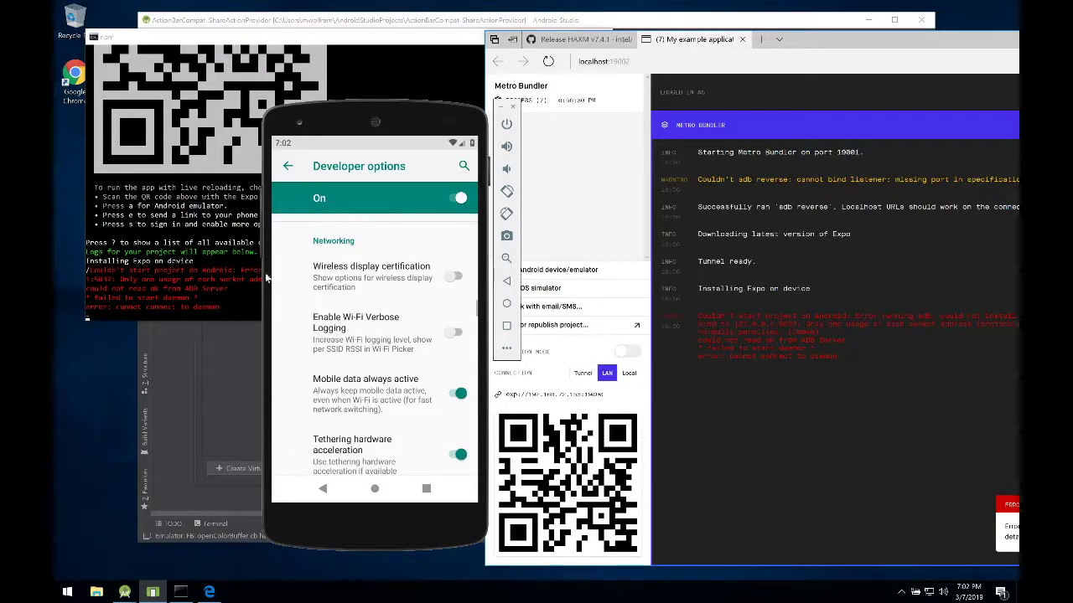
Step: Select the adb daemon error in the npm console and look it up on Stack Overflow in Chrome on the Mac
left_click(172, 260)
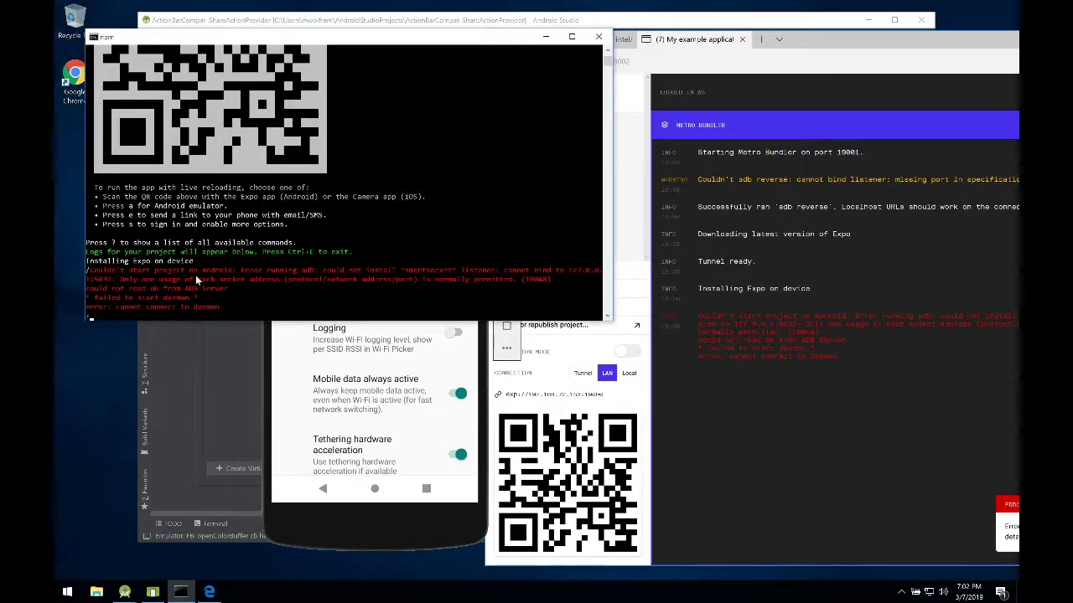
left_click_drag(88, 270, 220, 307)
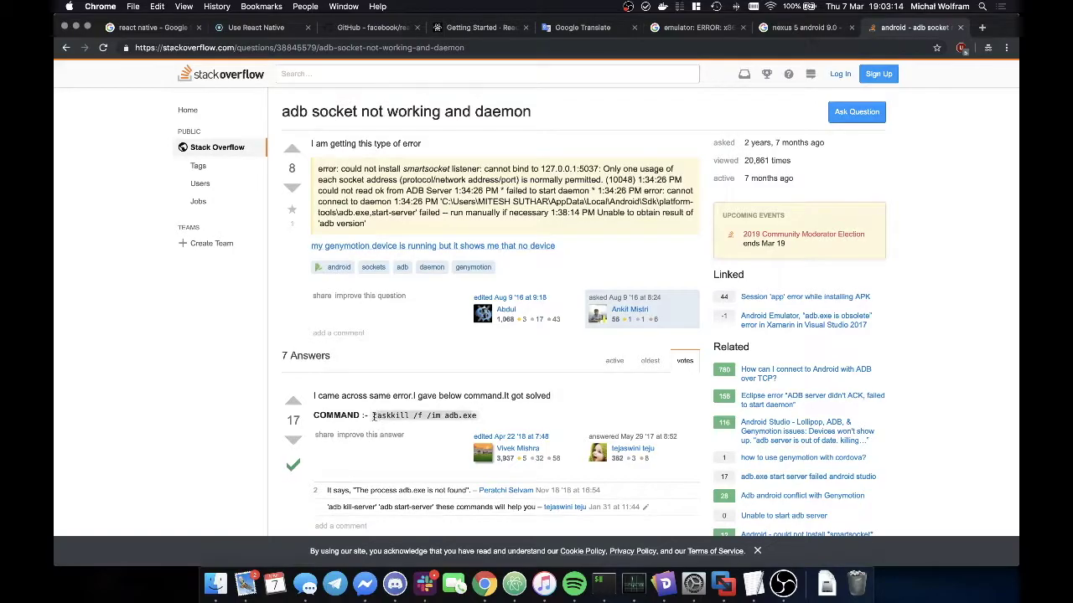
scroll(359, 404, "down", 5)
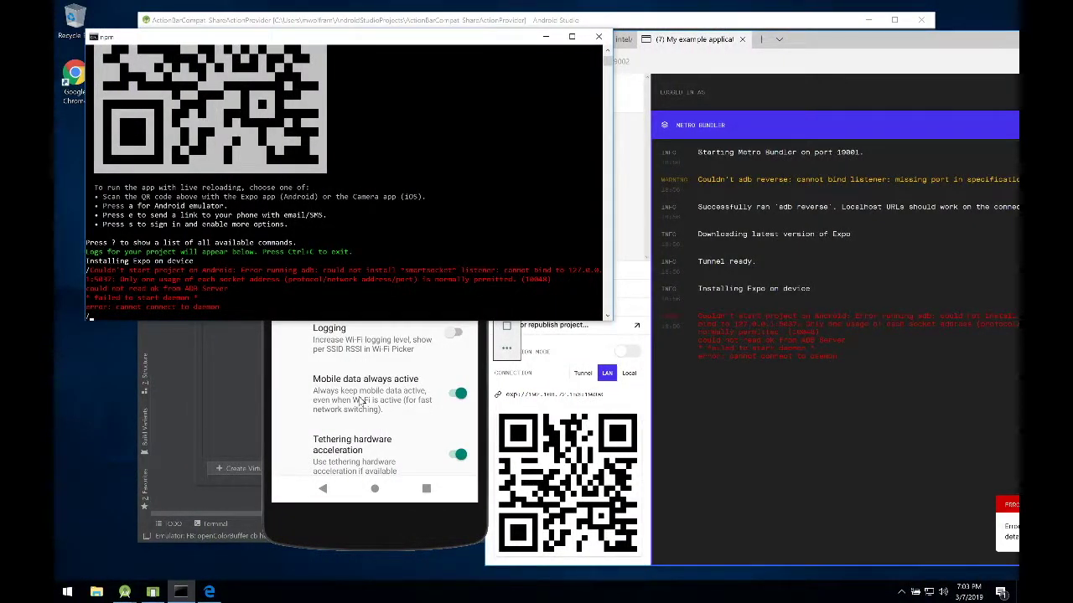
Step: Return the emulated device to its home screen and open a second Command Prompt window
left_click(375, 501)
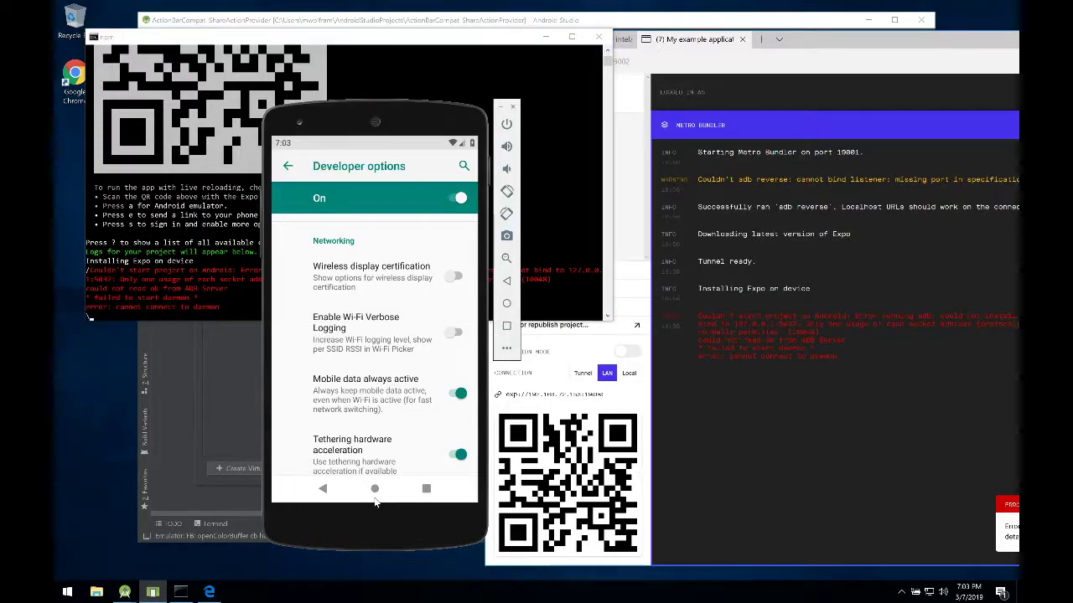
left_click(375, 494)
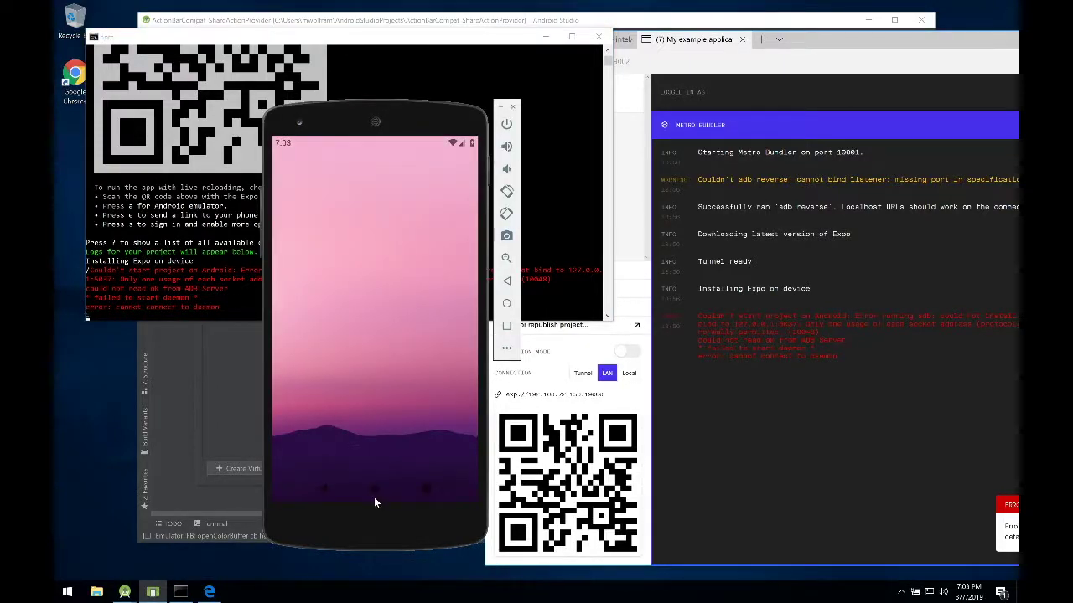
left_click(179, 594)
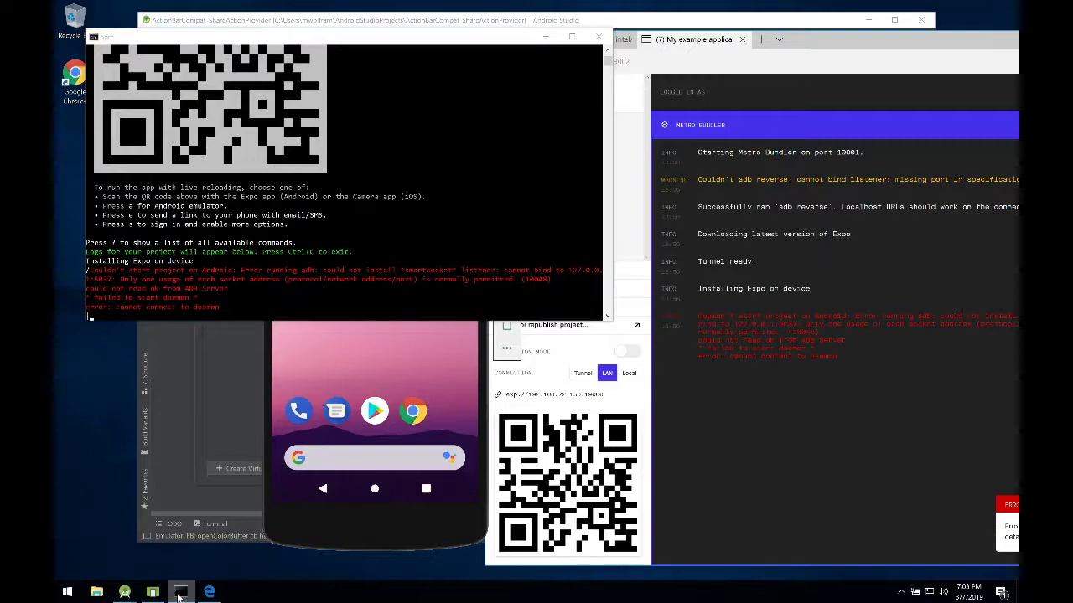
right_click(179, 593)
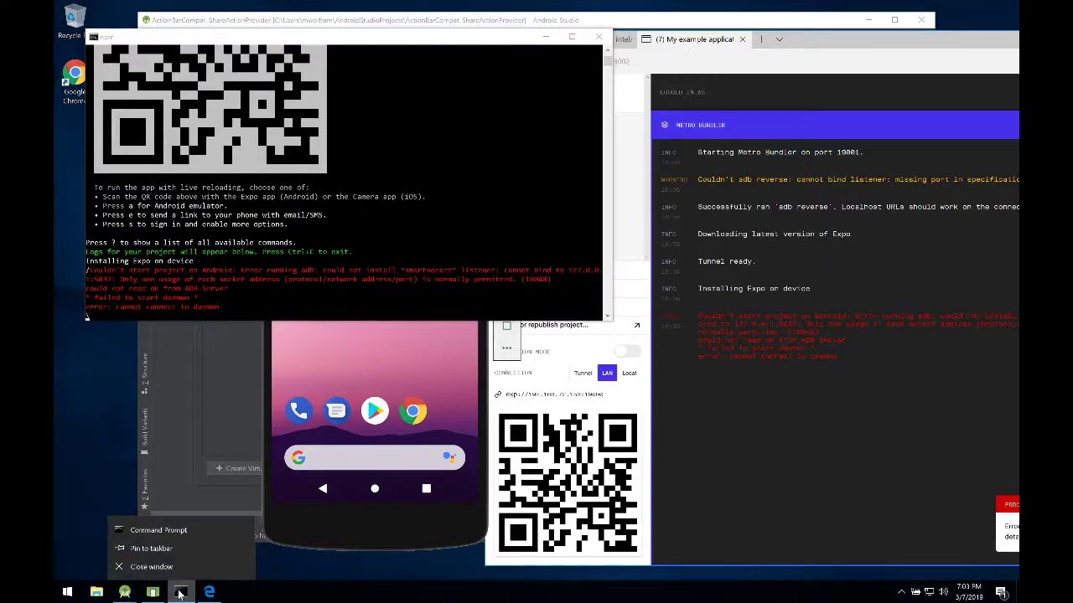
left_click(165, 537)
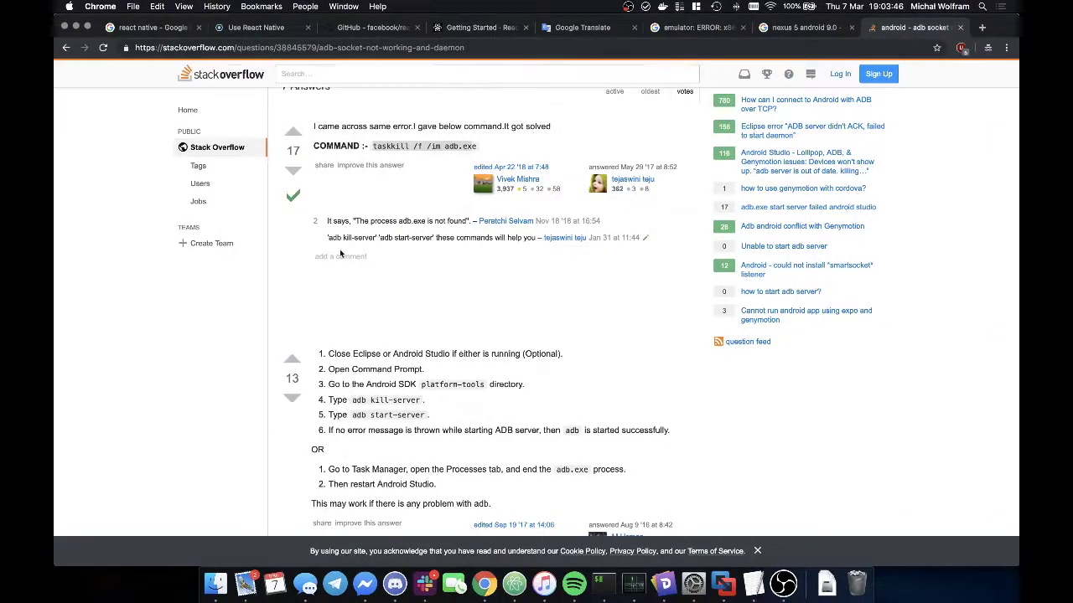
Step: Copy the taskkill command from the accepted Stack Overflow answer and run taskkill /f /im adb.exe in the new Command Prompt
right_click(407, 149)
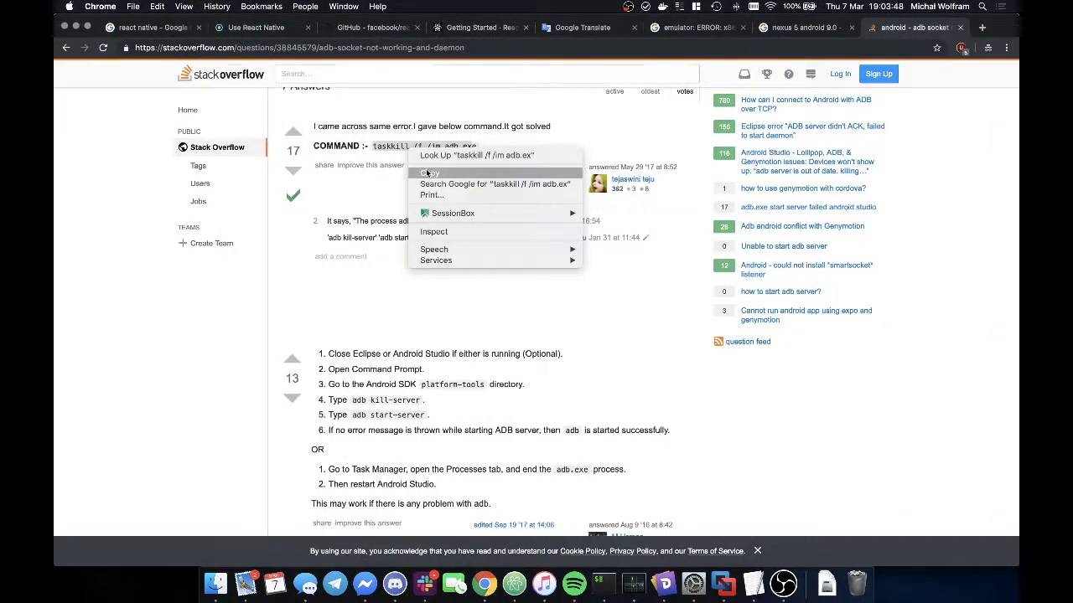
left_click(427, 173)
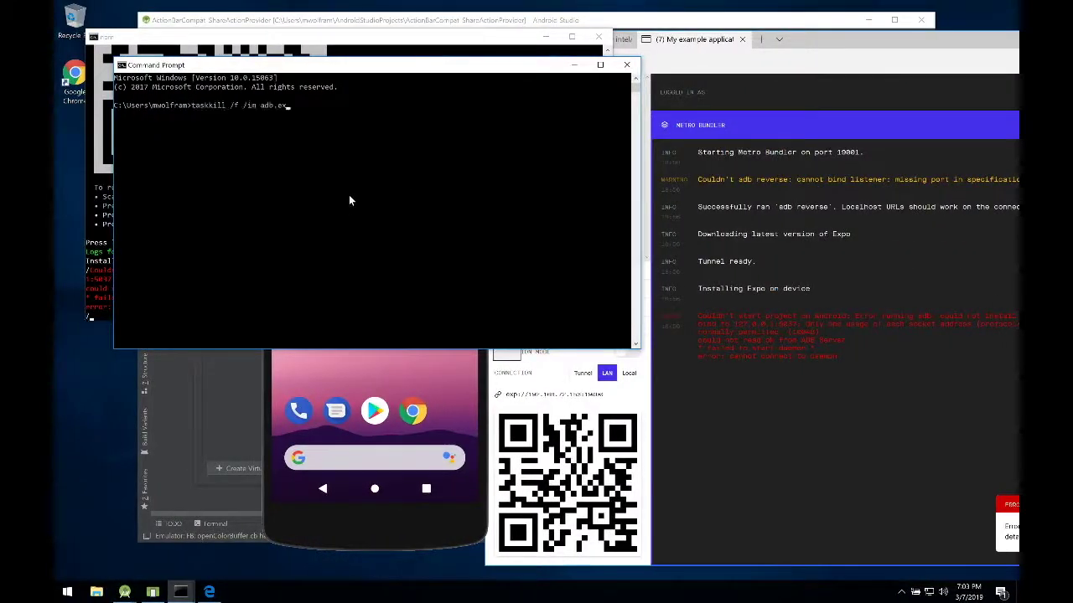
key("Return")
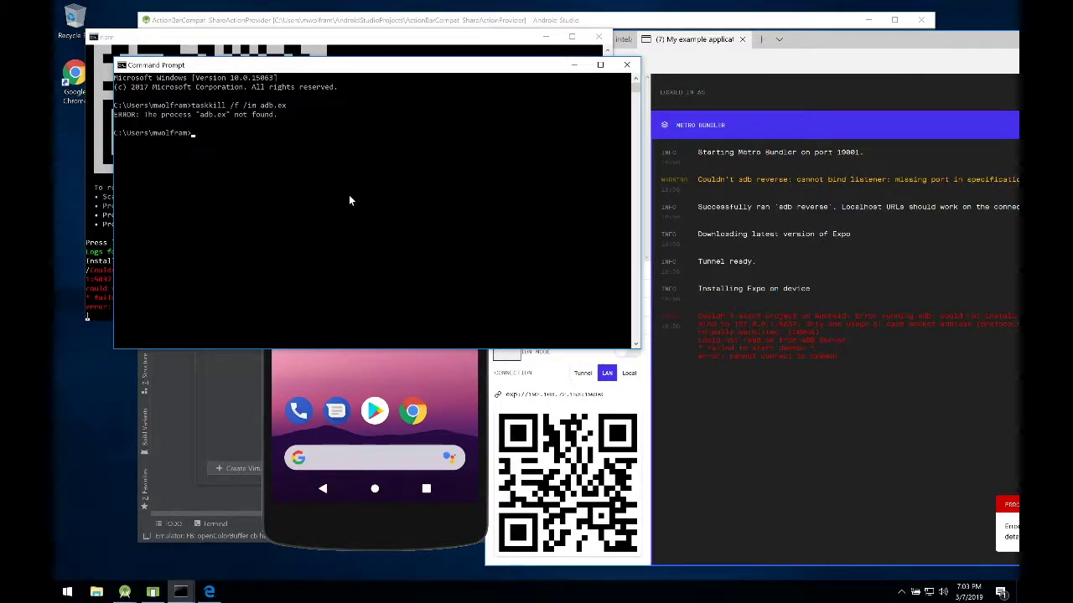
key("Up")
type("e")
key("Return")
key("ctrl+Left")
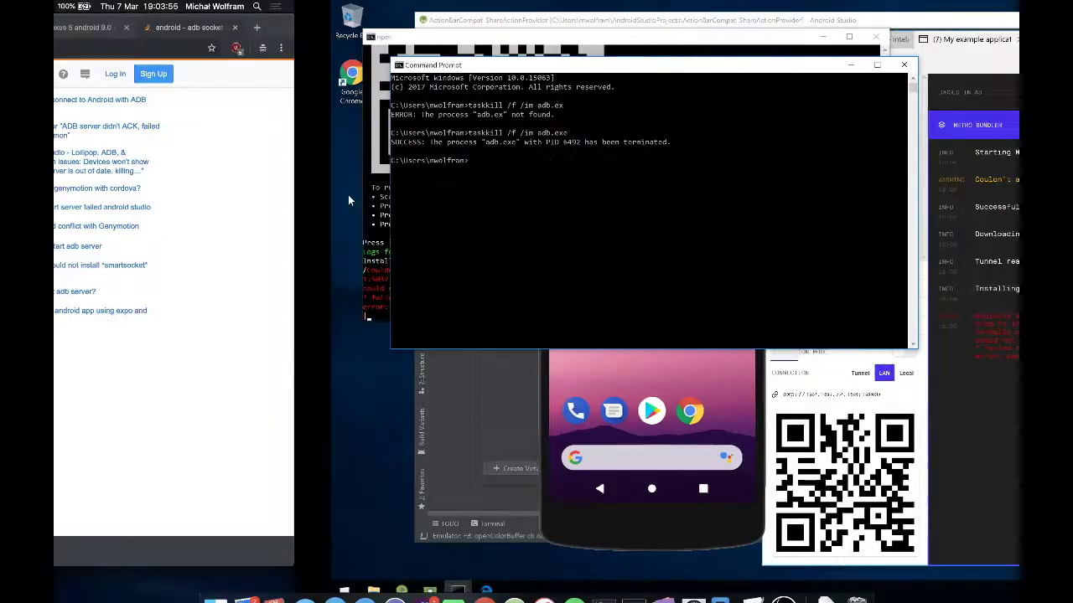
key("ctrl+Right")
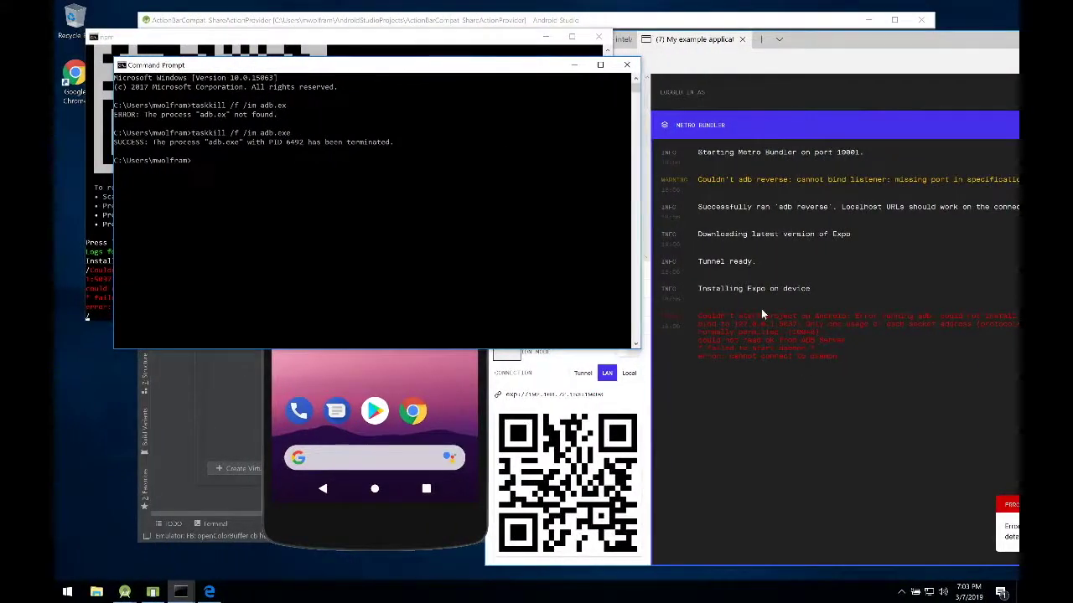
Step: Run the project on the Android device/emulator from Expo DevTools and bring the npm console forward
left_click(557, 270)
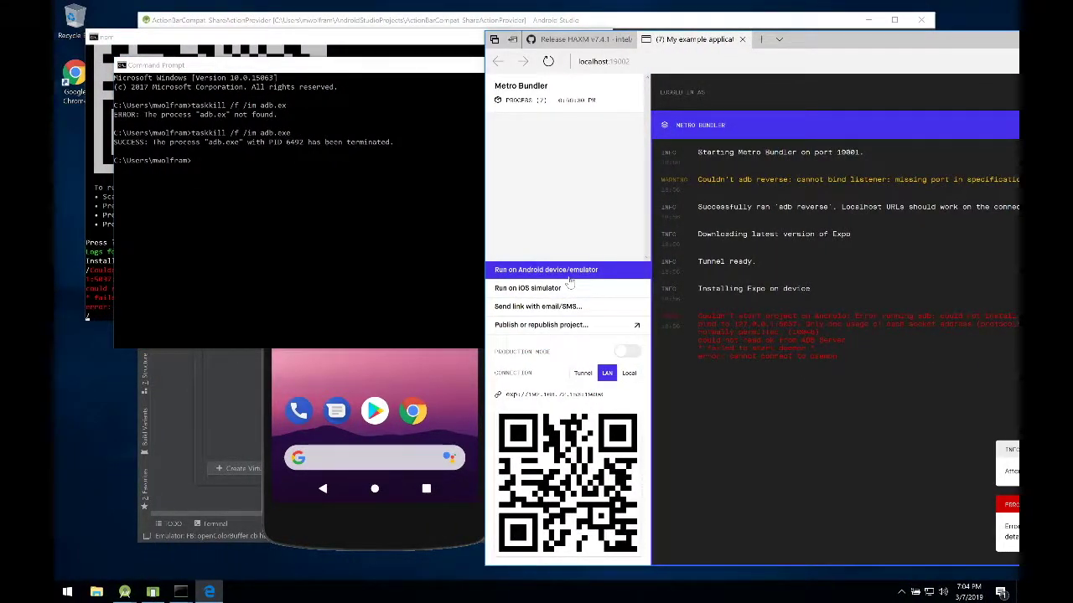
left_click(570, 283)
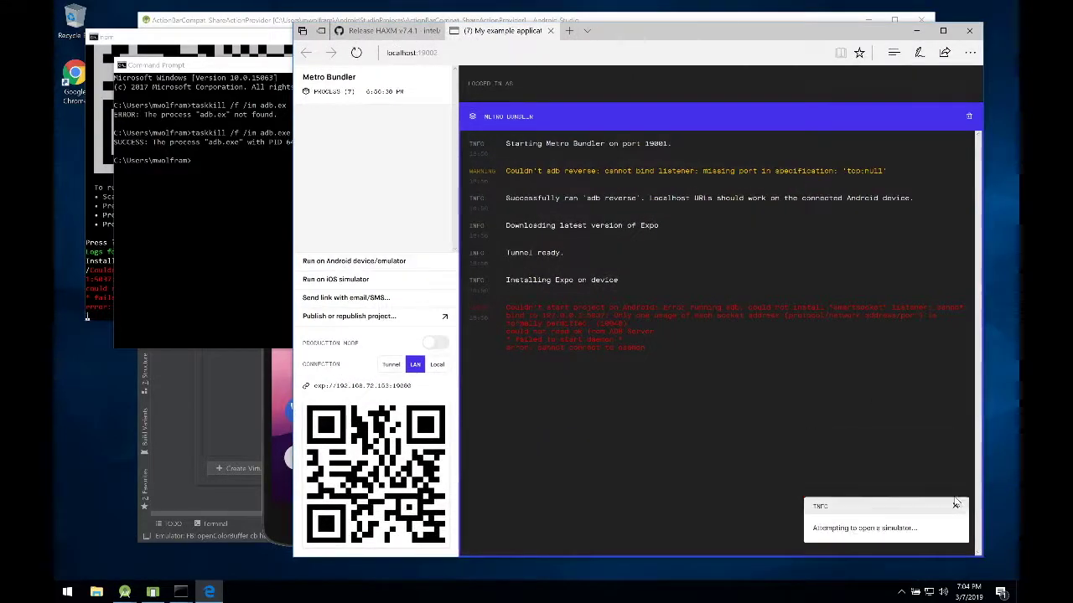
left_click(94, 304)
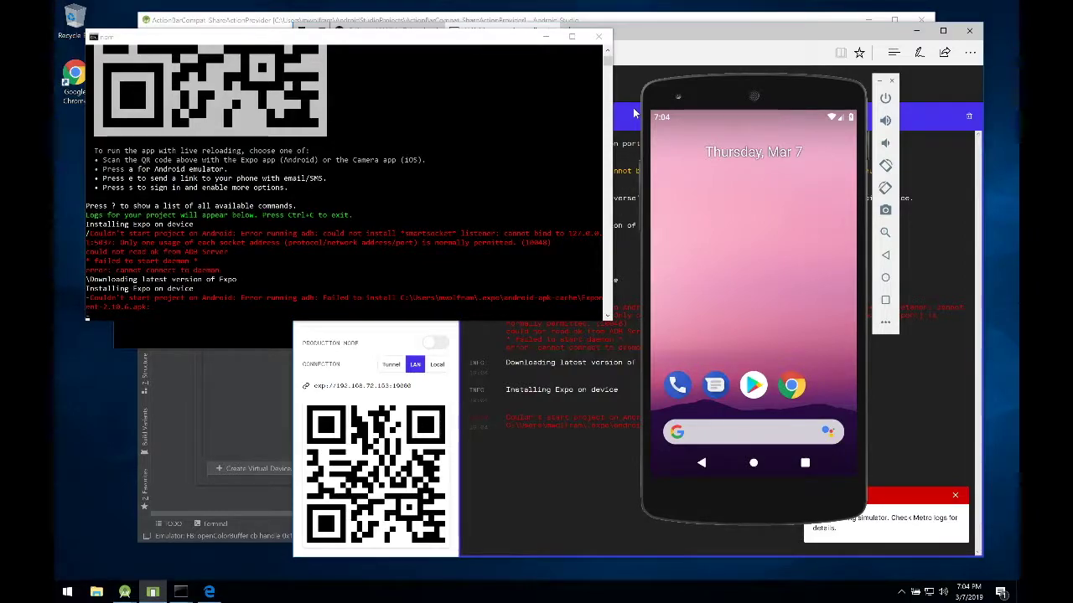
Step: Copy the Exponent APK install error from the npm console and search Google for it in a new Chrome tab on the Mac
left_click(105, 304)
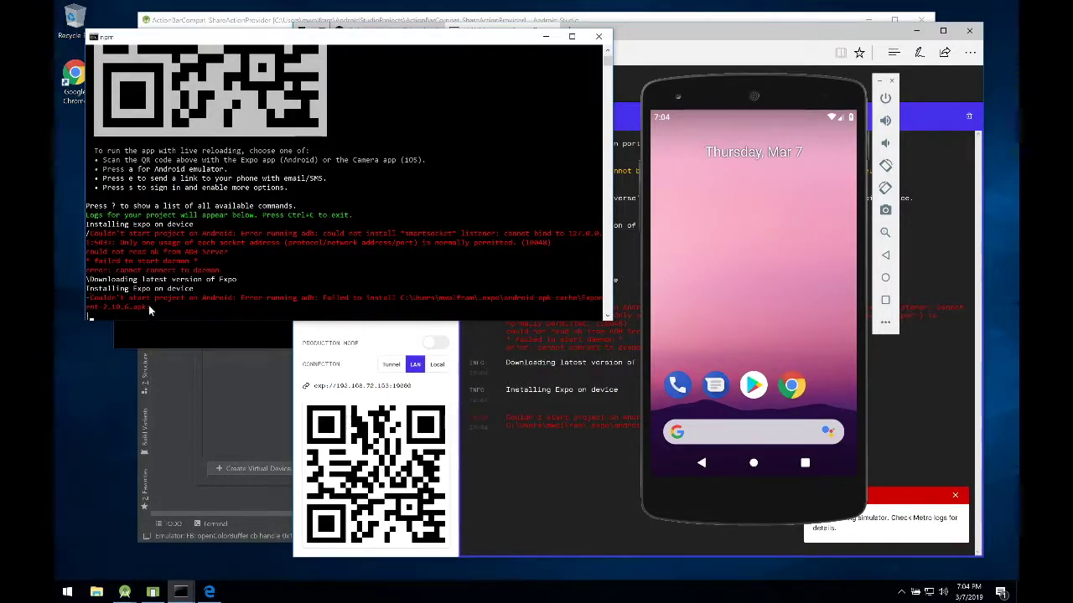
key("ctrl+Right")
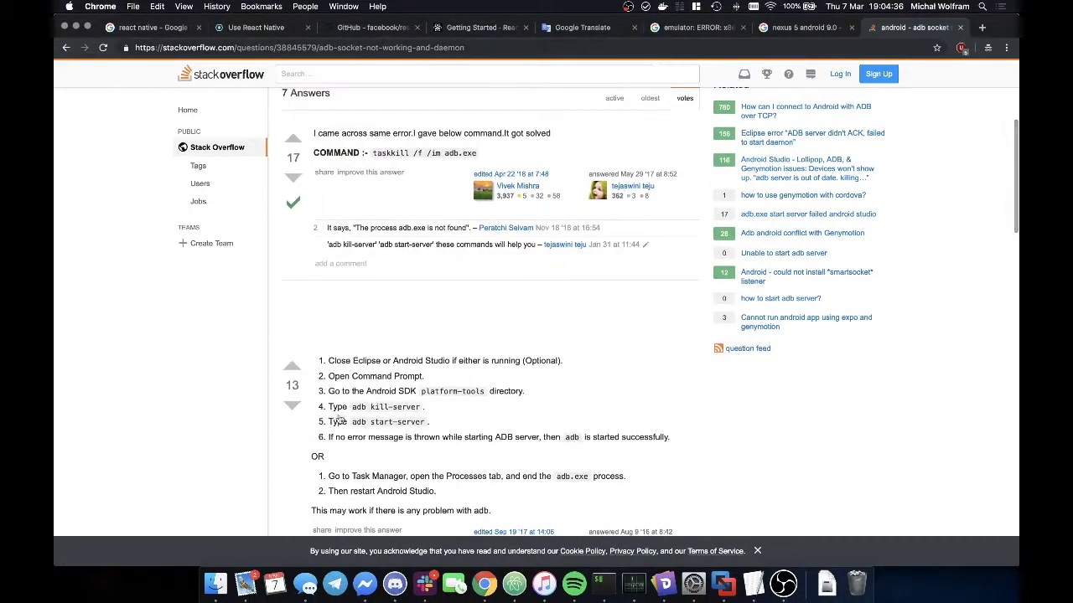
key("ctrl+t")
key("ctrl+v")
key("Return")
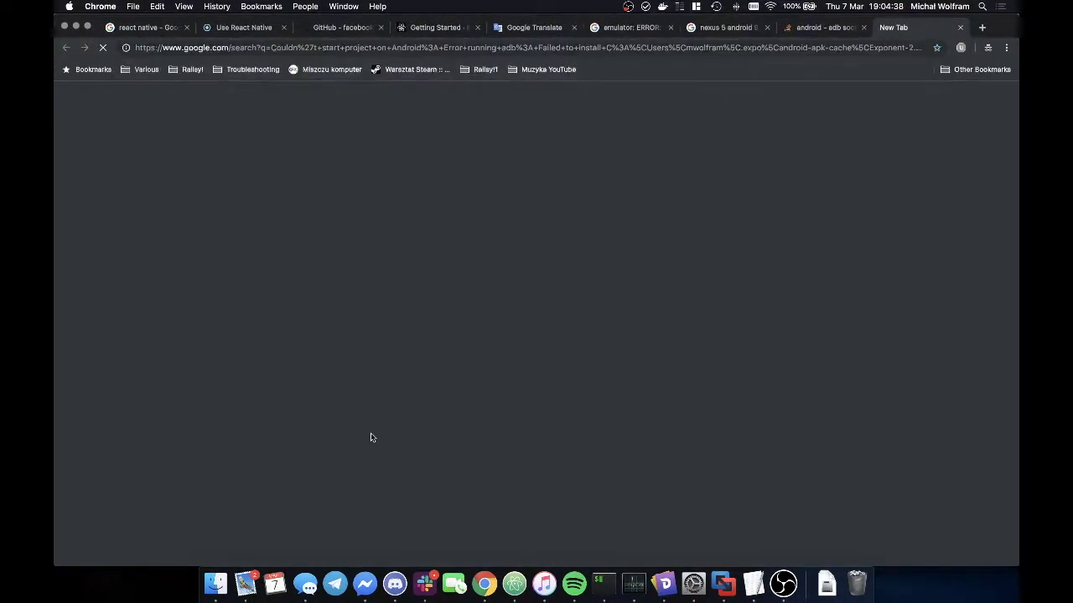
key("ctrl+Left")
key("ctrl+Right")
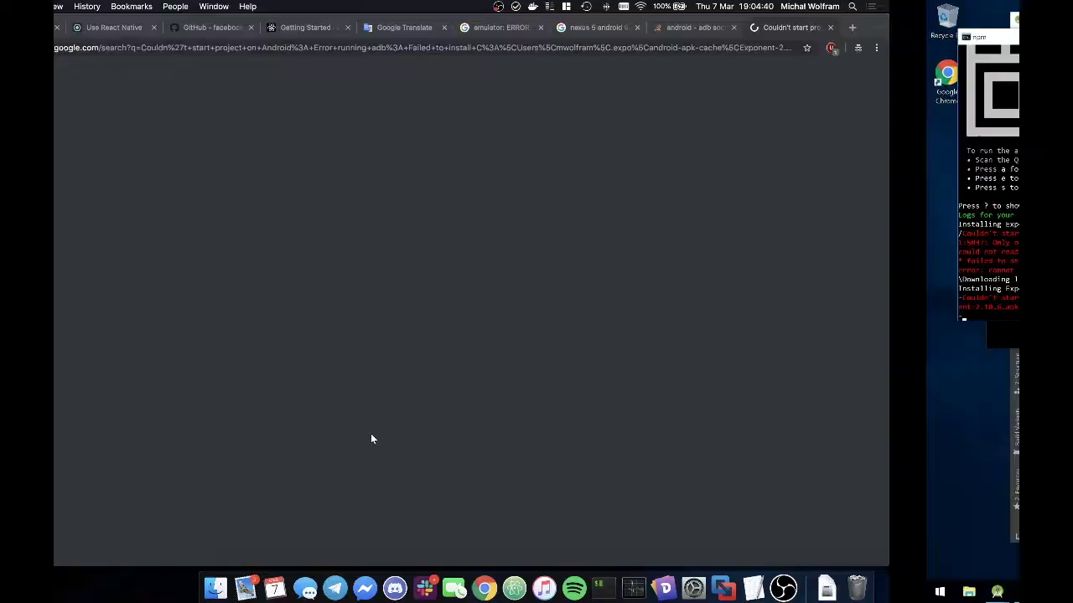
Step: Review the lower Stack Overflow answers about the adb conflict, return to Windows and exit Android Studio
key("ctrl+w")
scroll(370, 434, "down", 10)
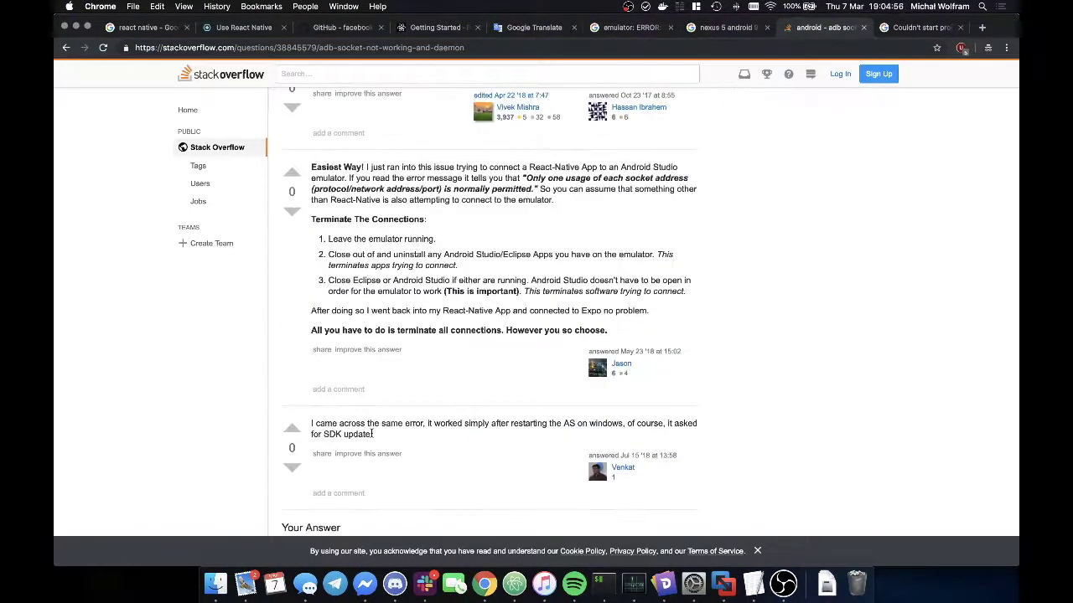
key("ctrl+Left")
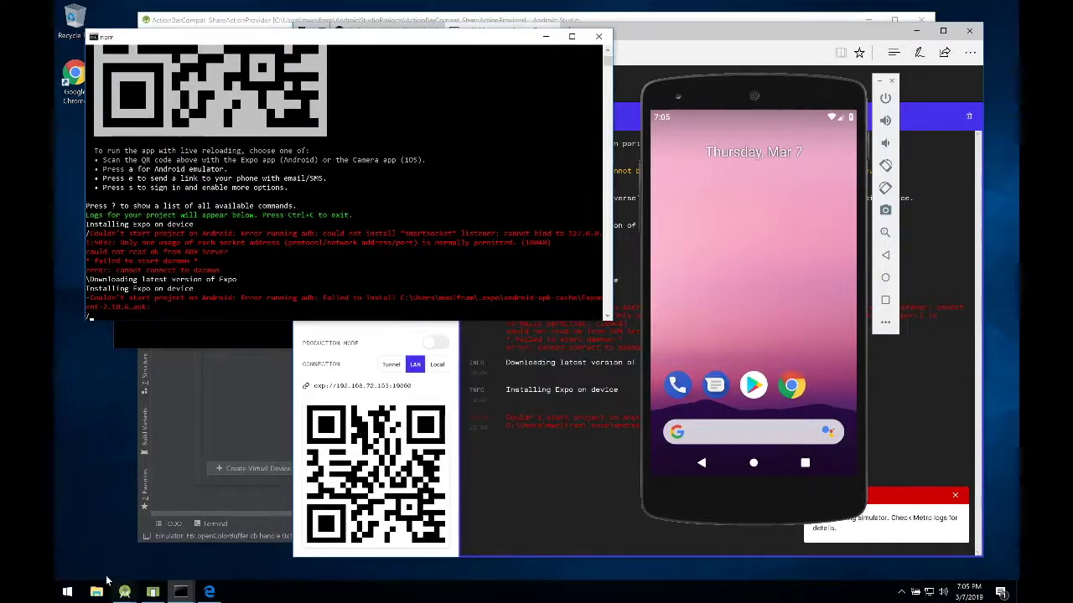
left_click(127, 594)
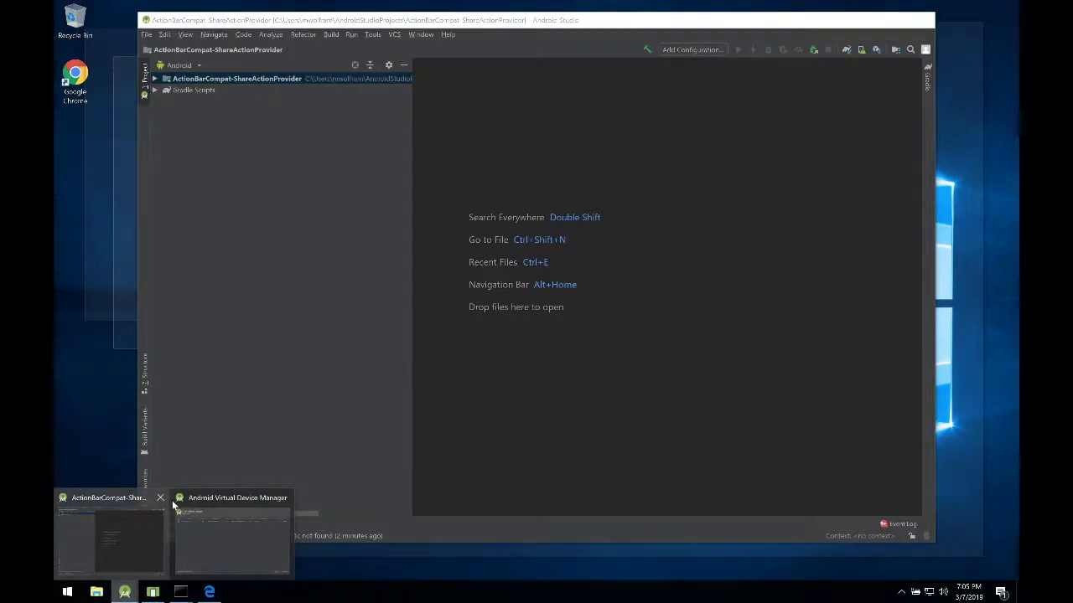
left_click(160, 497)
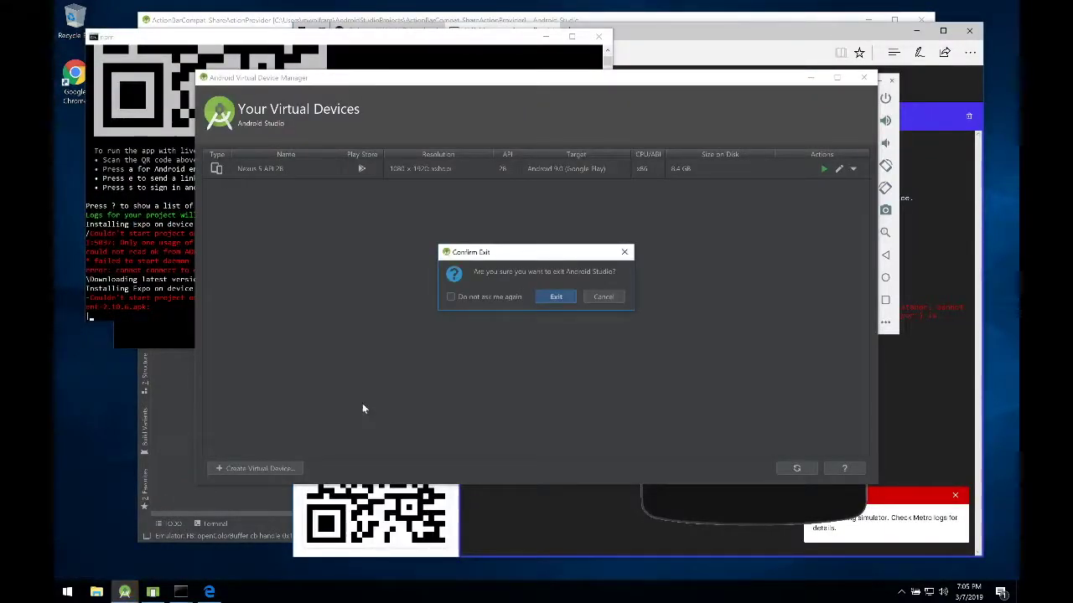
left_click(552, 299)
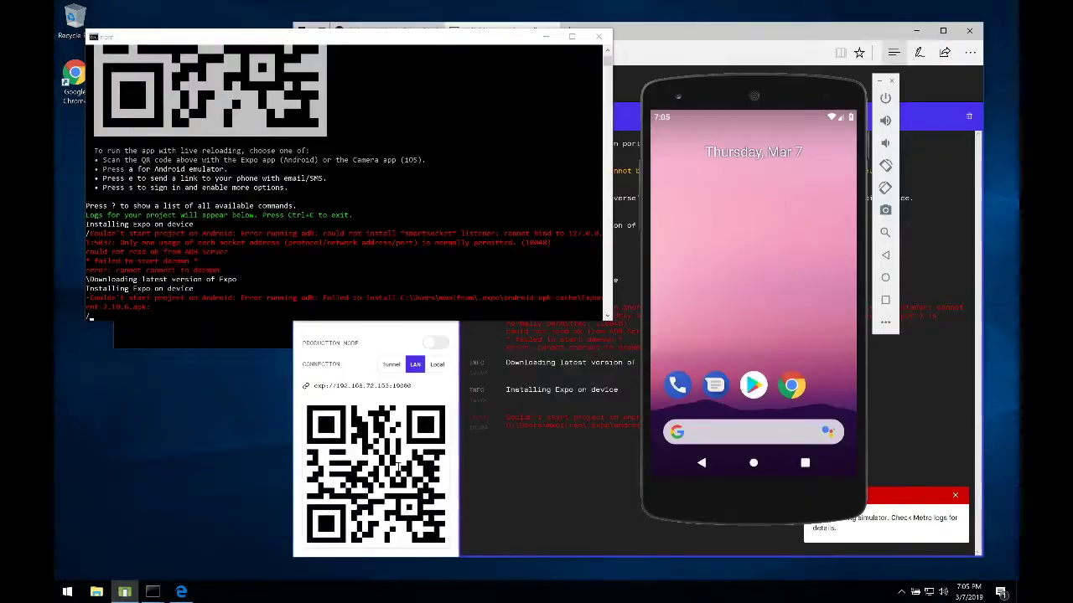
Step: Stop the packager, restart MyApplication with expo start and run it on the Android emulator
left_click(355, 215)
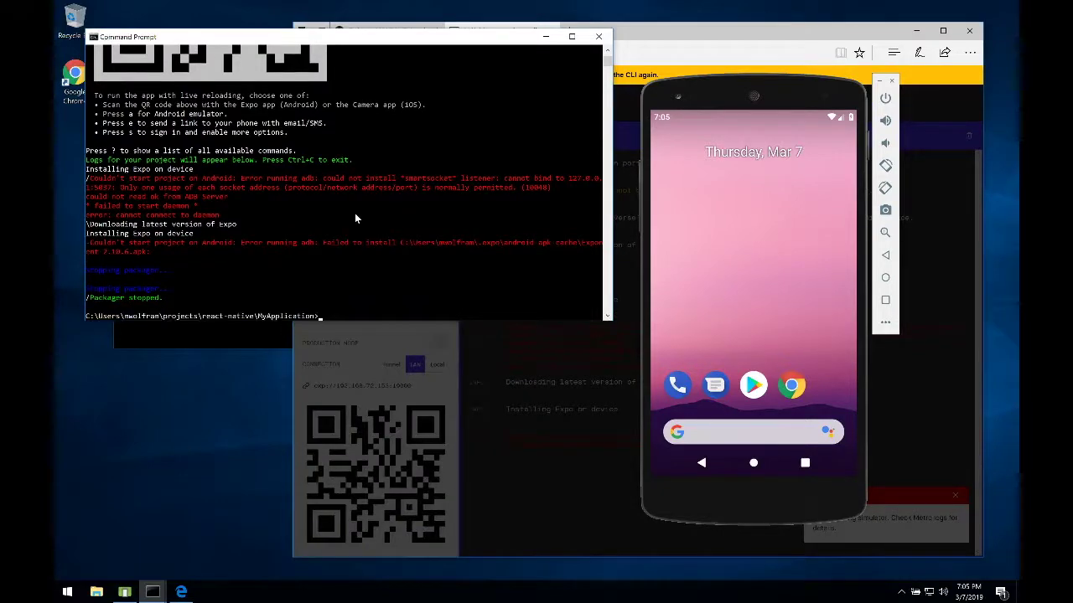
key("Up")
key("Return")
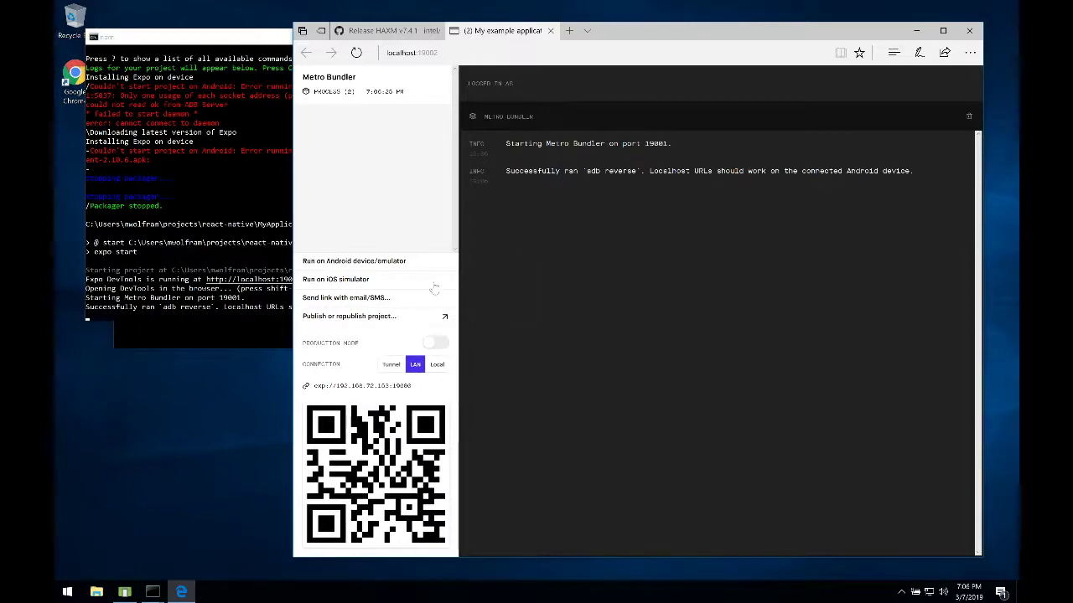
left_click(386, 262)
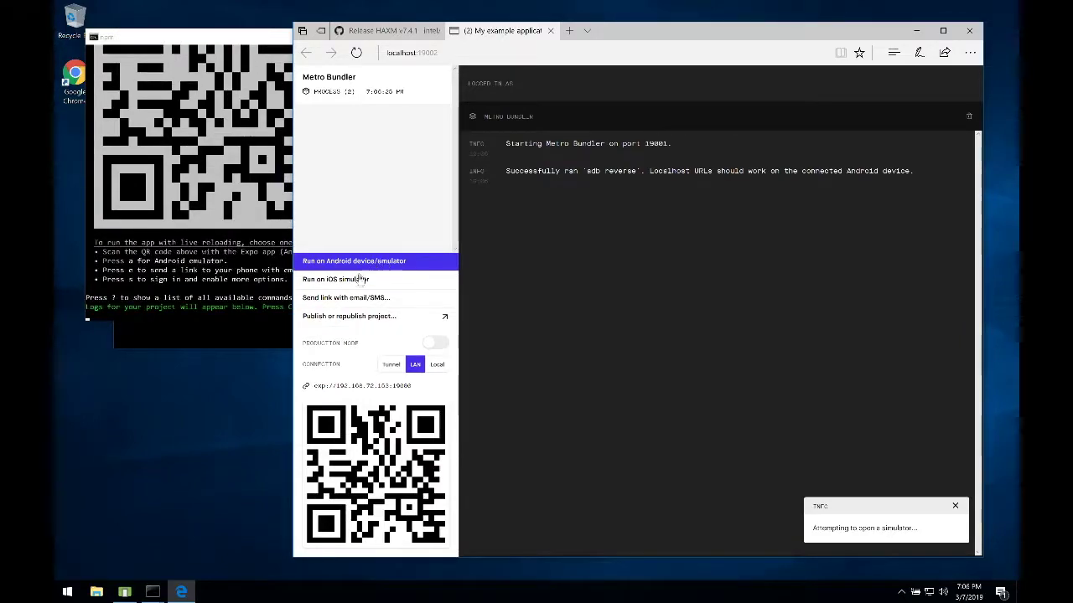
left_click(125, 591)
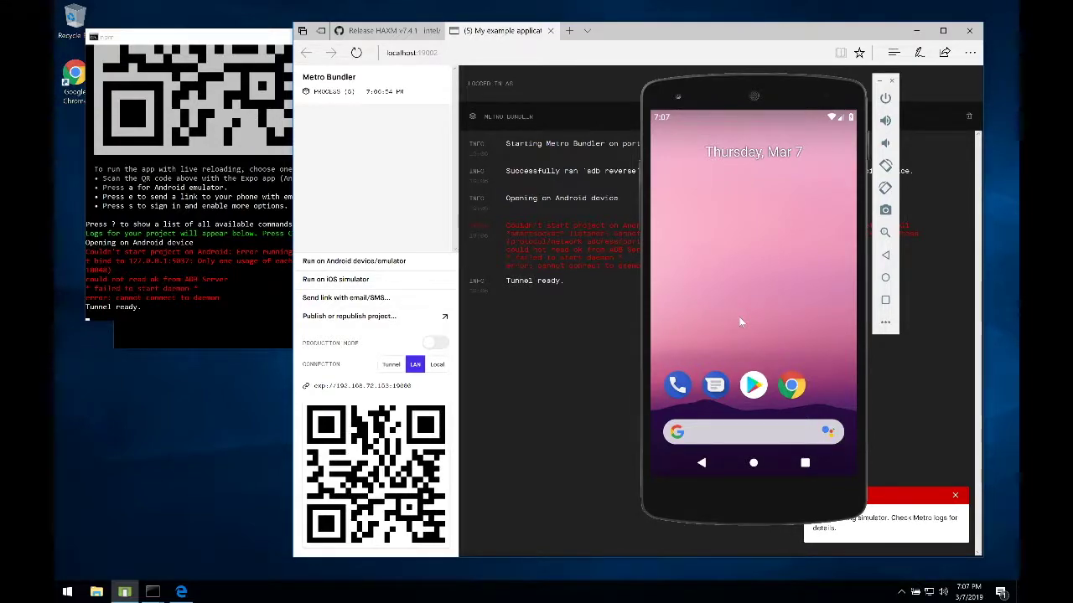
Step: Stop the packager again and rerun taskkill /f /im adb.exe several times in the second Command Prompt
left_click(203, 228)
left_click(201, 343)
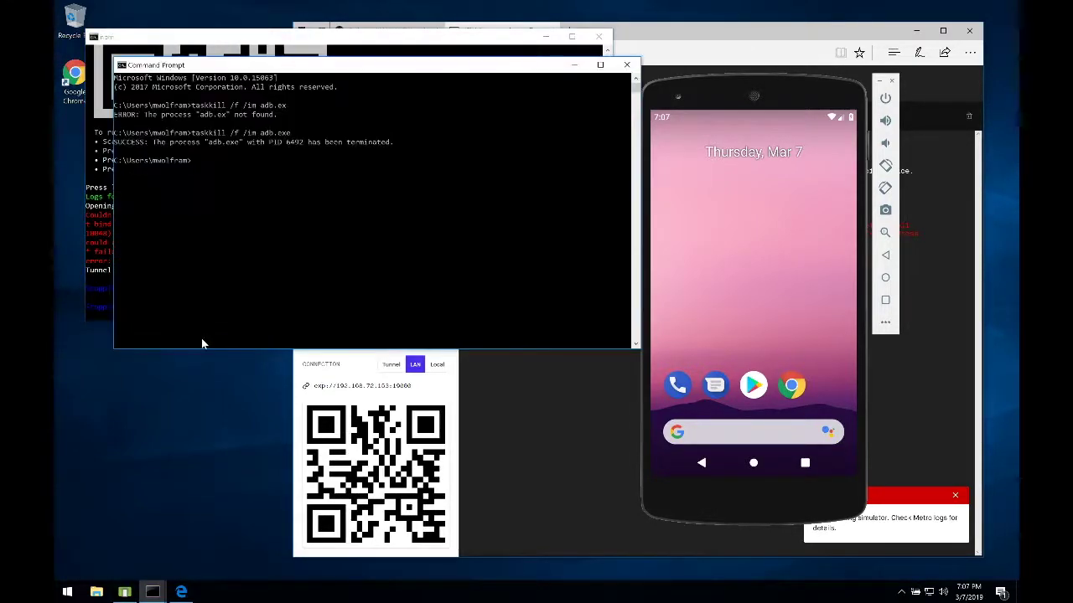
left_click_drag(208, 67, 436, 220)
key("Up")
key("Return")
key("Up")
key("Return")
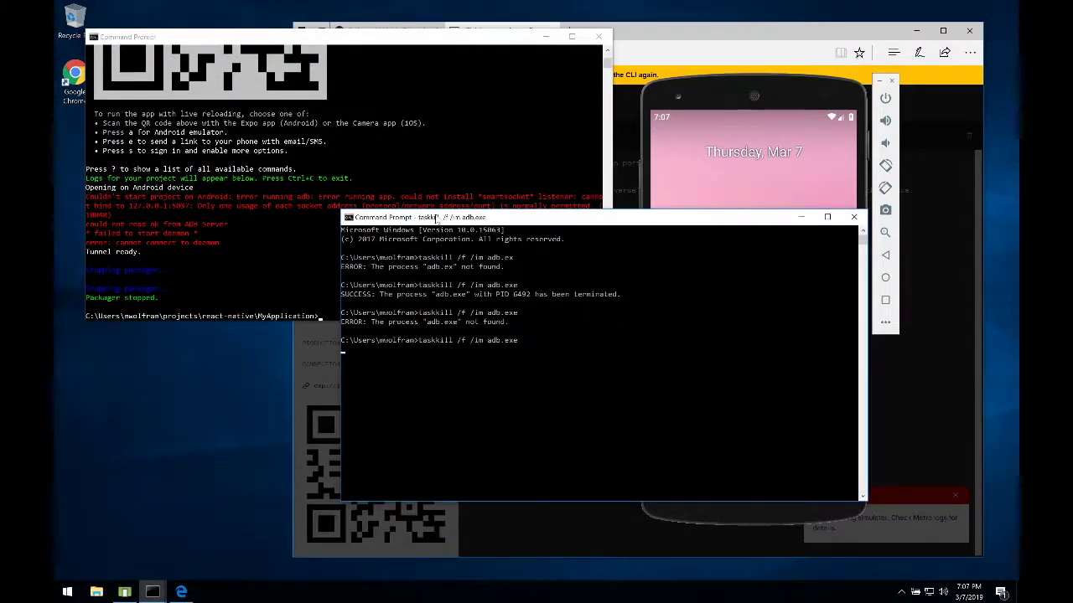
key("Up")
key("Return")
key("Up")
key("Return")
key("Up")
key("Return")
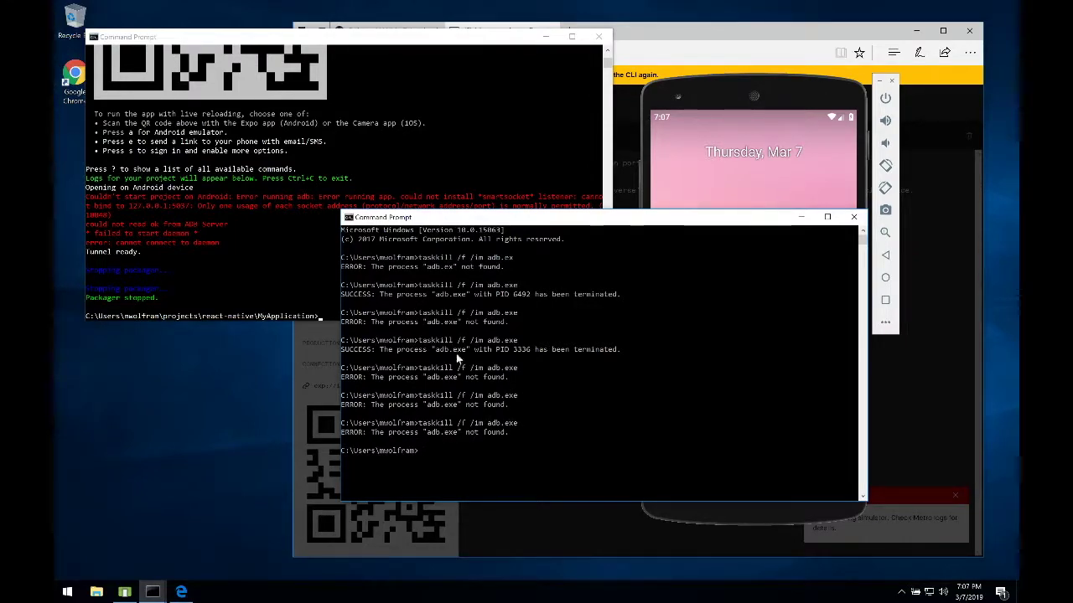
left_click(374, 203)
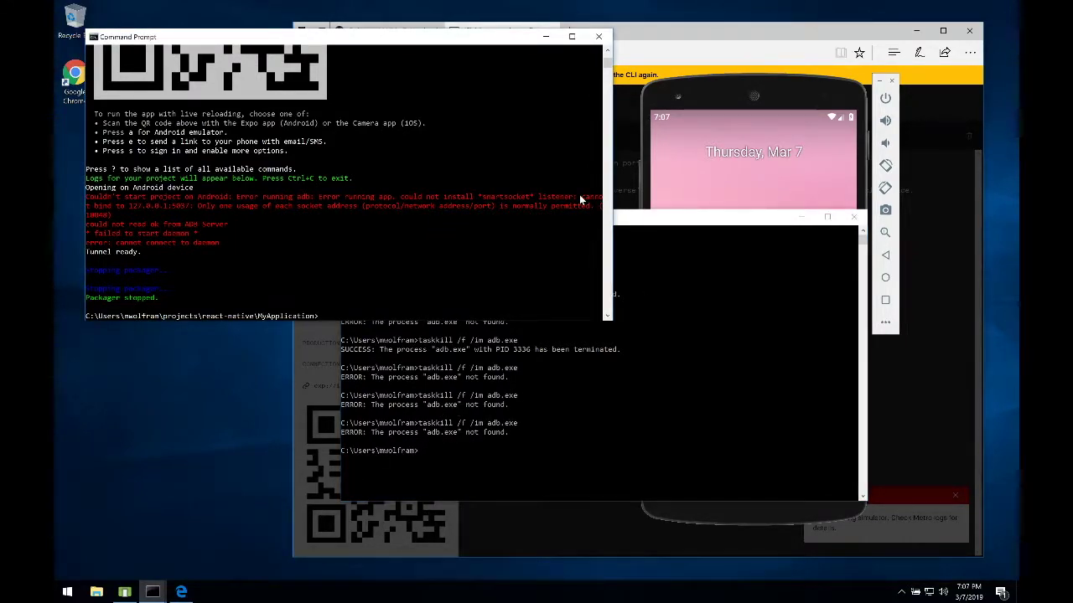
left_click(638, 220)
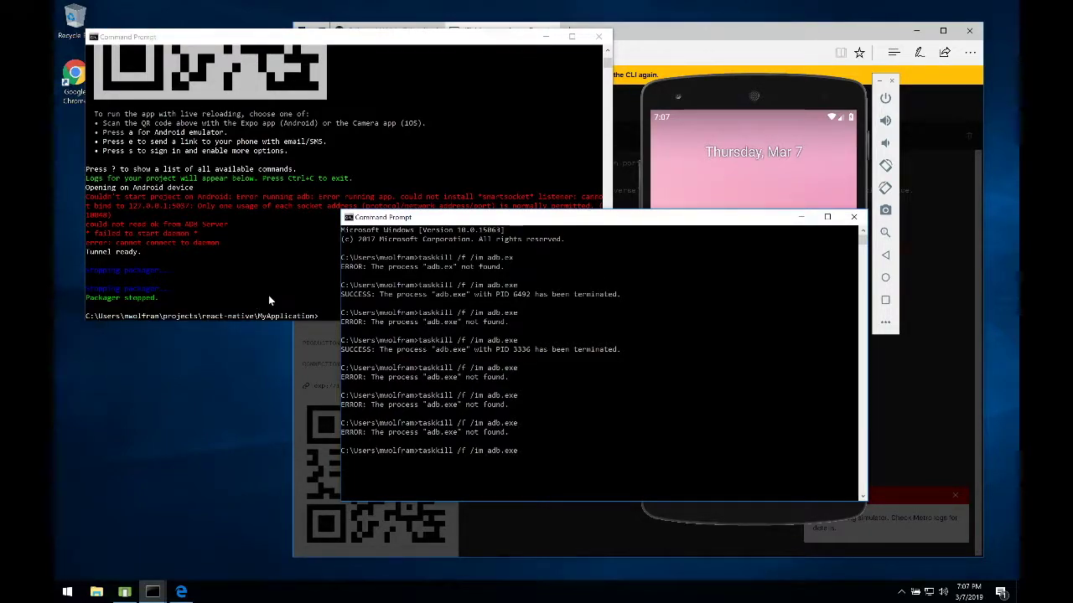
Step: Open Task Manager, maximize it and show the detailed list of running processes
right_click(315, 591)
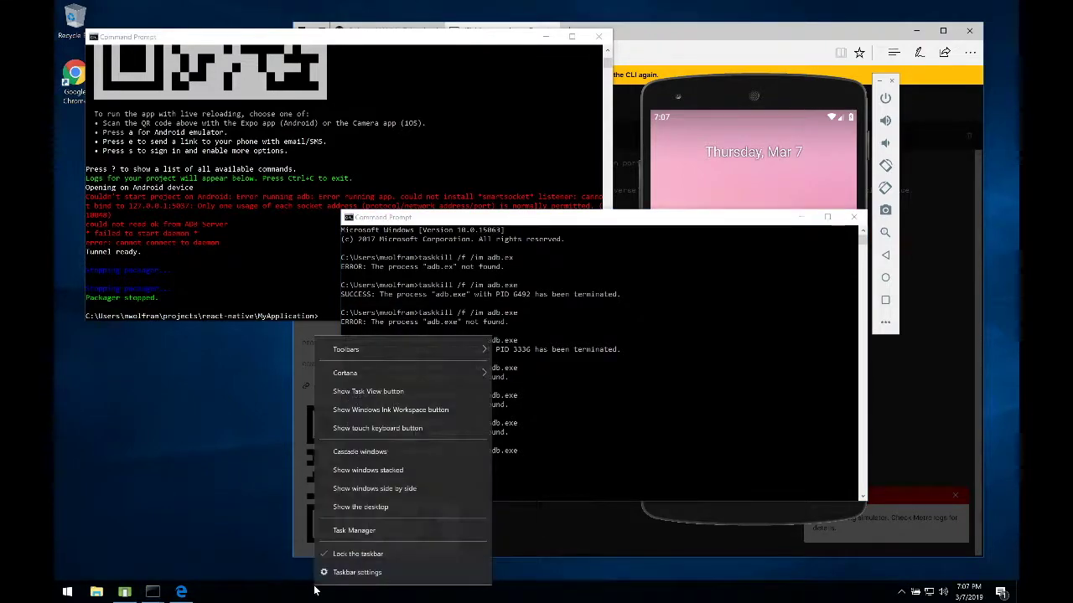
left_click(354, 529)
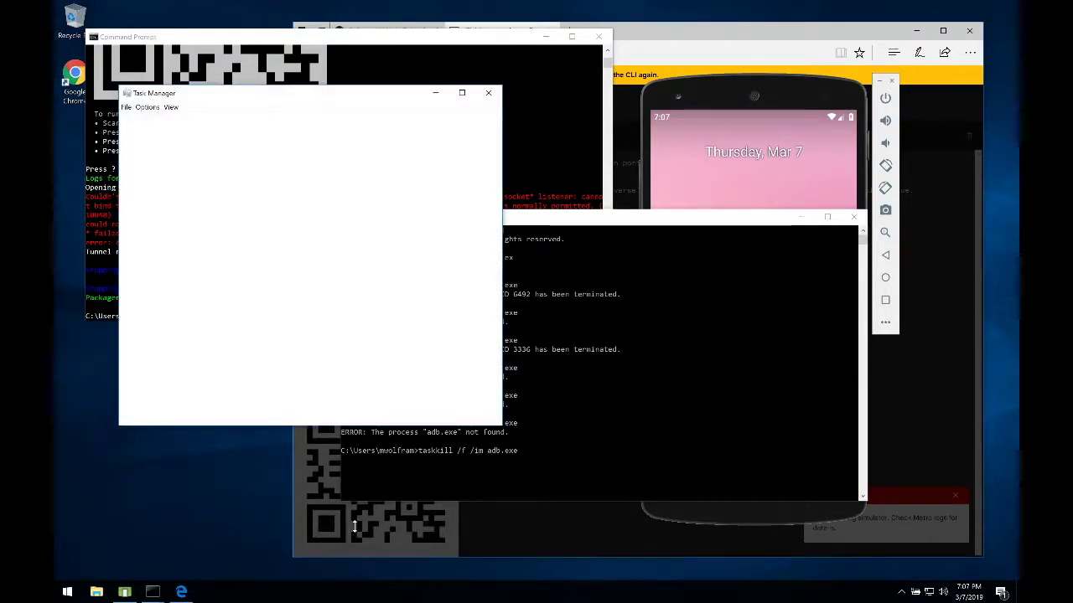
double_click(275, 99)
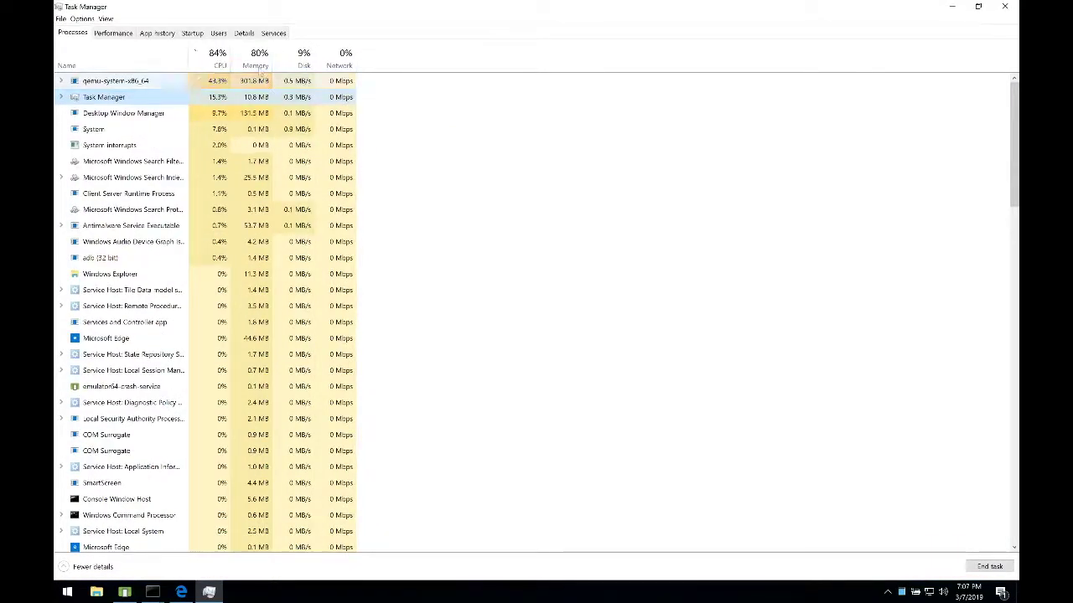
left_click(251, 38)
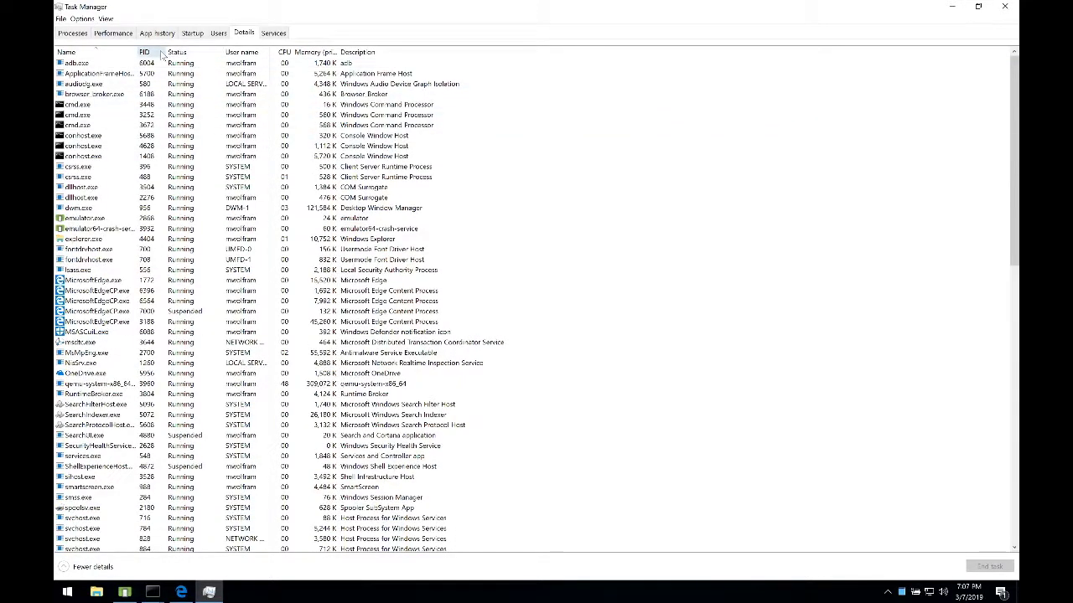
Step: End the adb.exe process in Task Manager and check the process list for further adb entries
left_click(178, 64)
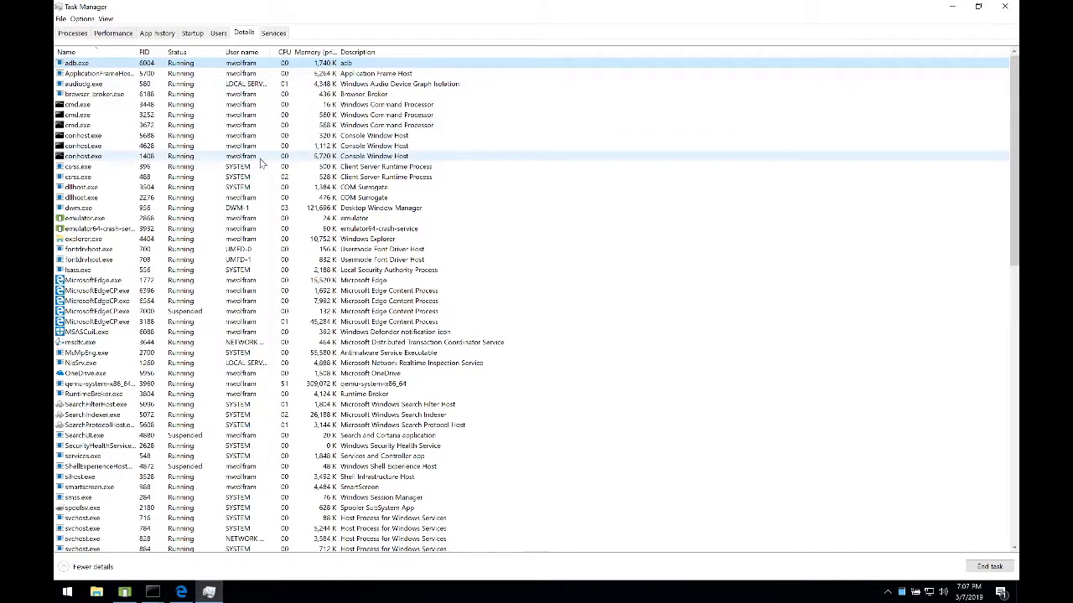
key("Delete")
key("Return")
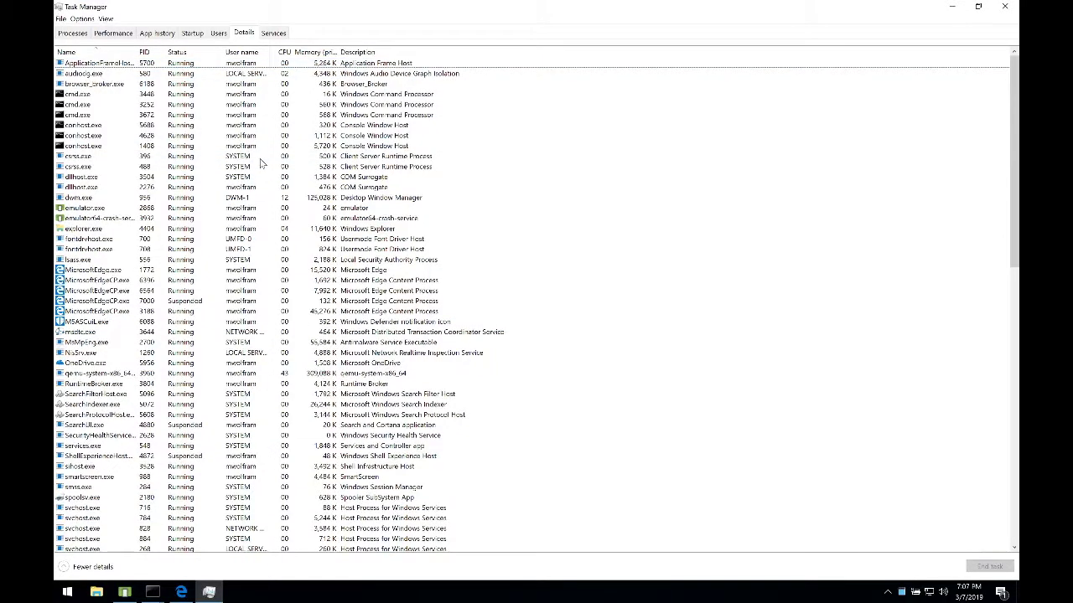
left_click(184, 191)
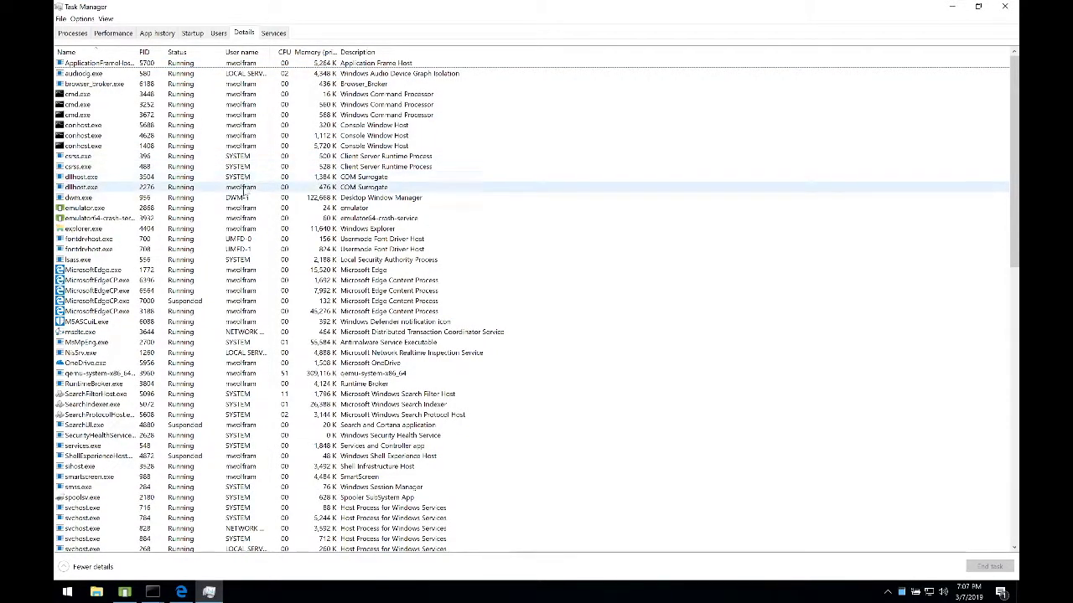
scroll(140, 270, "down", 14)
scroll(141, 269, "up", 13)
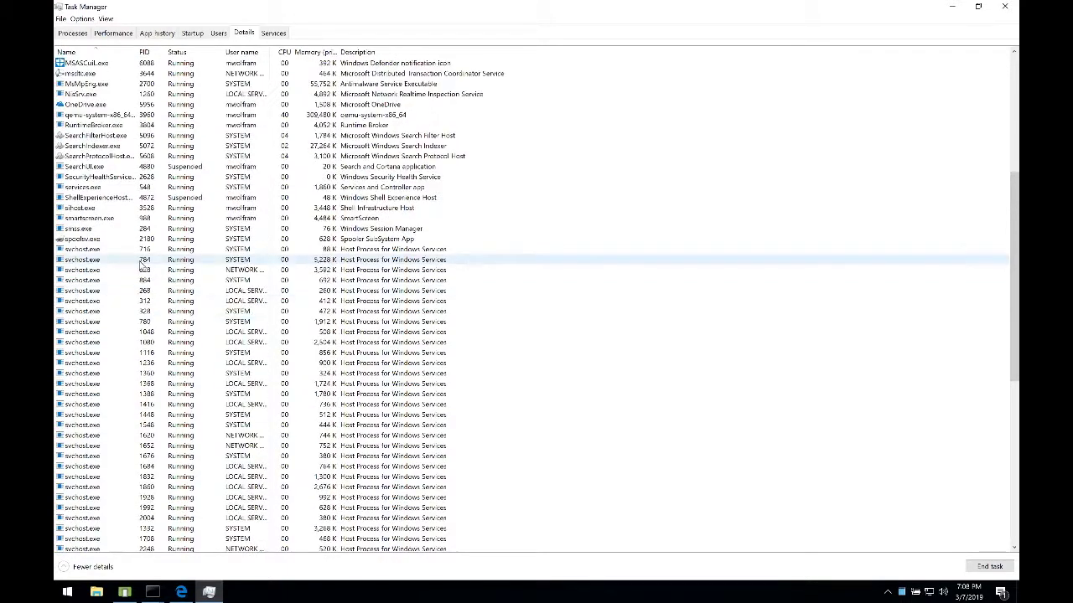
scroll(141, 267, "up", 1)
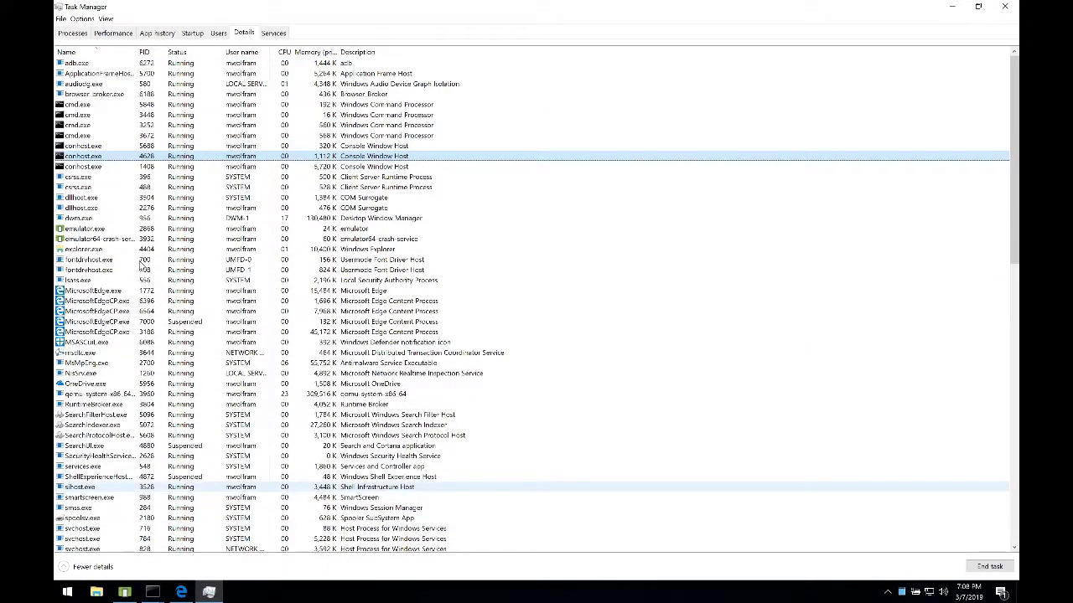
Step: Check the second Command Prompt, restore Task Manager to a smaller window and move the project's Command Prompt lower on the desktop
key("alt+Tab")
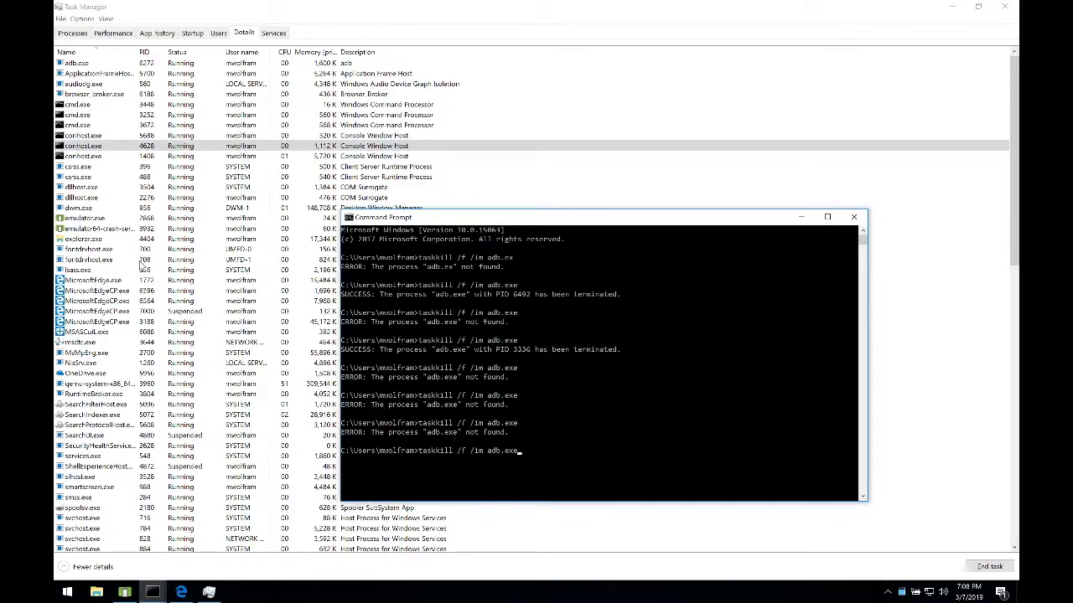
key("alt+Tab")
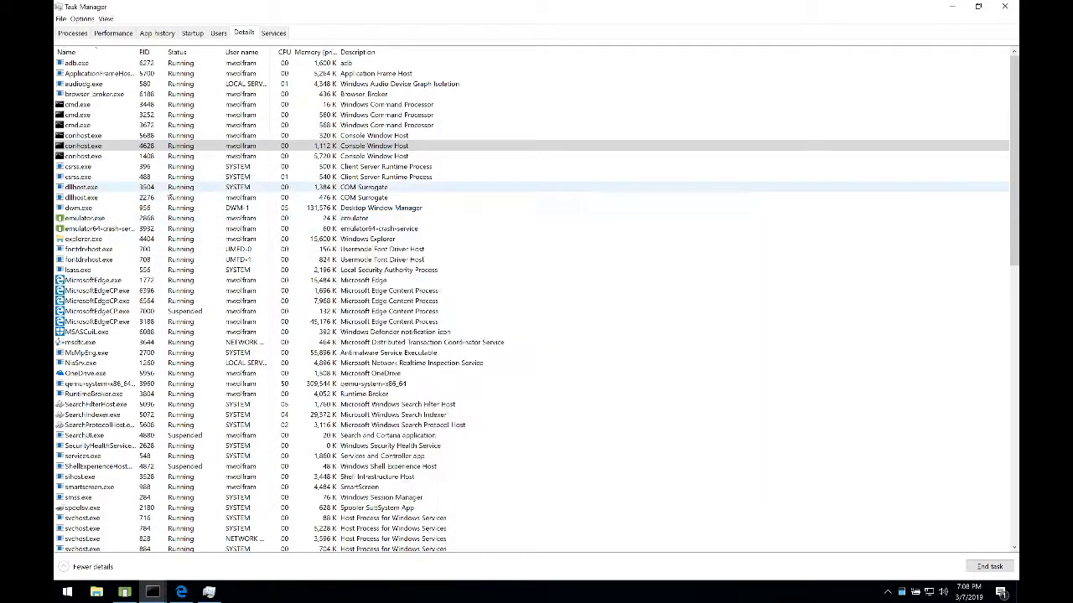
left_click(170, 188)
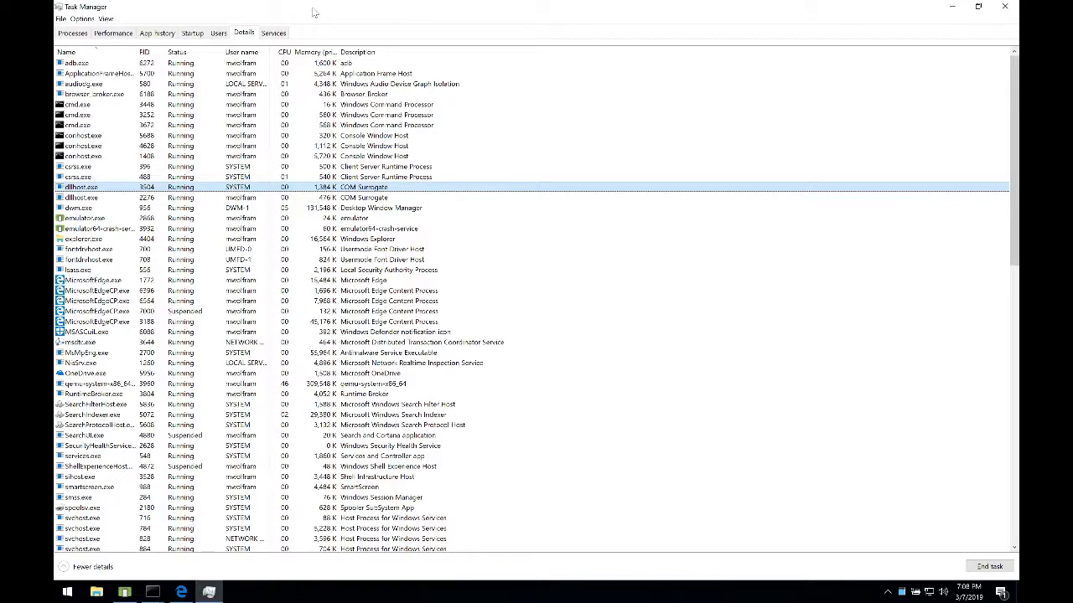
double_click(314, 11)
left_click(316, 46)
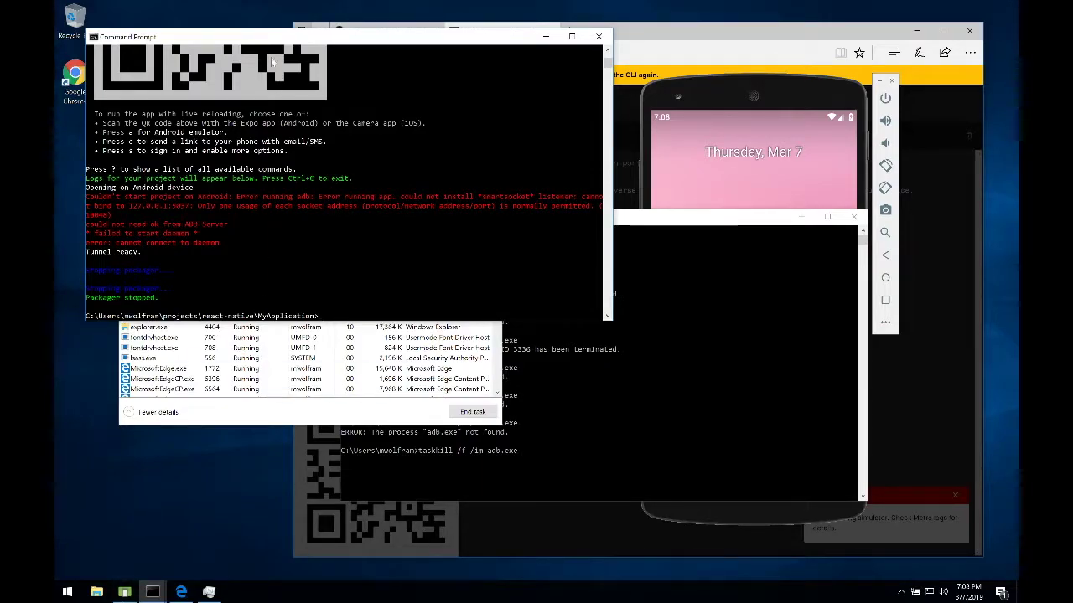
left_click_drag(272, 37, 283, 246)
Step: End the ApplicationFrameHost.exe process and the adb.exe process in Task Manager, and select the respawned adb.exe entries
left_click(290, 155)
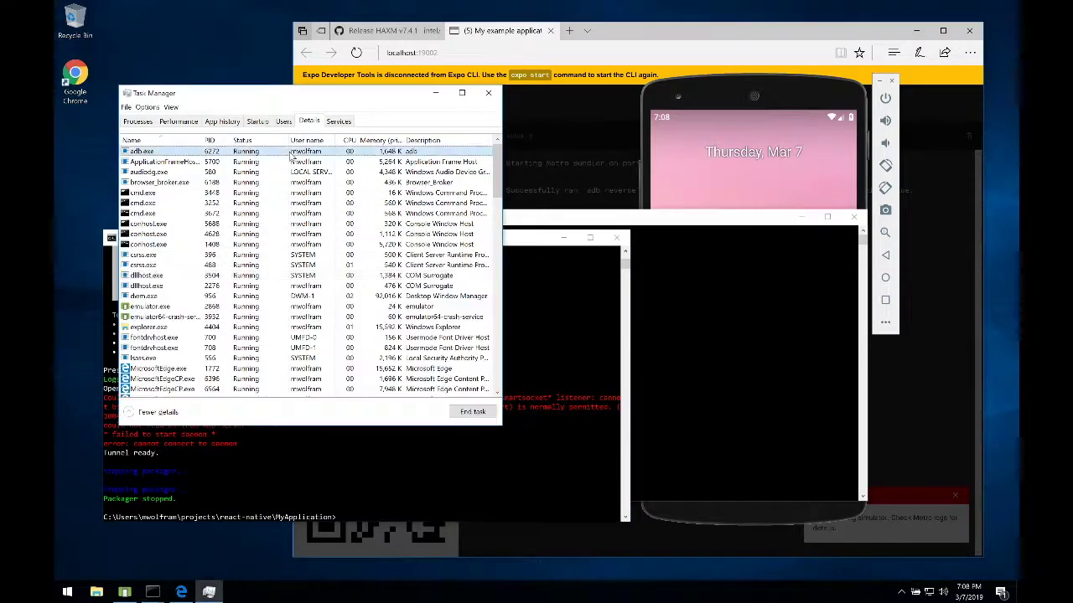
left_click(293, 161)
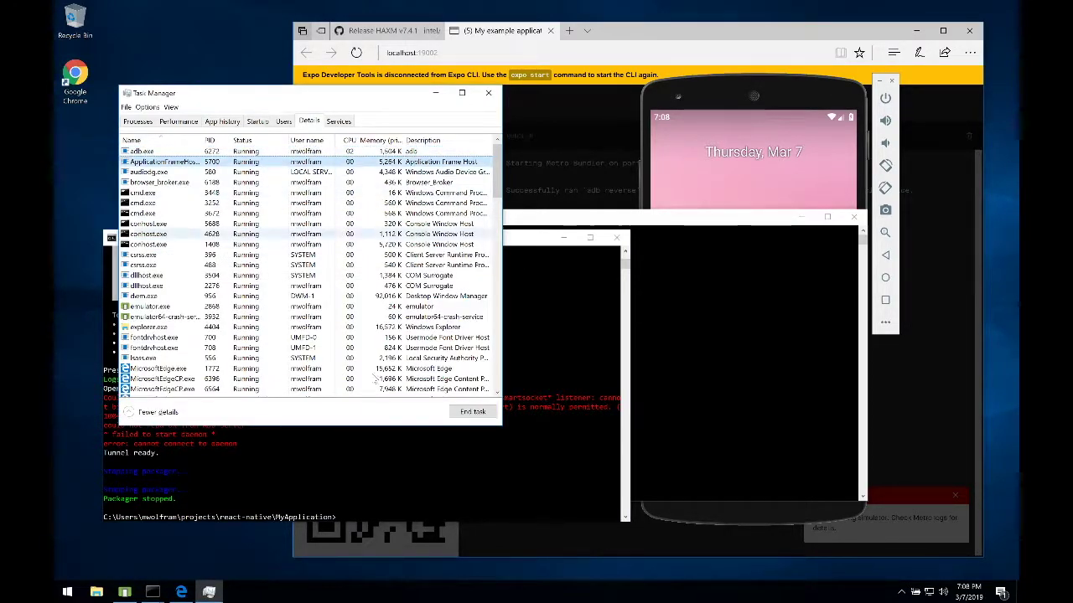
left_click(469, 412)
left_click(560, 322)
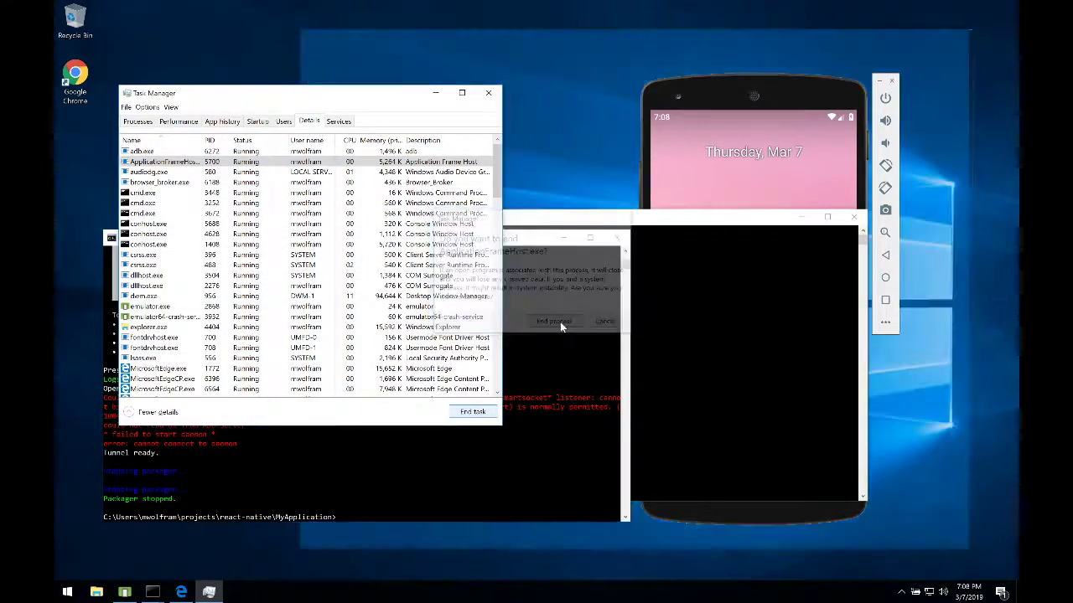
left_click(157, 152)
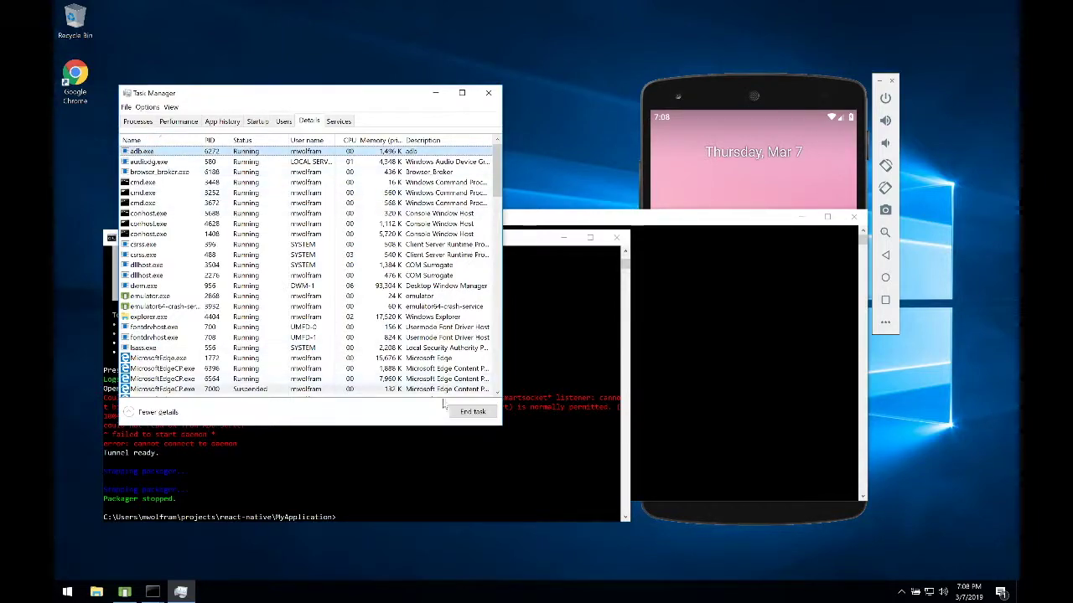
left_click(471, 412)
left_click(549, 317)
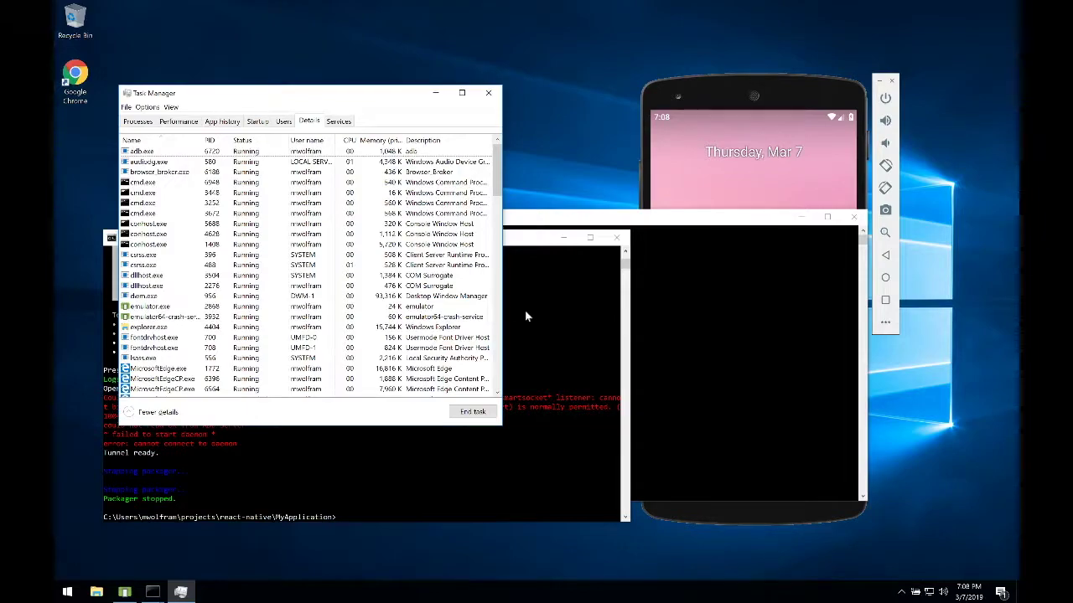
left_click(345, 153)
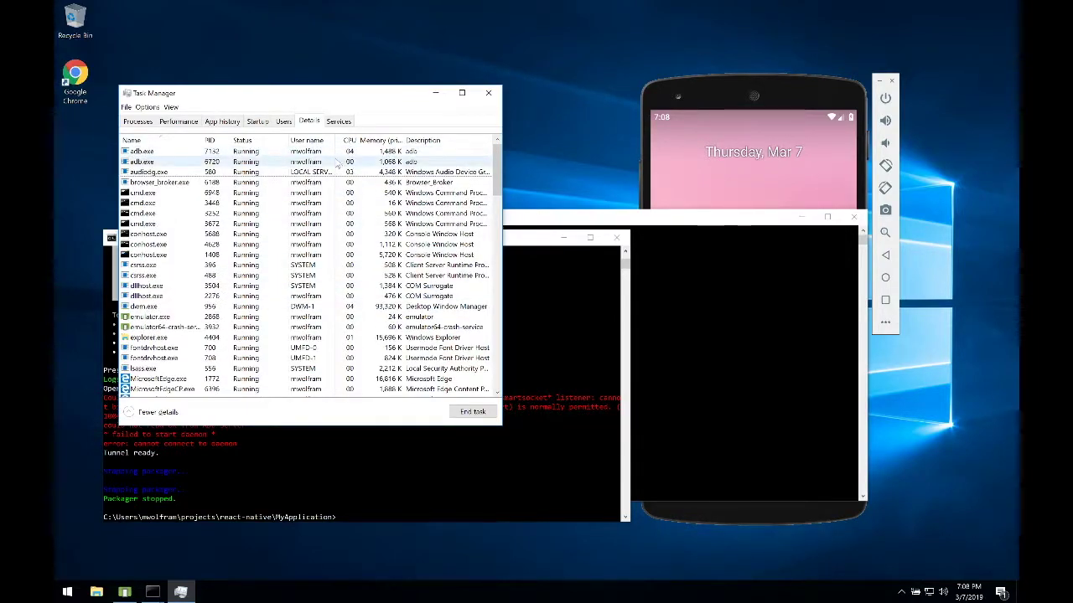
left_click(337, 161)
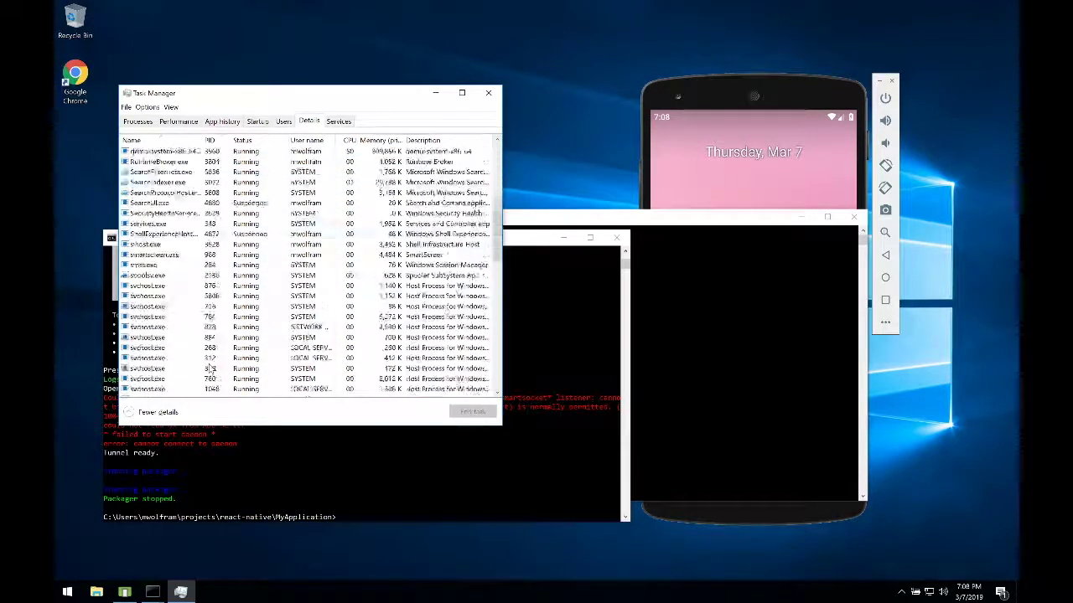
Step: Power off the Android emulator
left_click(884, 99)
left_click(884, 99)
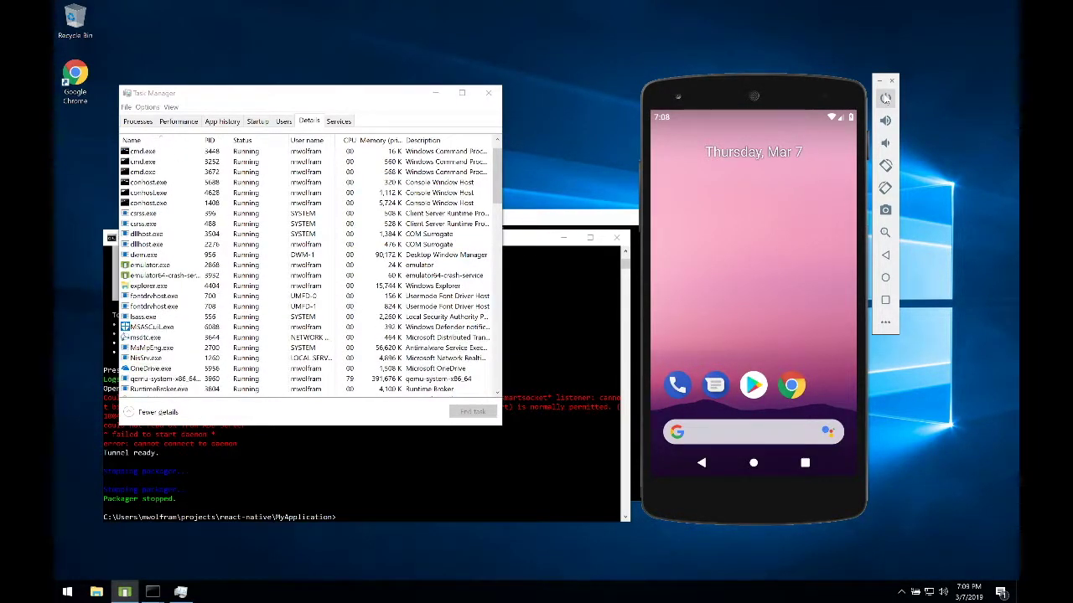
left_click(884, 99)
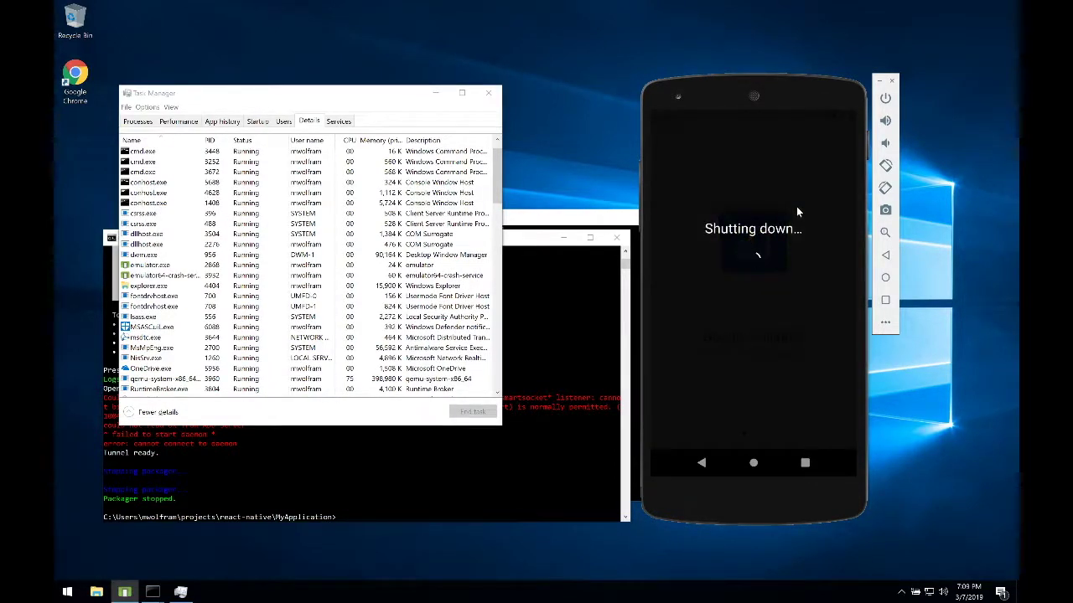
Step: Open the properties of the adb.exe process and examine the file's location path
left_click(359, 224)
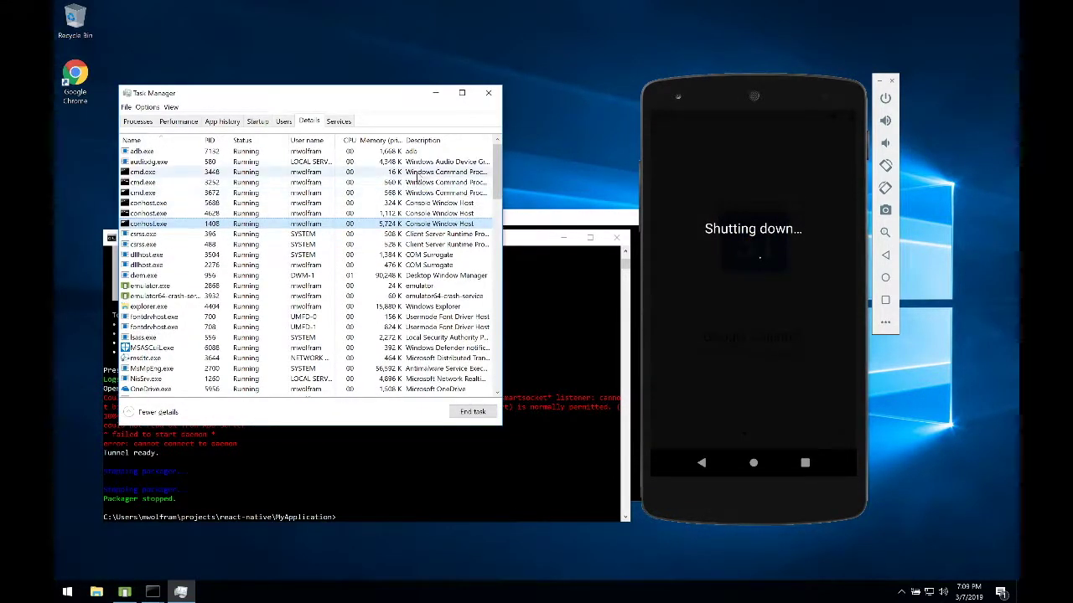
left_click(408, 152)
right_click(408, 152)
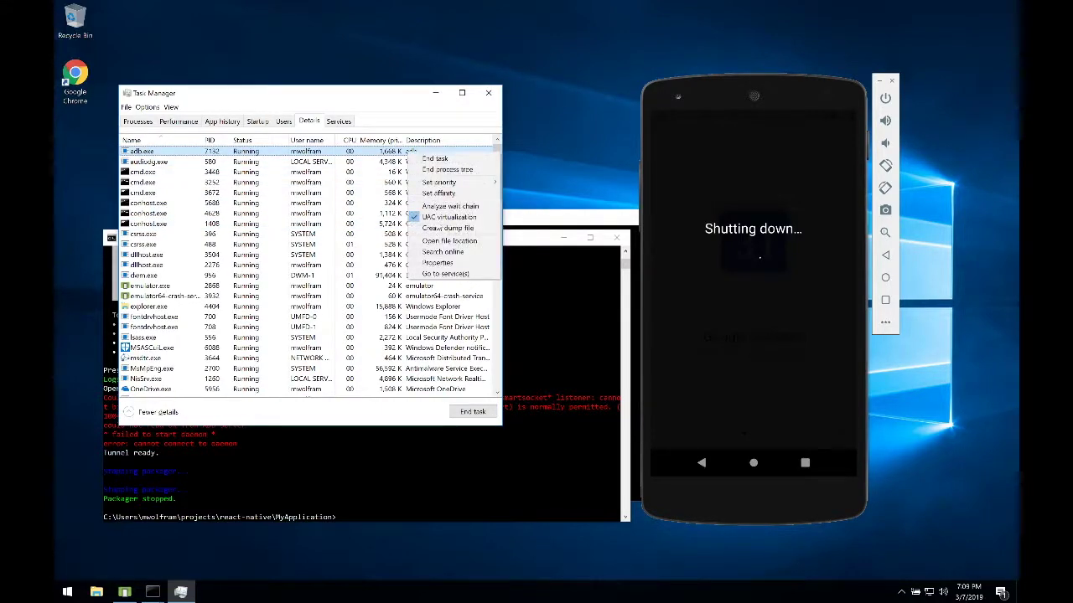
left_click(448, 261)
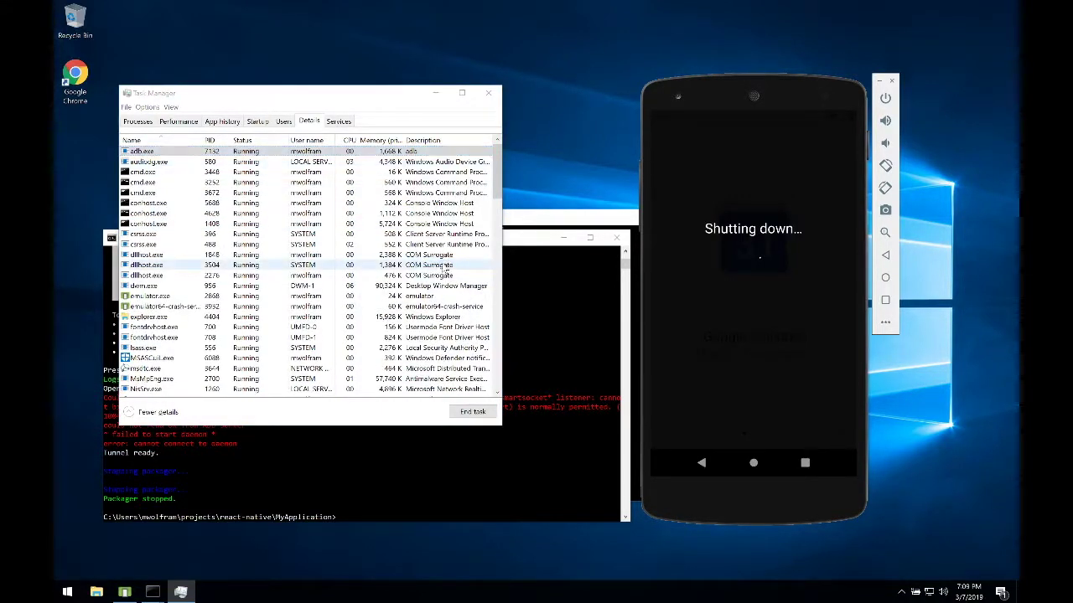
double_click(605, 367)
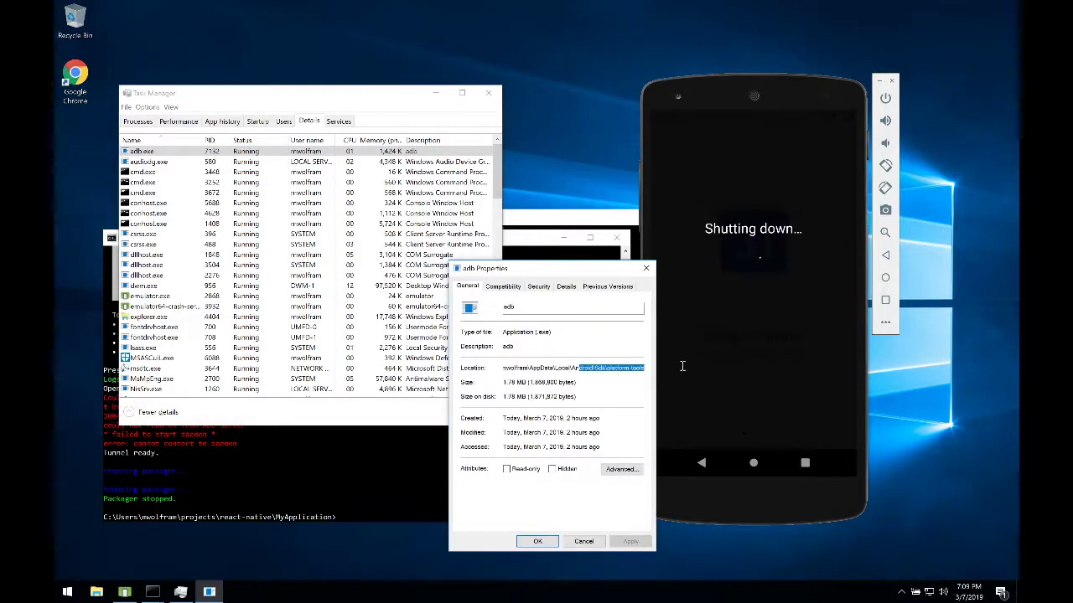
left_click(601, 370)
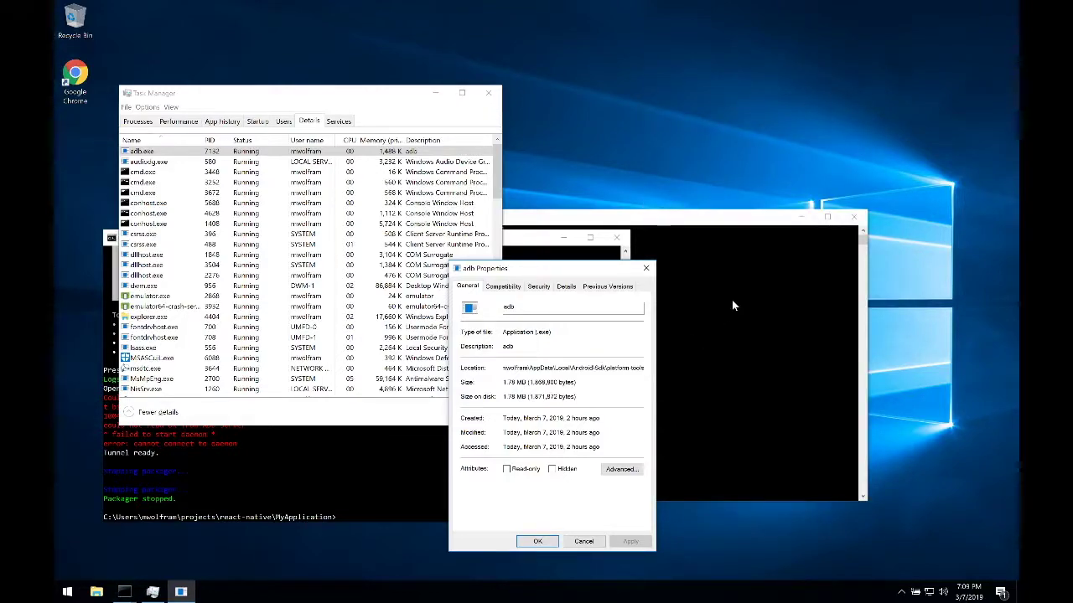
Step: Check the process list around the remaining adb.exe entry and sign out of Windows
left_click(732, 306)
left_click(252, 151)
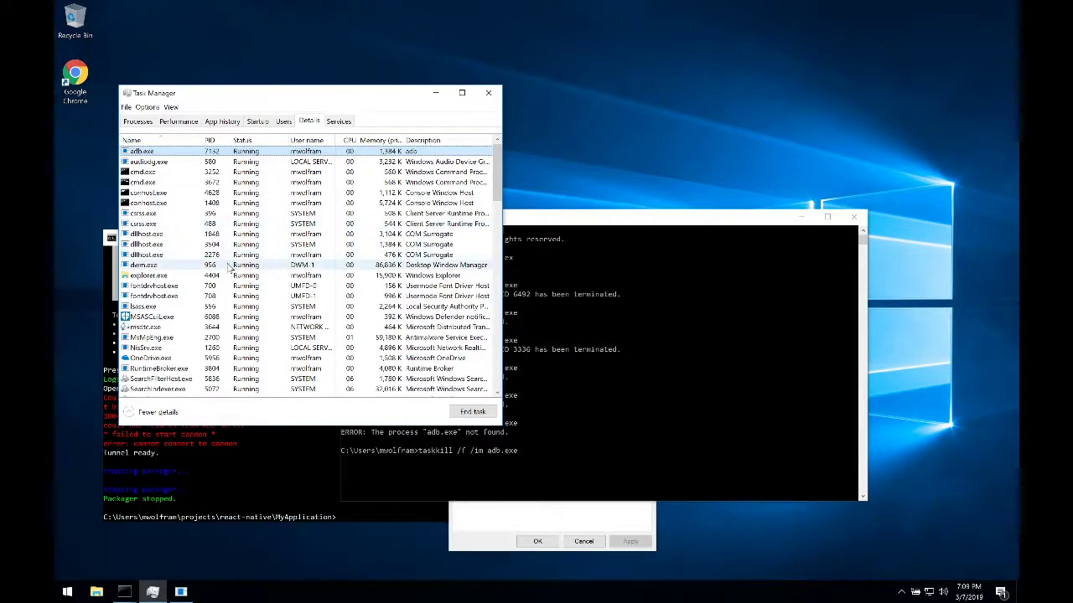
scroll(224, 267, "down", 9)
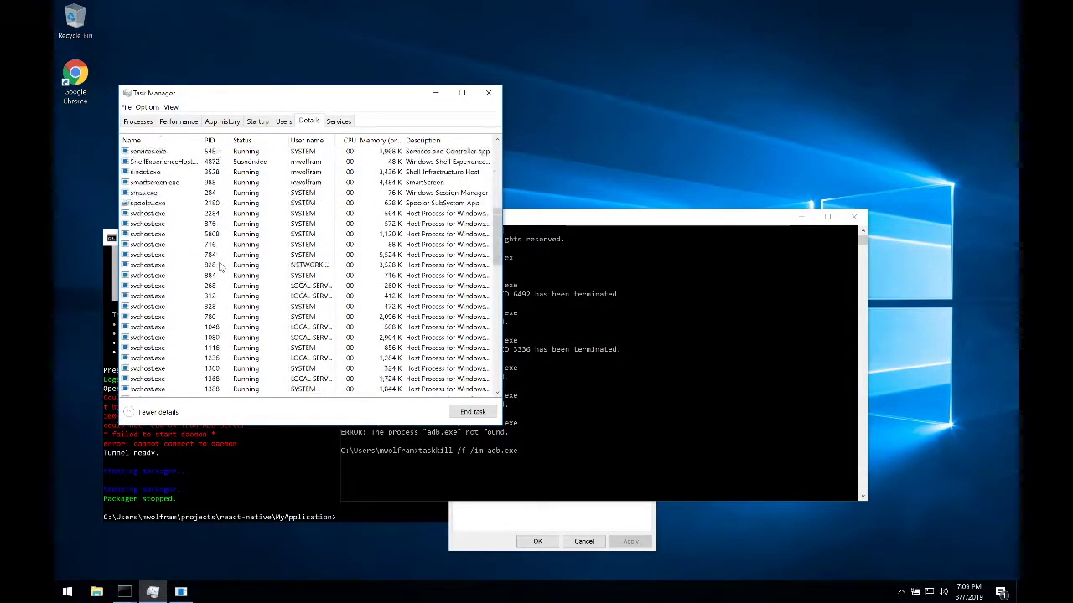
scroll(219, 266, "down", 10)
scroll(220, 267, "up", 2)
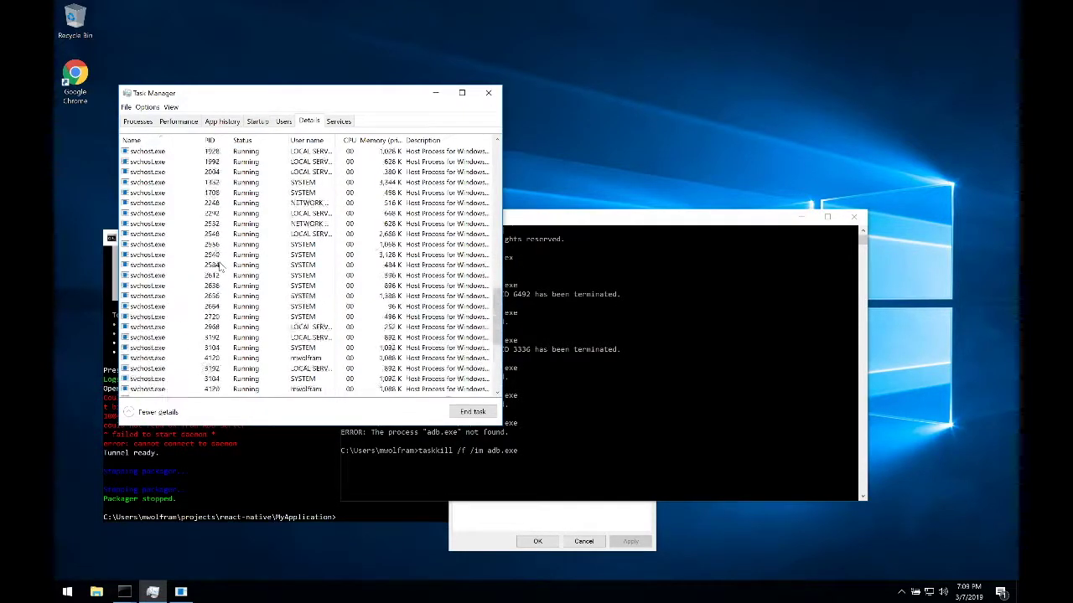
scroll(220, 266, "up", 17)
right_click(67, 591)
mouse_move(113, 552)
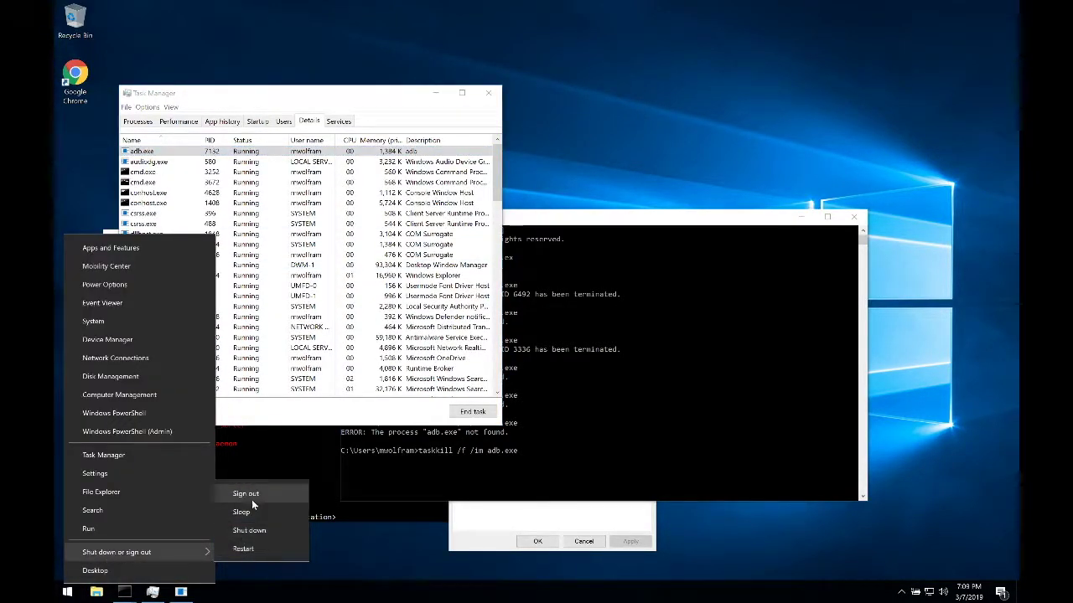
Step: Switch to Chrome, review the last Stack Overflow answers about the adb socket error and return to Windows
key("super+Tab")
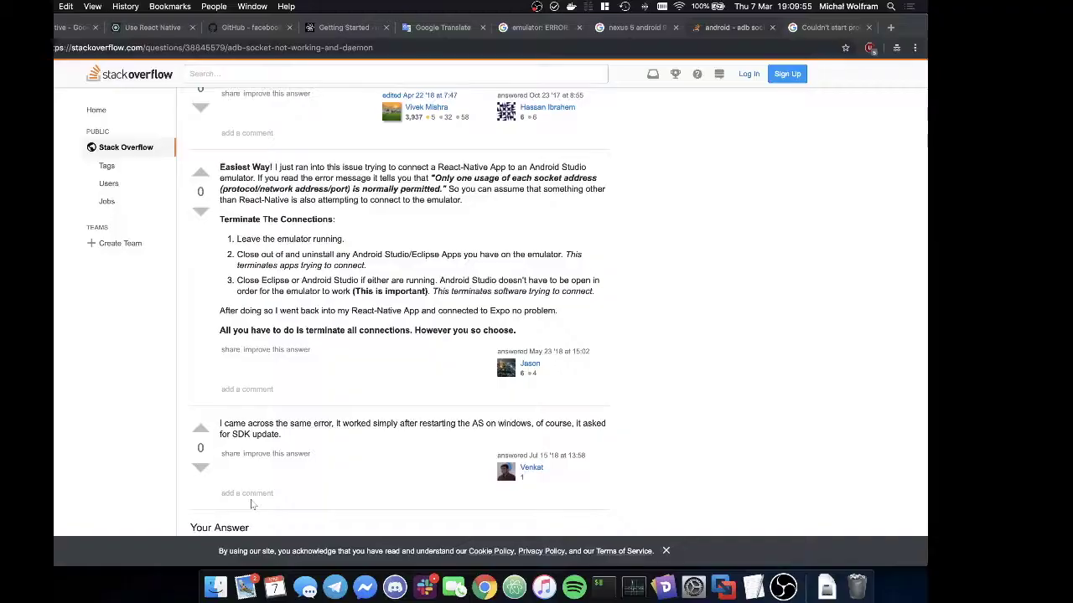
scroll(248, 475, "down", 1)
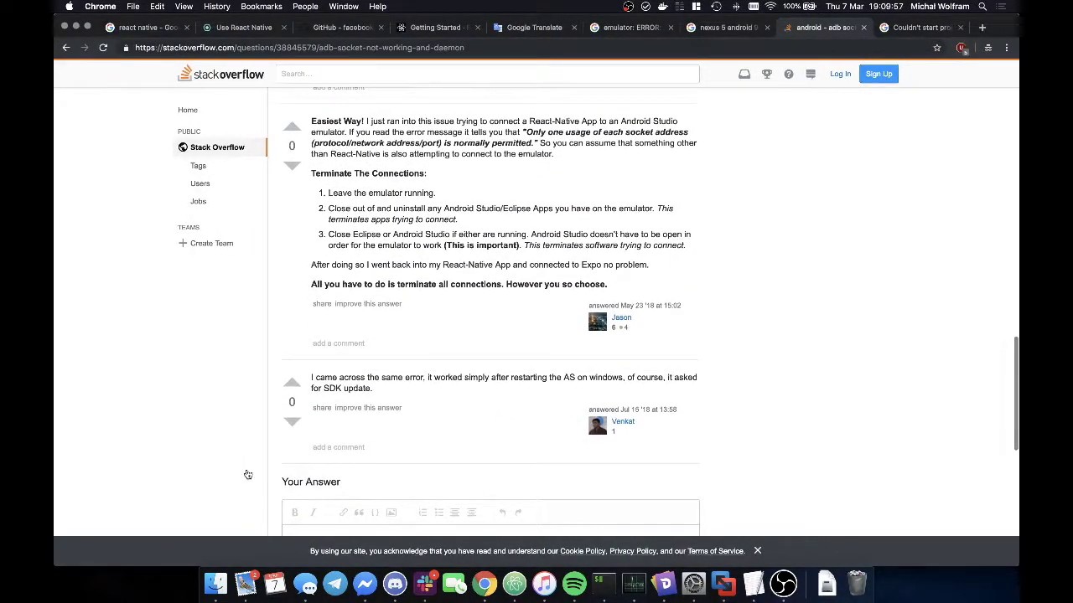
scroll(248, 476, "down", 2)
scroll(248, 475, "up", 10)
key("super+Tab")
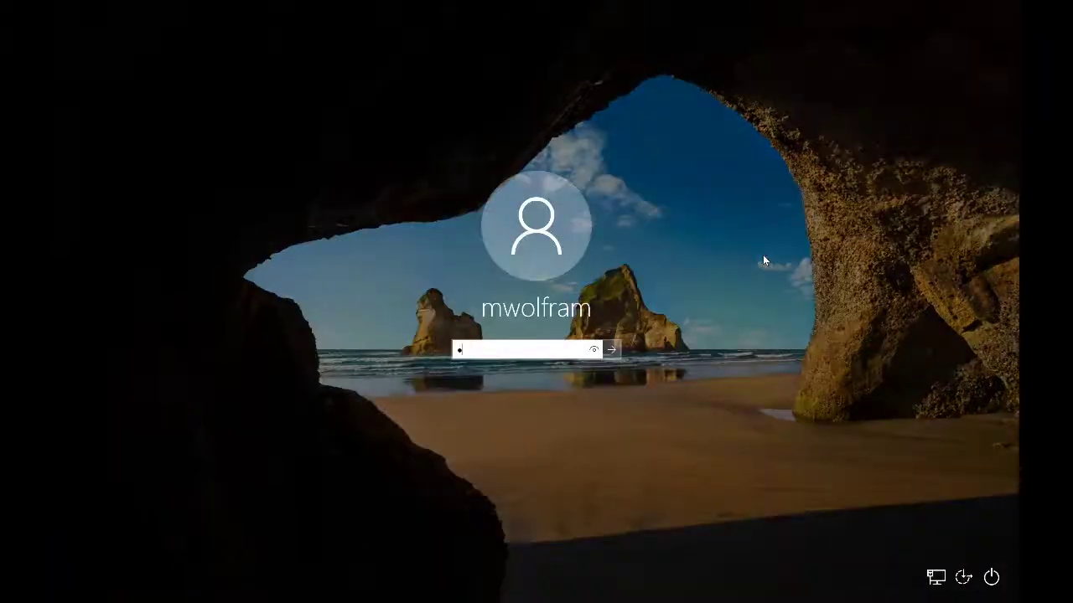
Step: Sign in to Windows with the account password and open a new Command Prompt
key("Return")
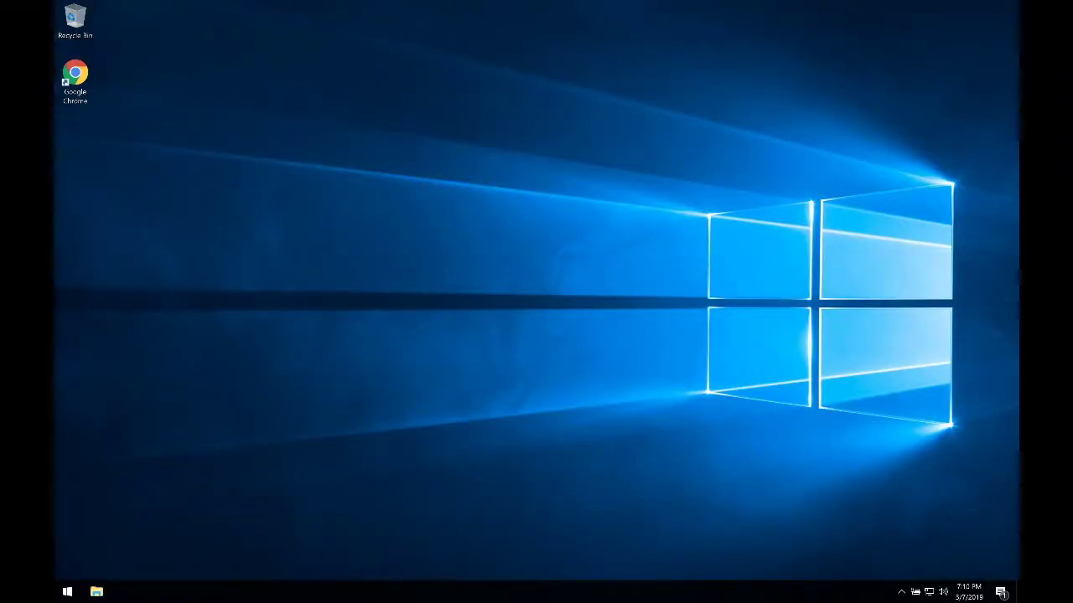
key("super")
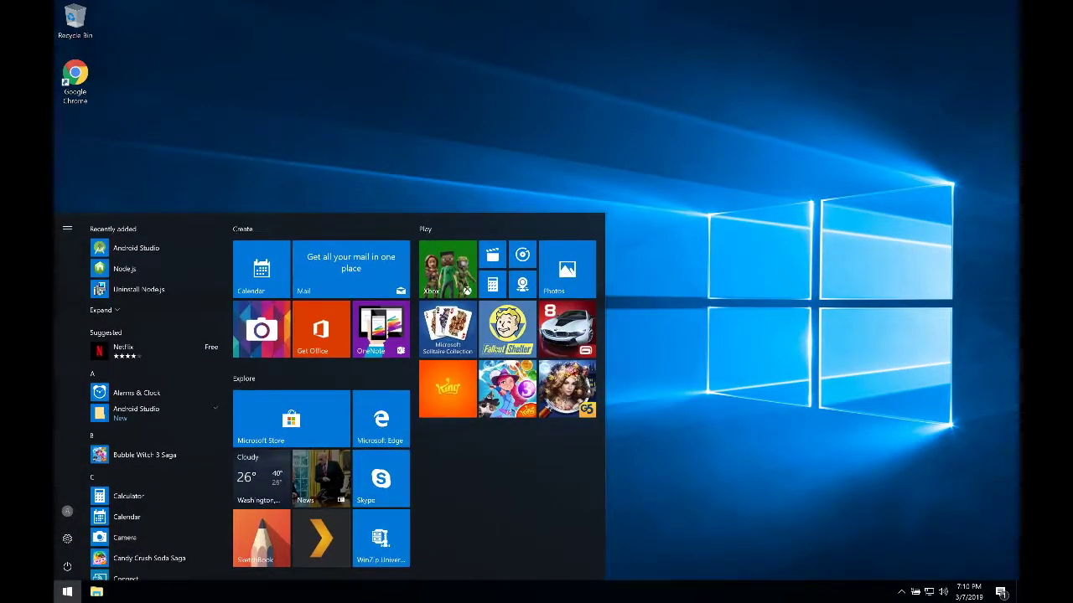
type("cmd")
key("Return")
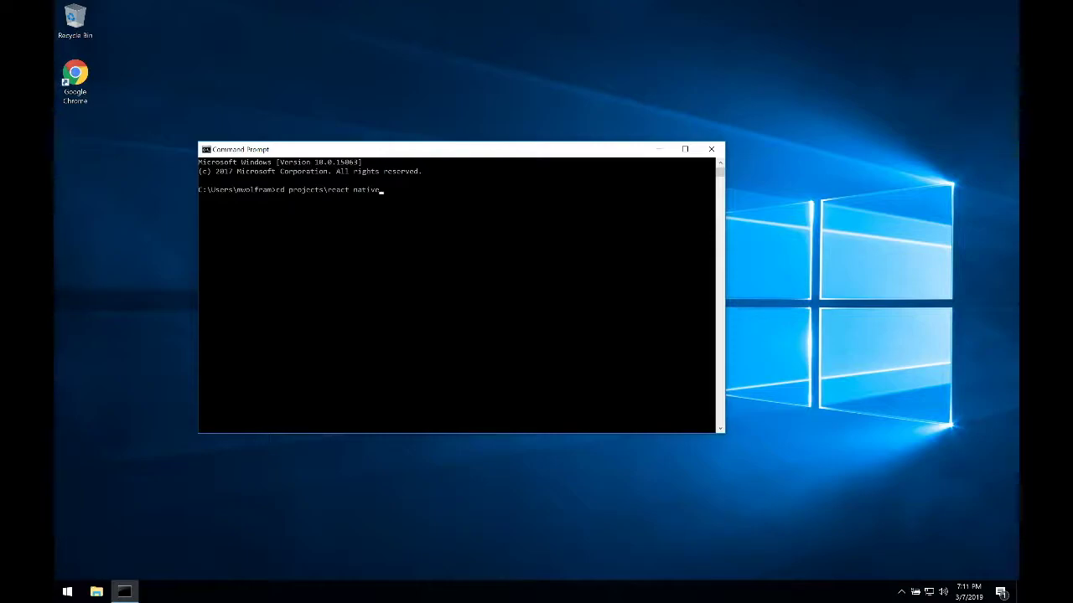
Step: Change the working directory to projects\react-native and into the MyApplication folder
key("Return")
type("cd")
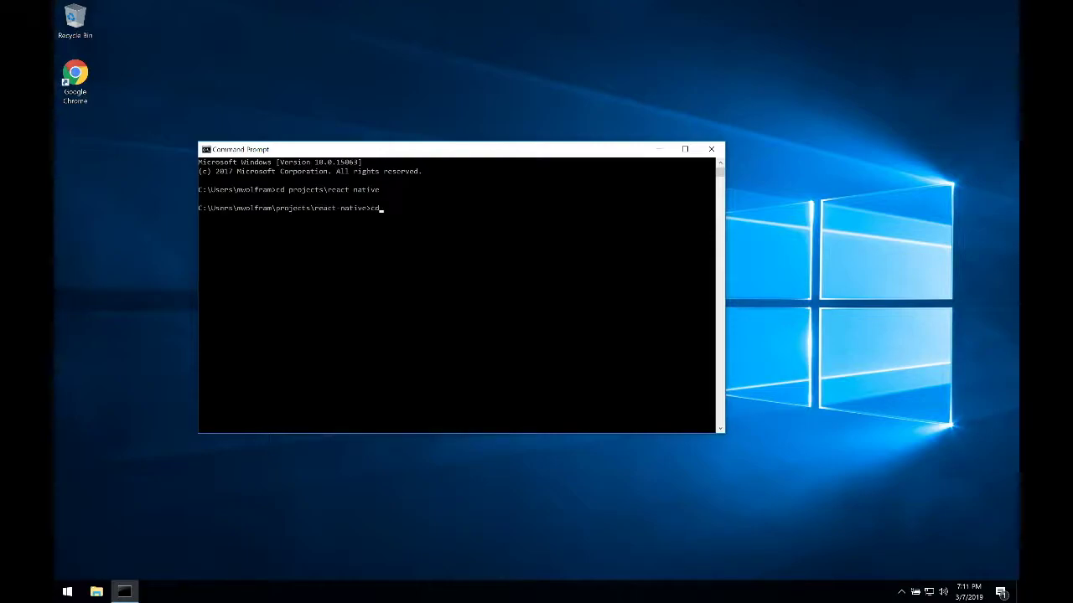
type(" MyApplication")
key("Return")
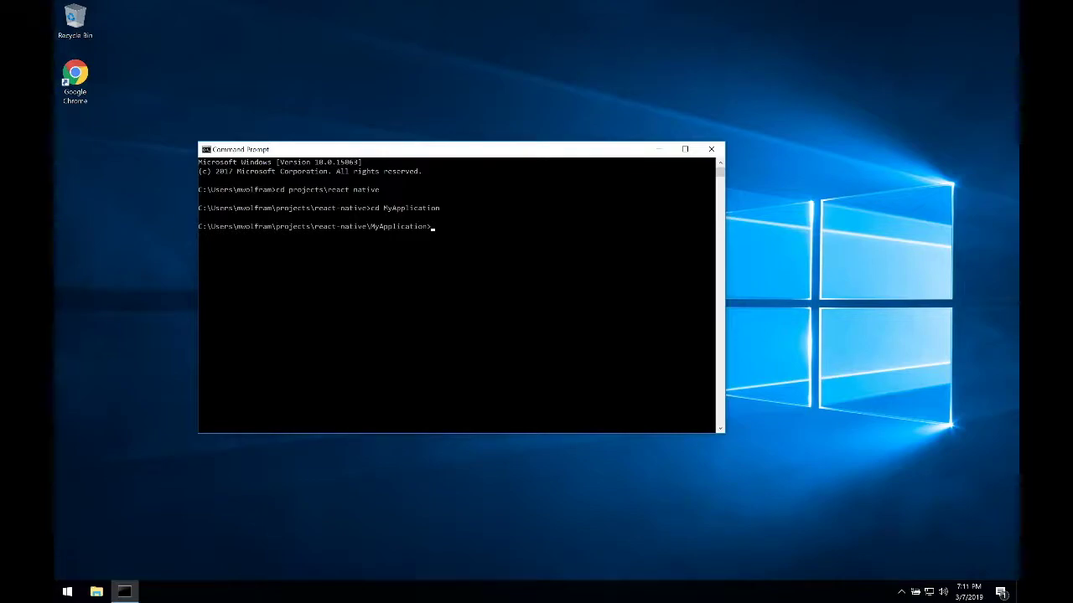
Step: Start the project with npm start and try to run it on the Android device/emulator from Metro Bundler
type("npm start")
key("Return")
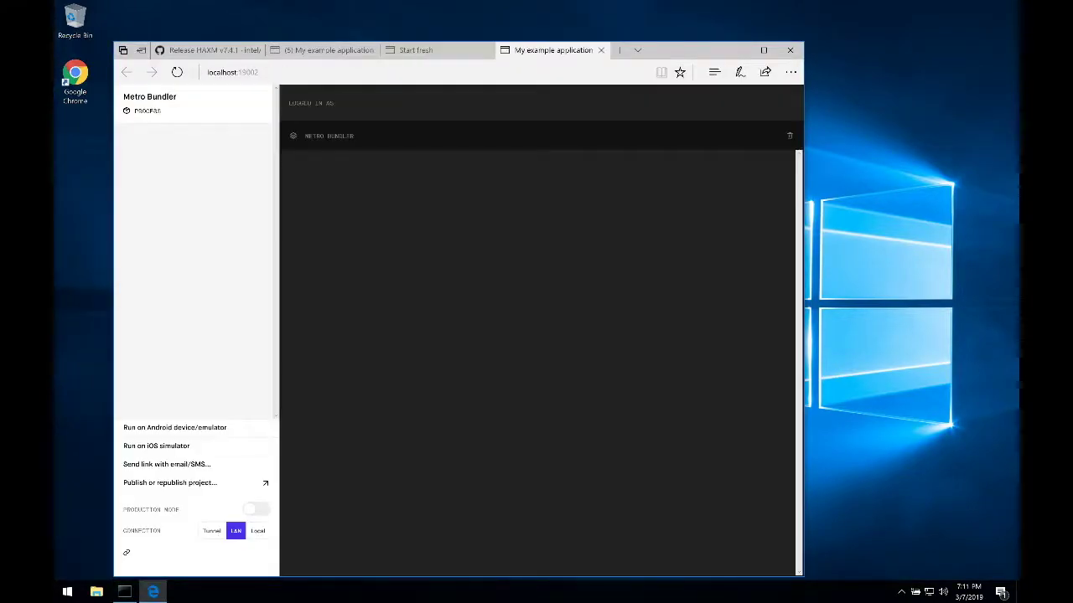
left_click(174, 282)
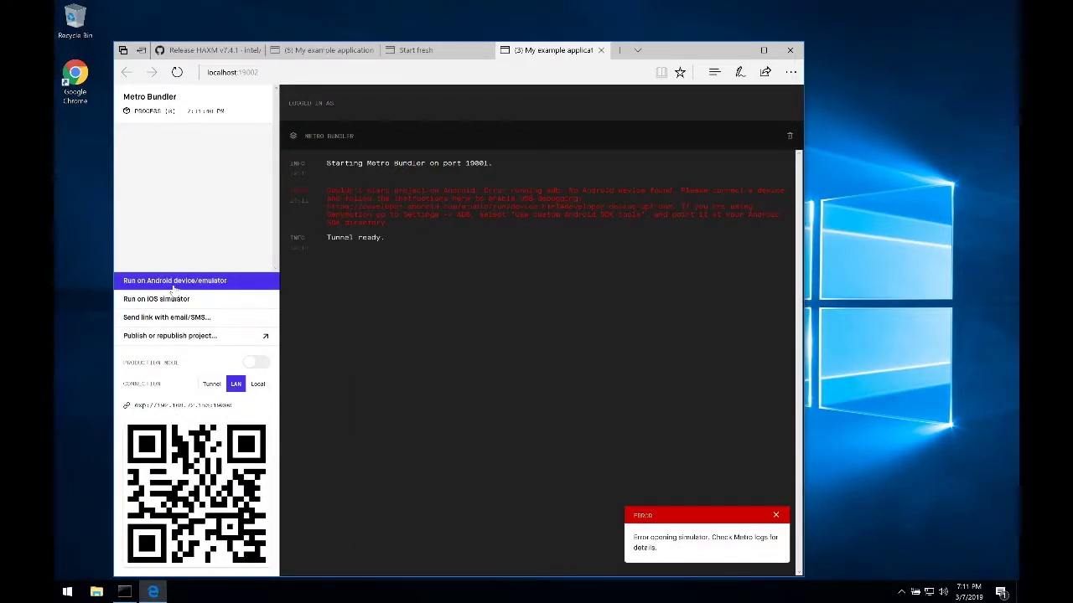
Step: Search Windows for "android" and launch Android Studio
key("super")
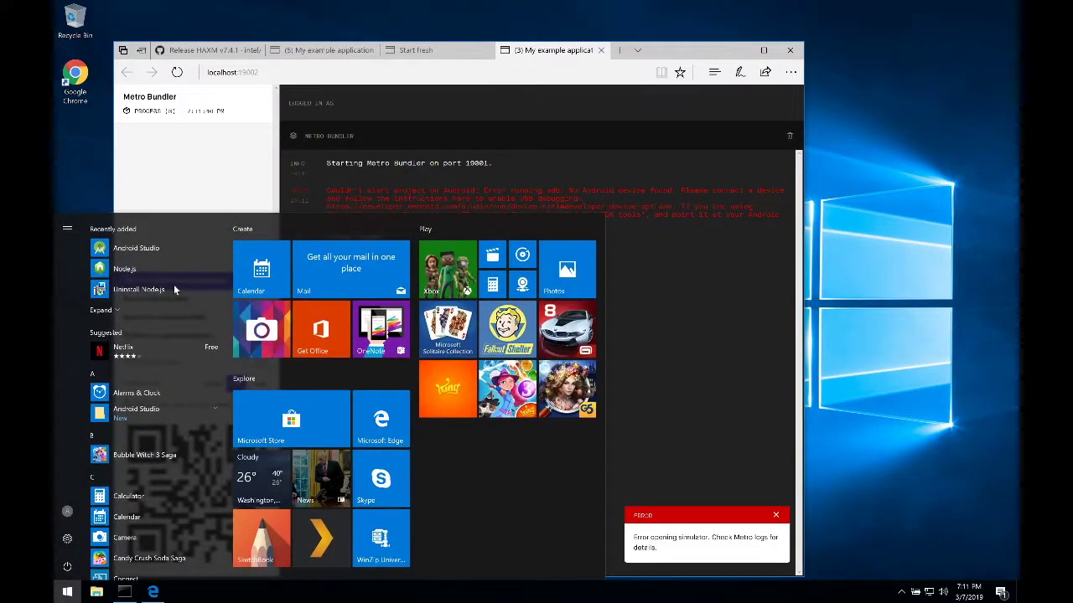
type("android")
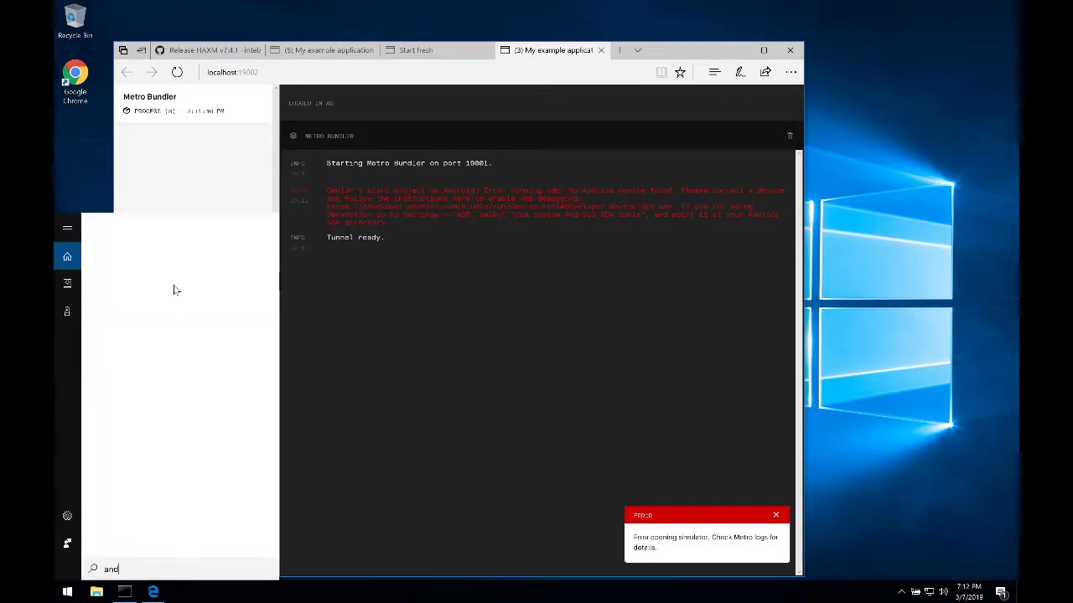
left_click(174, 289)
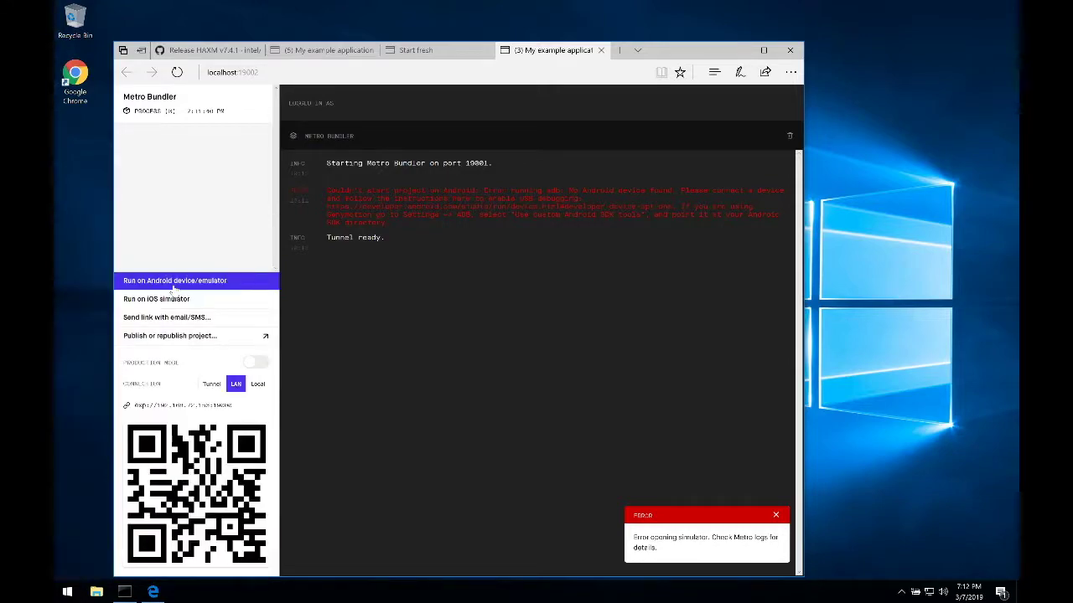
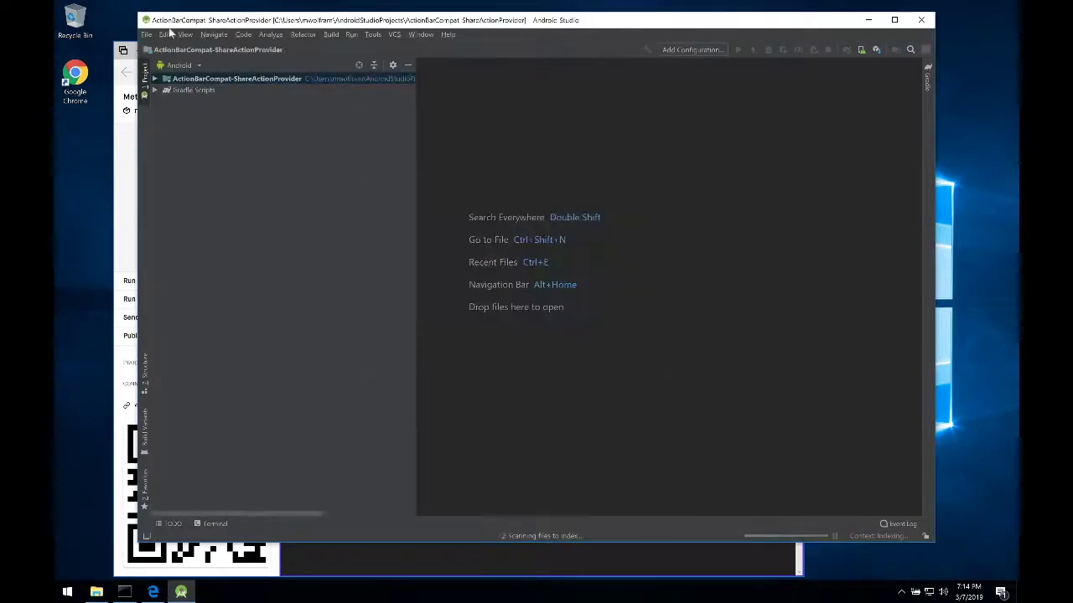
Step: Start the Nexus 5 API 28 emulator from the Android Virtual Device Manager and choose to wait for System UI
left_click(421, 35)
left_click(860, 51)
left_click(853, 168)
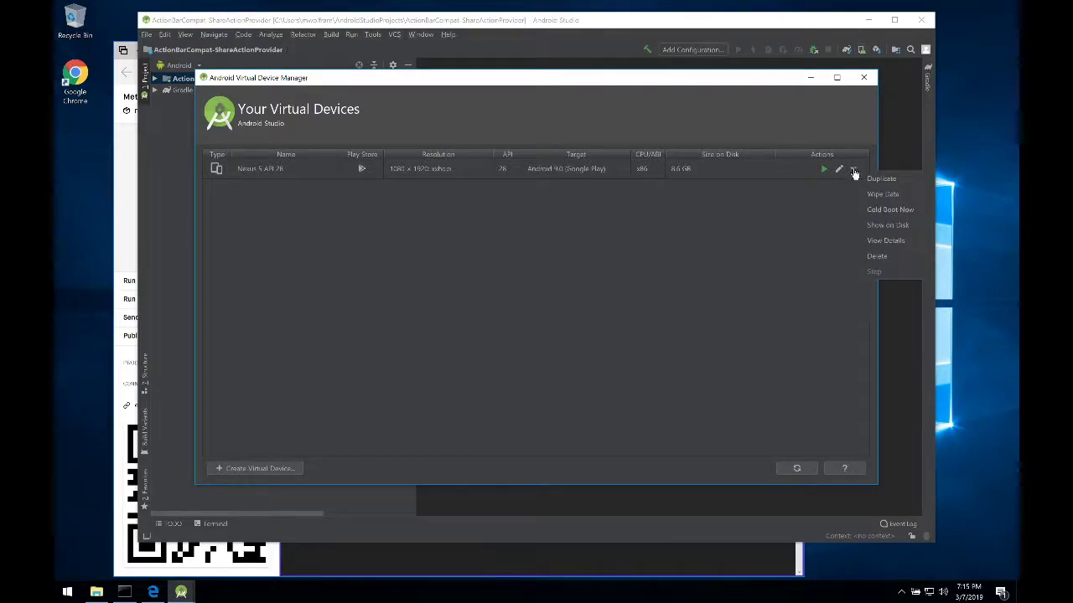
left_click(824, 169)
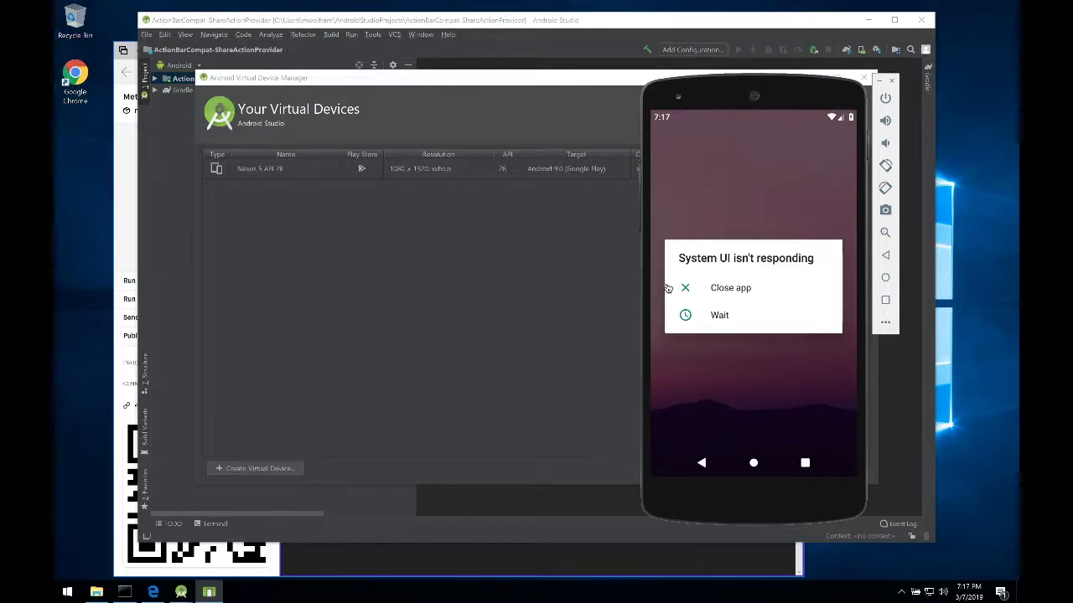
left_click(717, 317)
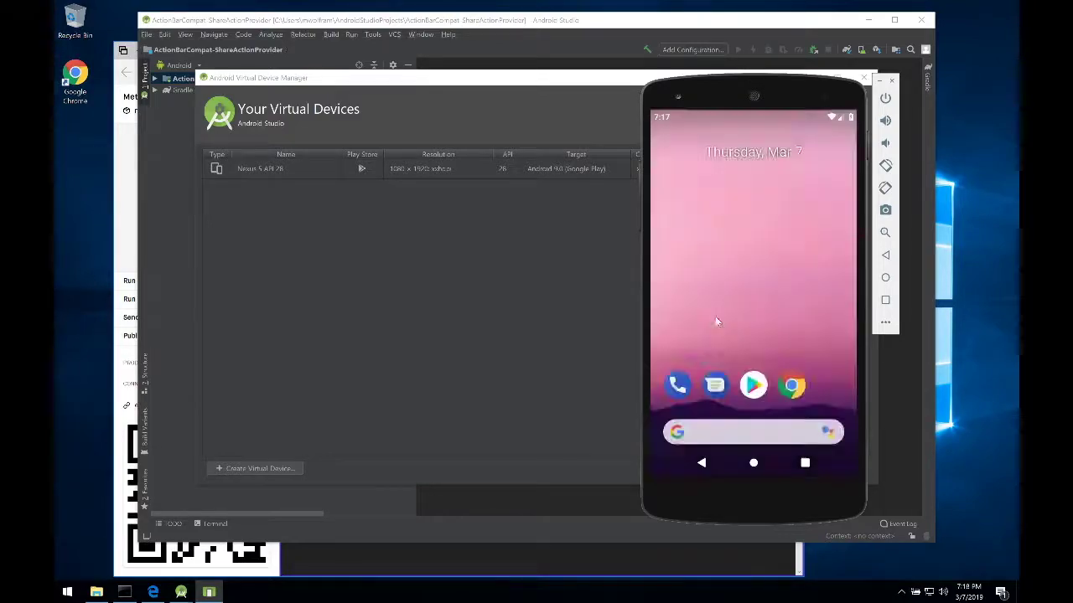
Step: Switch to Metro Bundler in Edge, run the project on the Android emulator and allow Expo to display over other apps, waiting for Settings
left_click(157, 568)
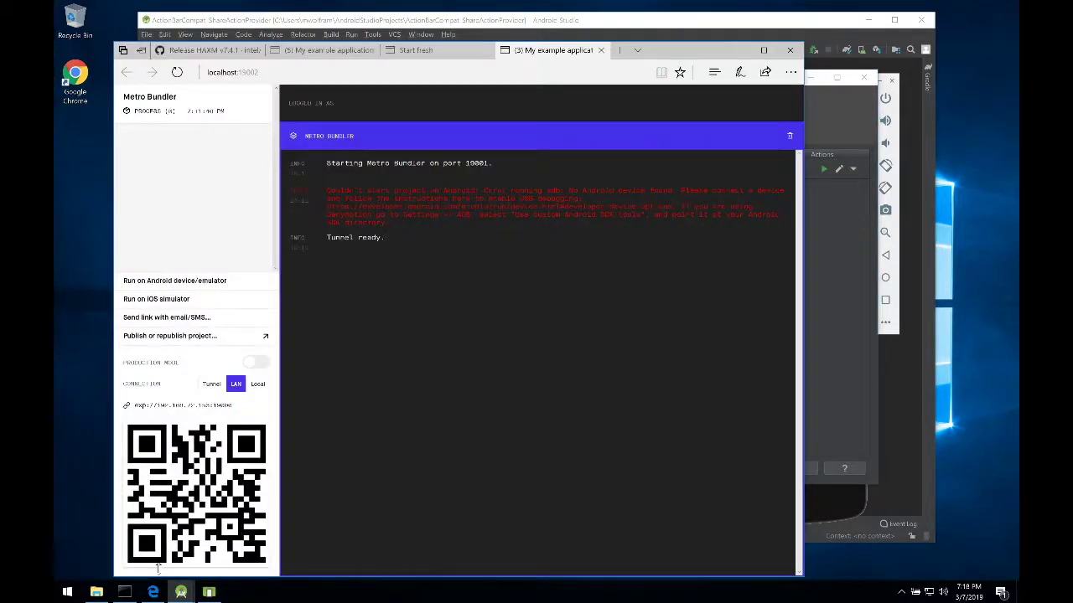
left_click(201, 286)
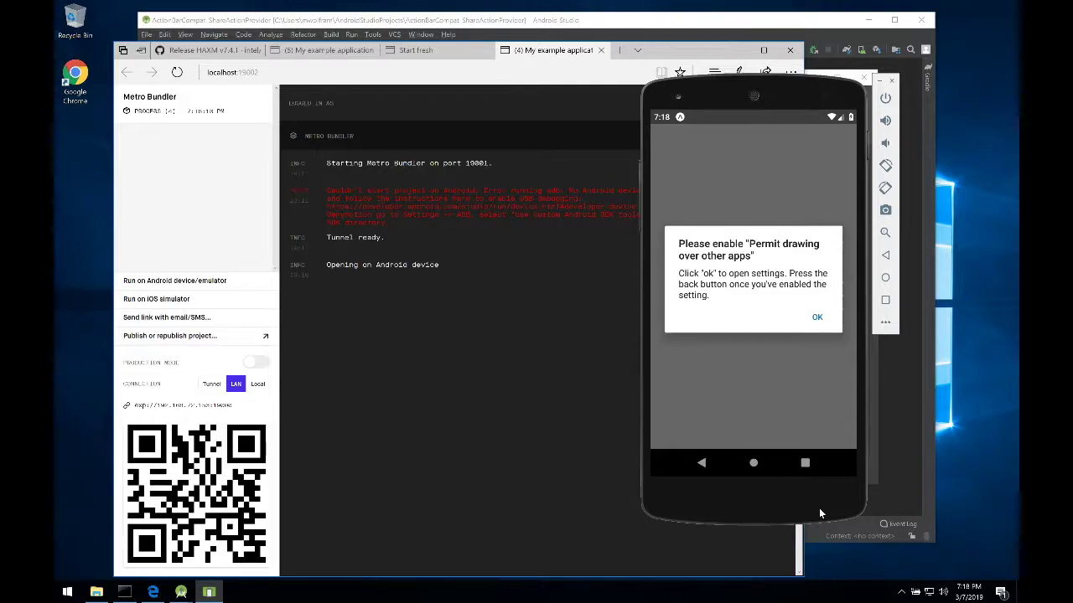
left_click(816, 318)
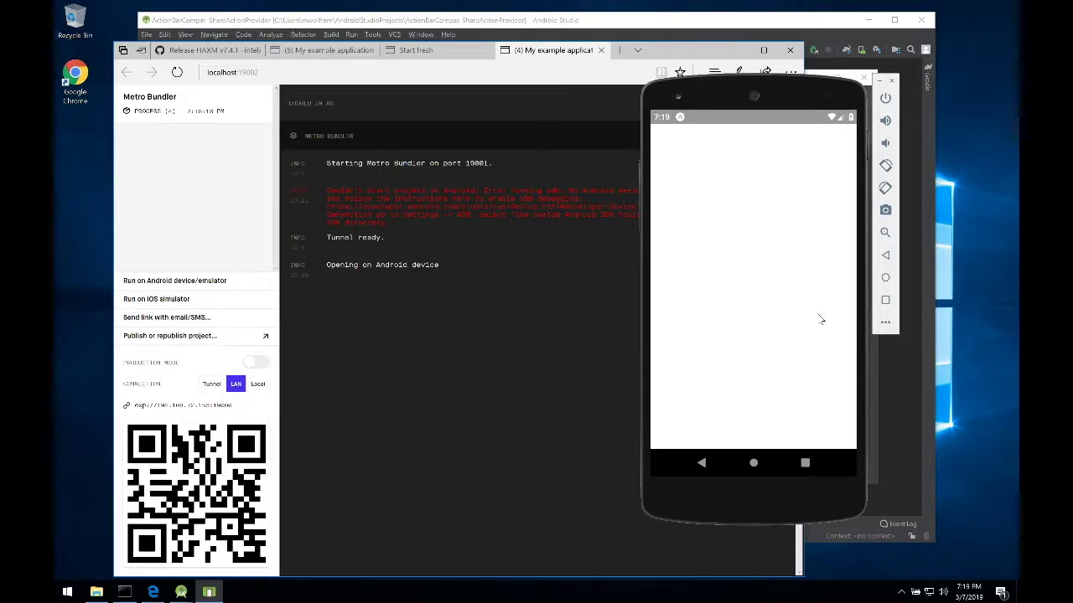
left_click(835, 226)
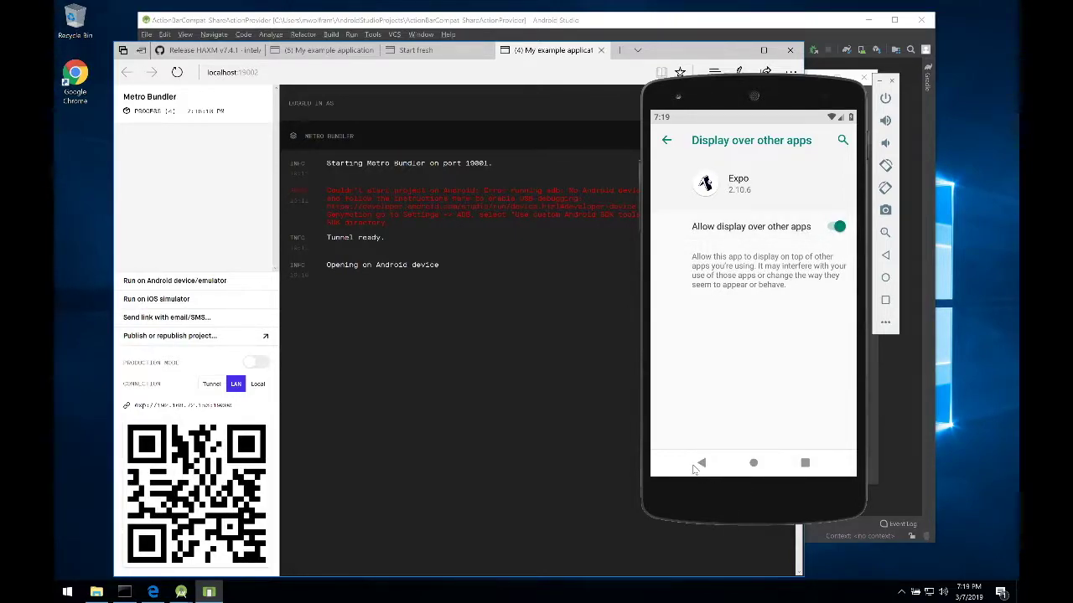
left_click(697, 464)
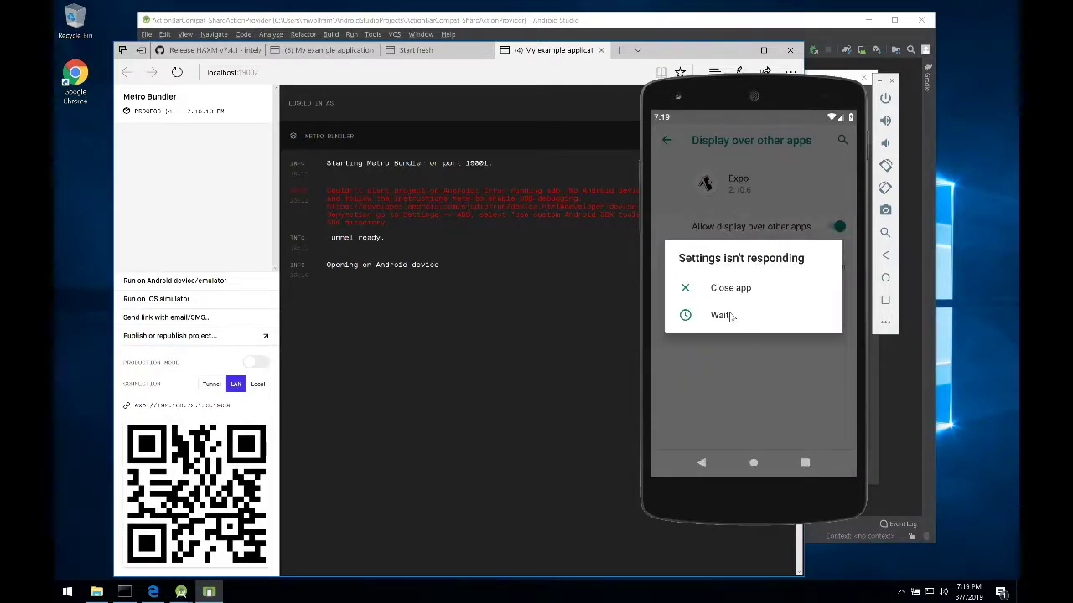
left_click(722, 315)
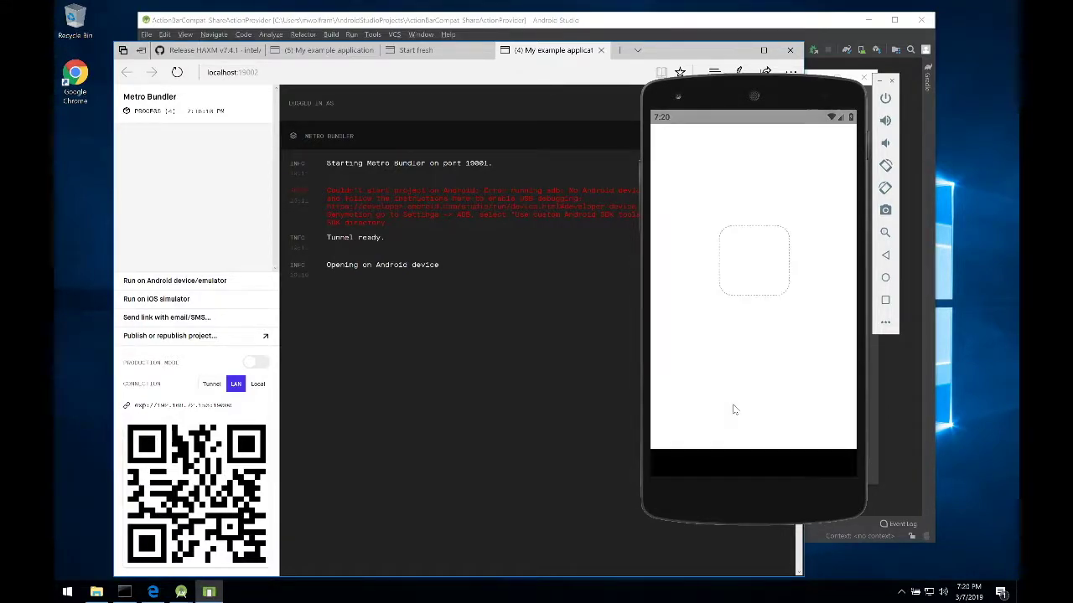